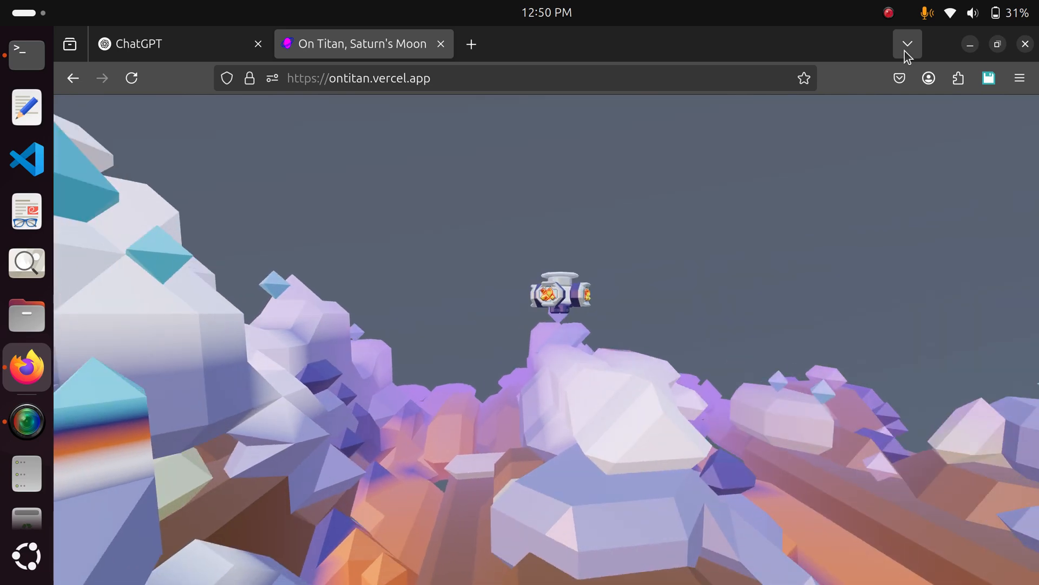
Steer the craft around the On Titan 3D scene to examine the low-poly terrain from several directions
{"action": "key", "text": "Left"}
{"action": "key", "text": "Up"}
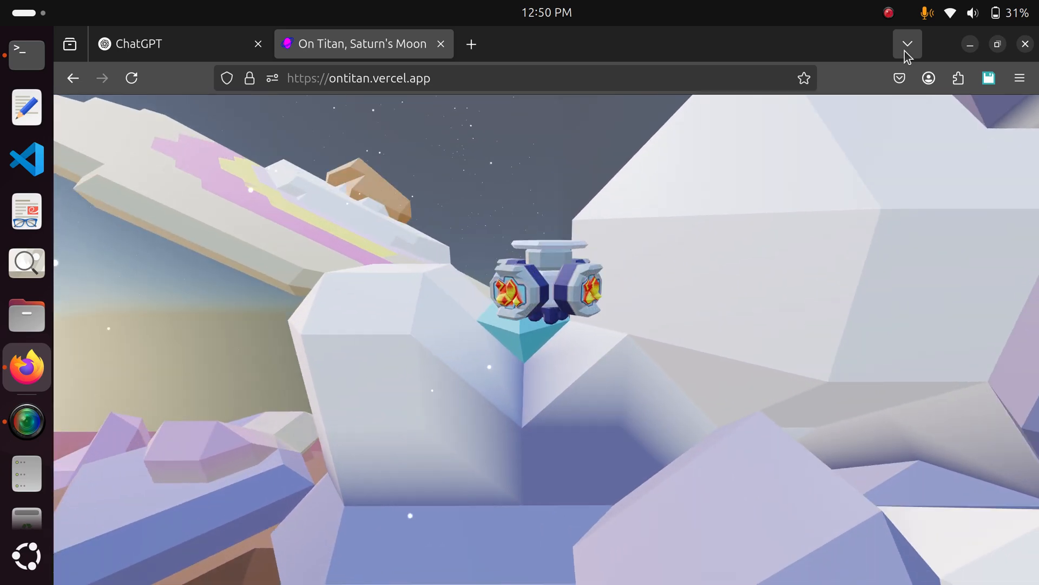
{"action": "key", "text": "Right"}
{"action": "key", "text": "Up"}
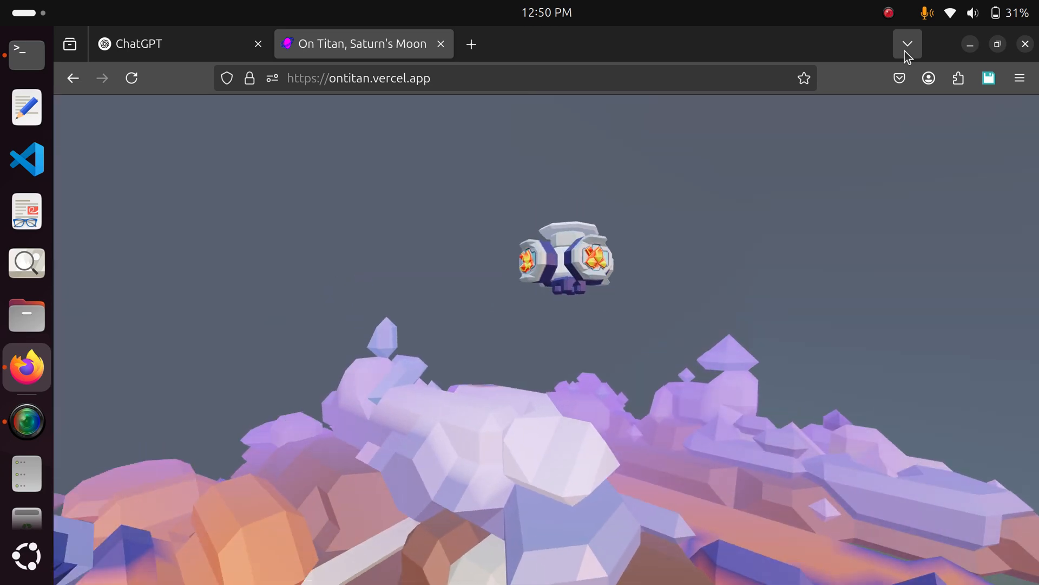
{"action": "key", "text": "Left"}
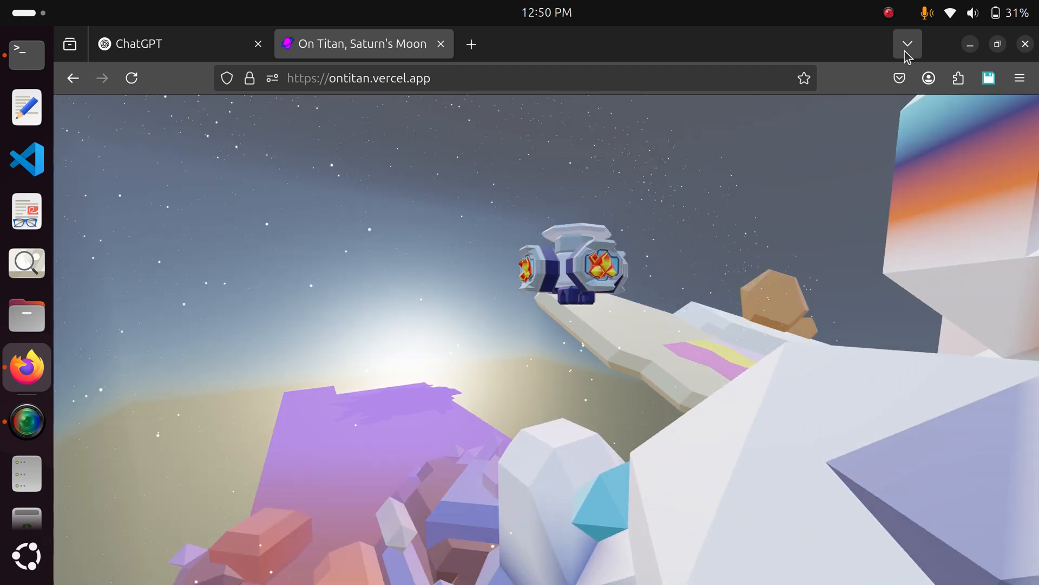
{"action": "key", "text": "Right"}
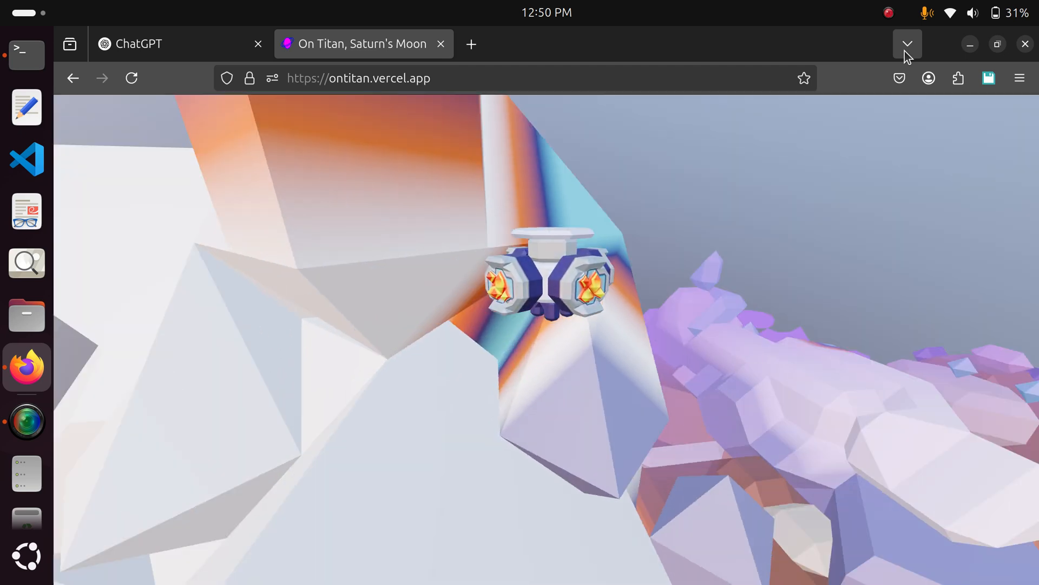
{"action": "key", "text": "Right"}
{"action": "key", "text": "Up"}
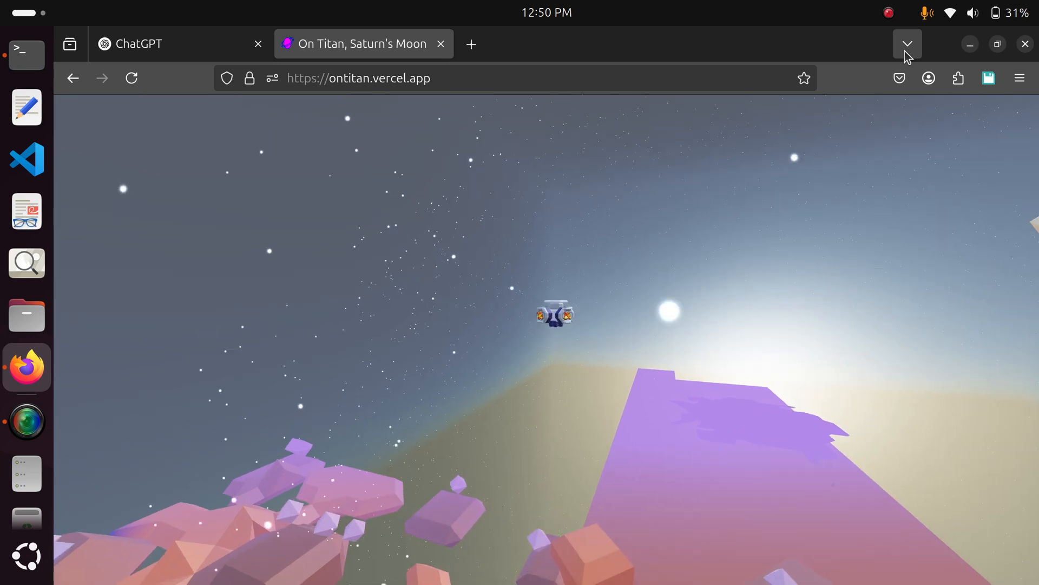
{"action": "key", "text": "Left"}
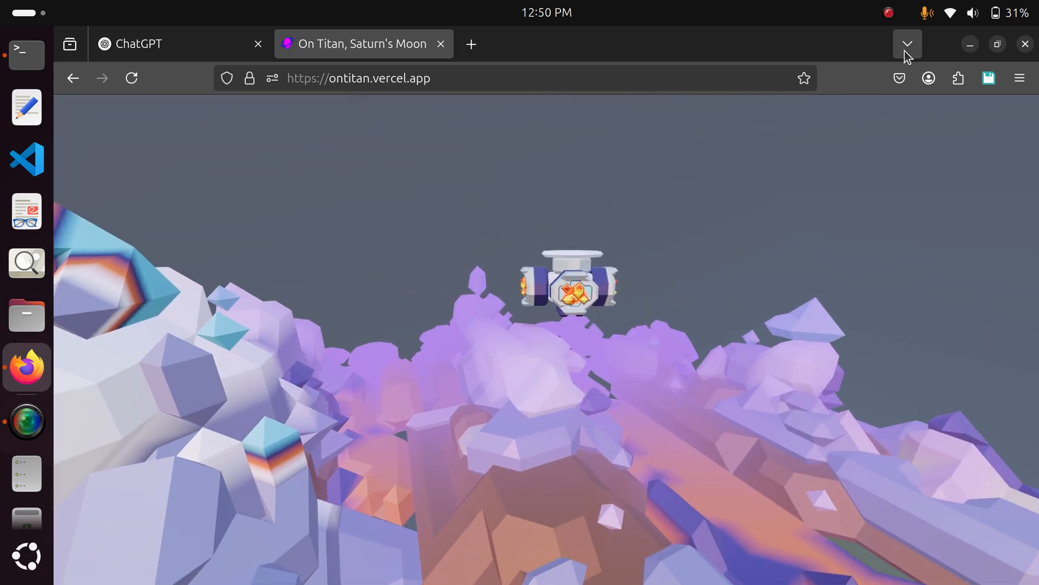
{"action": "key", "text": "Right"}
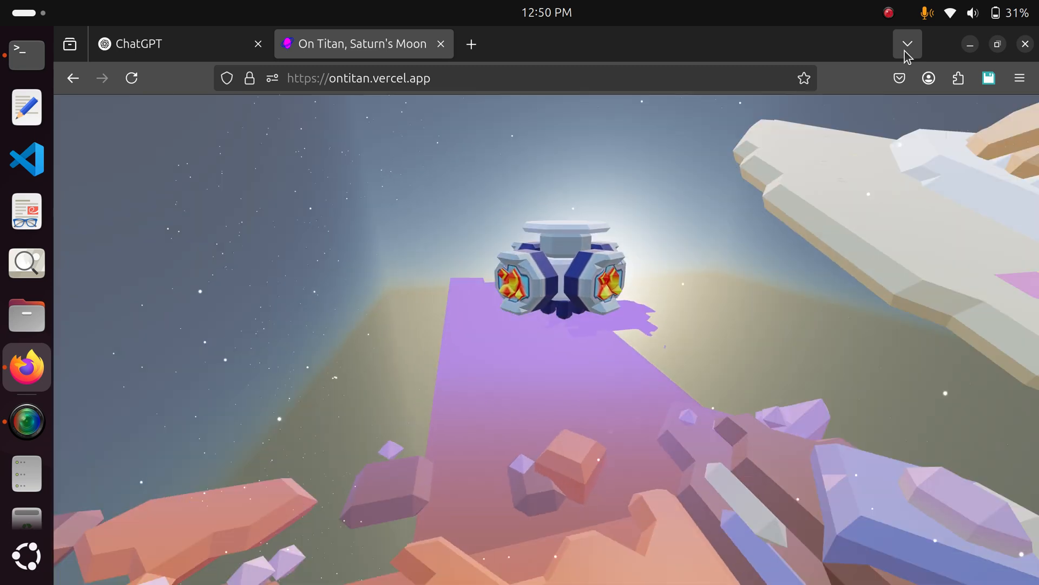
{"action": "key", "text": "Right"}
{"action": "key", "text": "Left"}
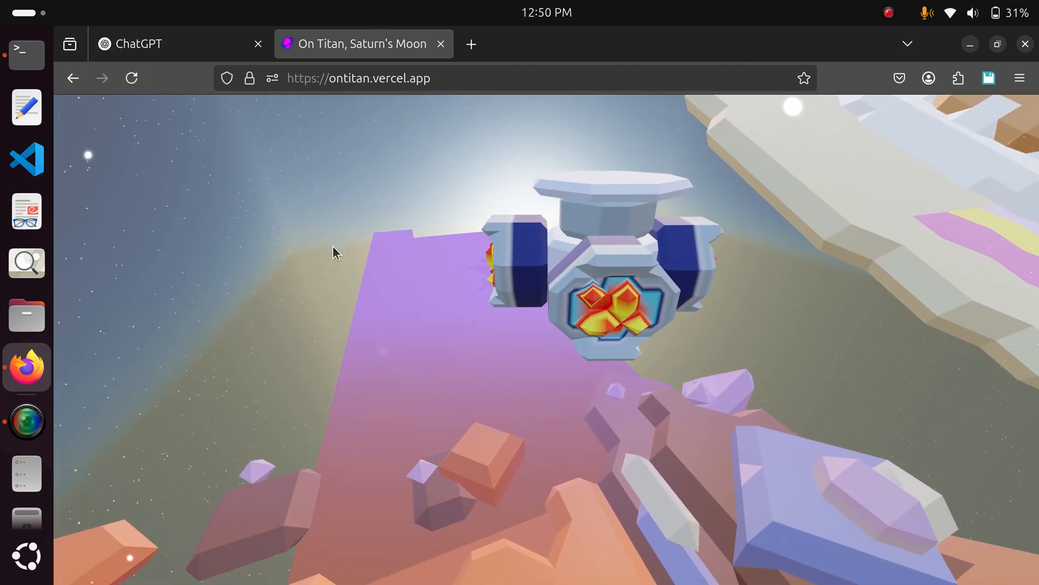
Open a new terminal and run "google goxel" to search the web for the Goxel voxel editor
{"action": "key", "text": "ctrl+alt+t"}
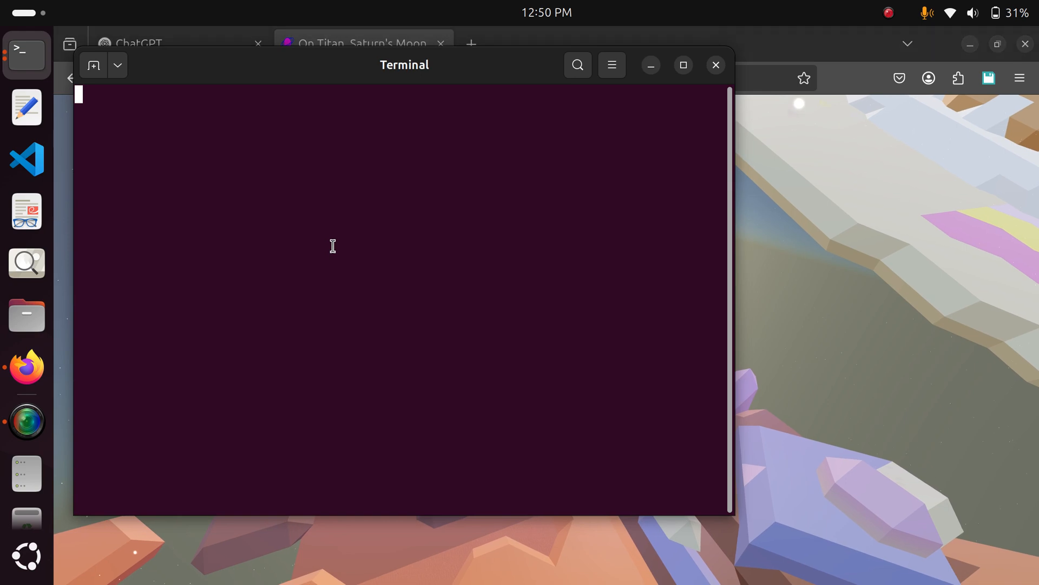
{"action": "type", "text": "gox"}
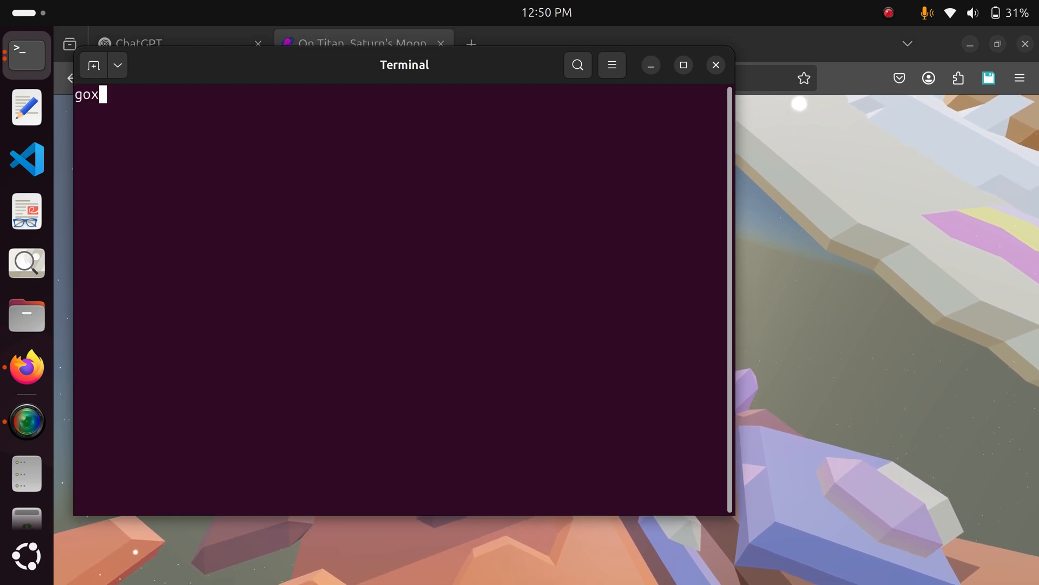
{"action": "type", "text": "el"}
{"action": "key", "text": "BackSpace"}
{"action": "key", "text": "BackSpace"}
{"action": "key", "text": "BackSpace"}
{"action": "key", "text": "BackSpace"}
{"action": "key", "text": "BackSpace"}
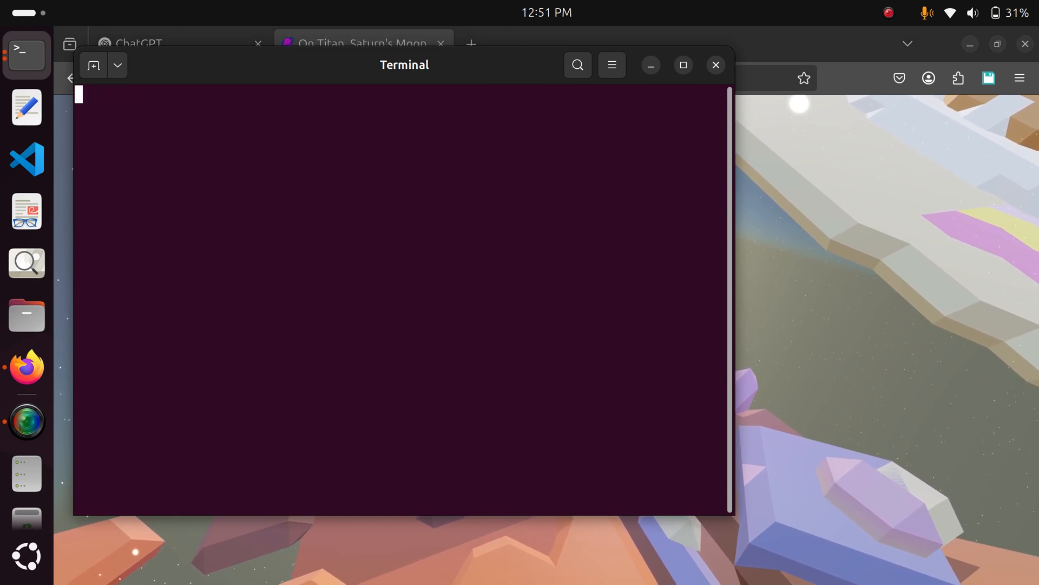
{"action": "type", "text": "google go"}
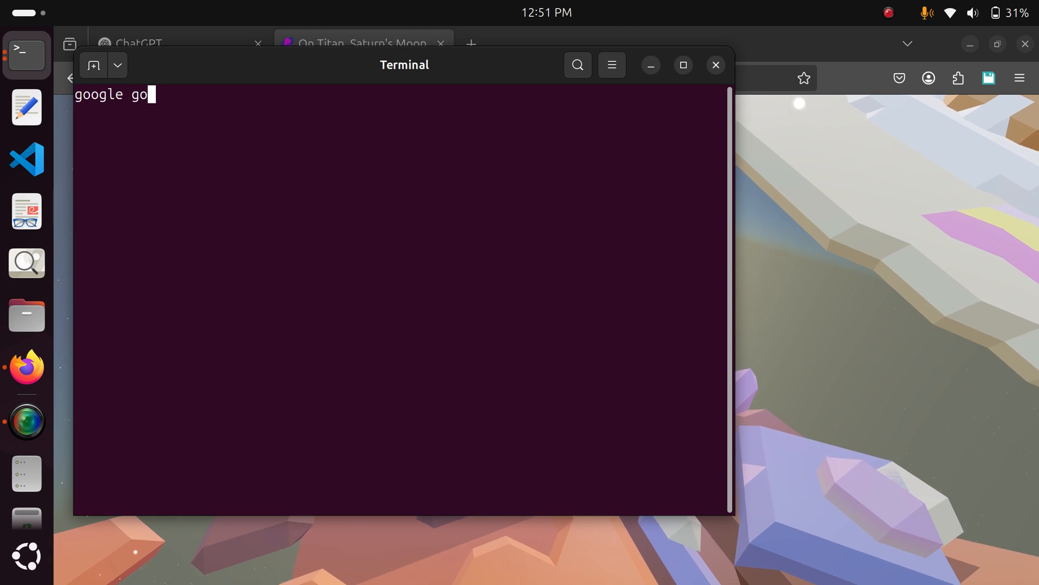
{"action": "type", "text": "xel"}
{"action": "key", "text": "Return"}
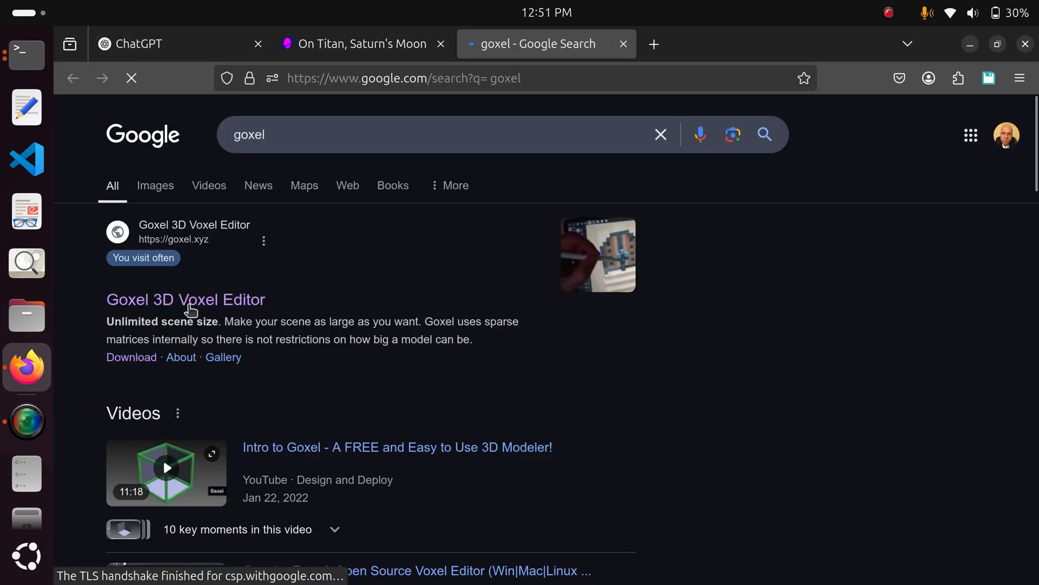
Open the Goxel 3D Voxel Editor website, review the desktop versions on its download page, and close the site
{"action": "left_click", "coordinate": [197, 301]}
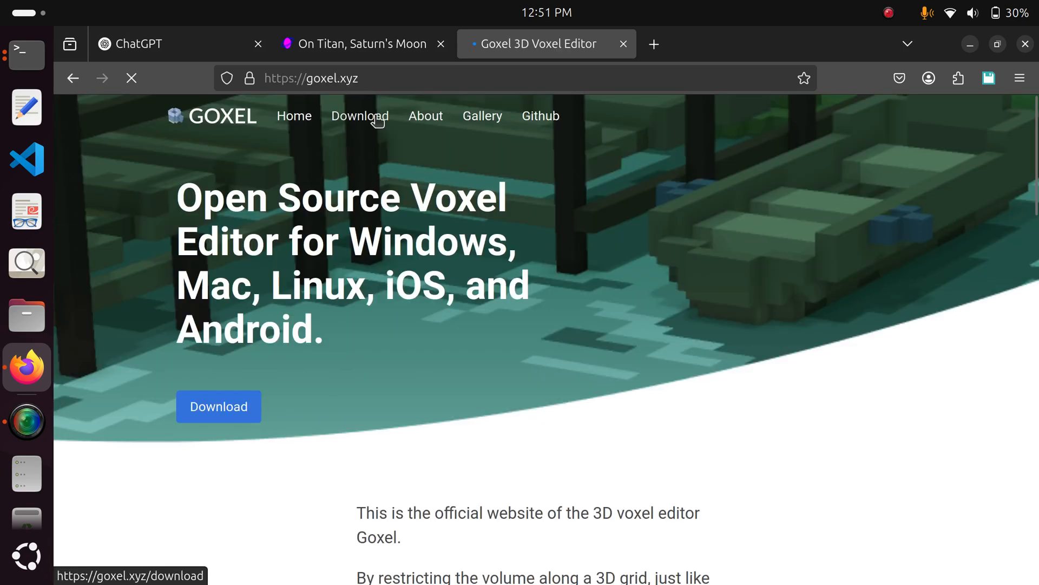
{"action": "left_click", "coordinate": [376, 118]}
{"action": "scroll", "coordinate": [600, 431], "scroll_direction": "down", "scroll_amount": 4}
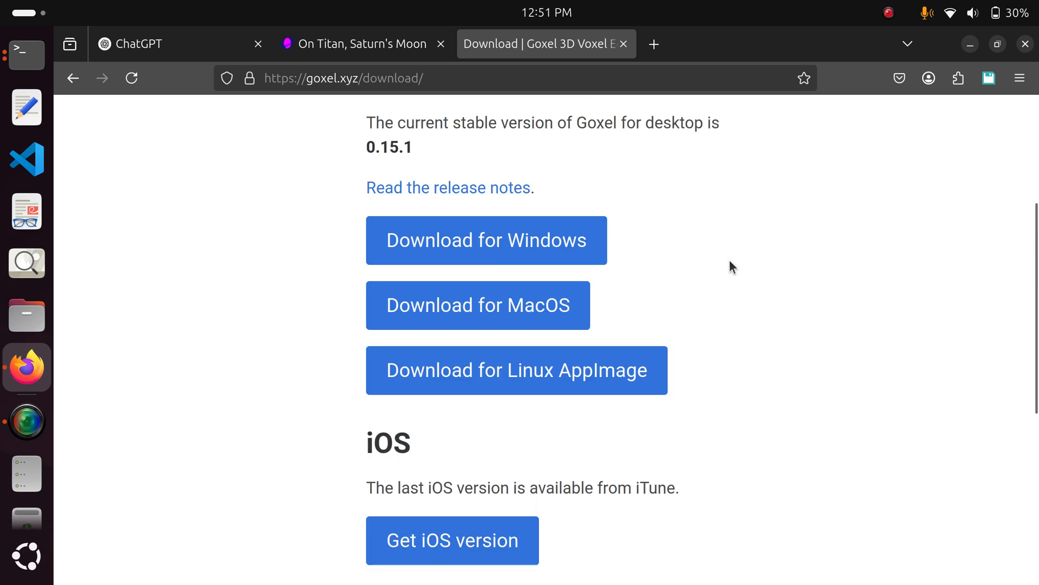
{"action": "left_click", "coordinate": [624, 44]}
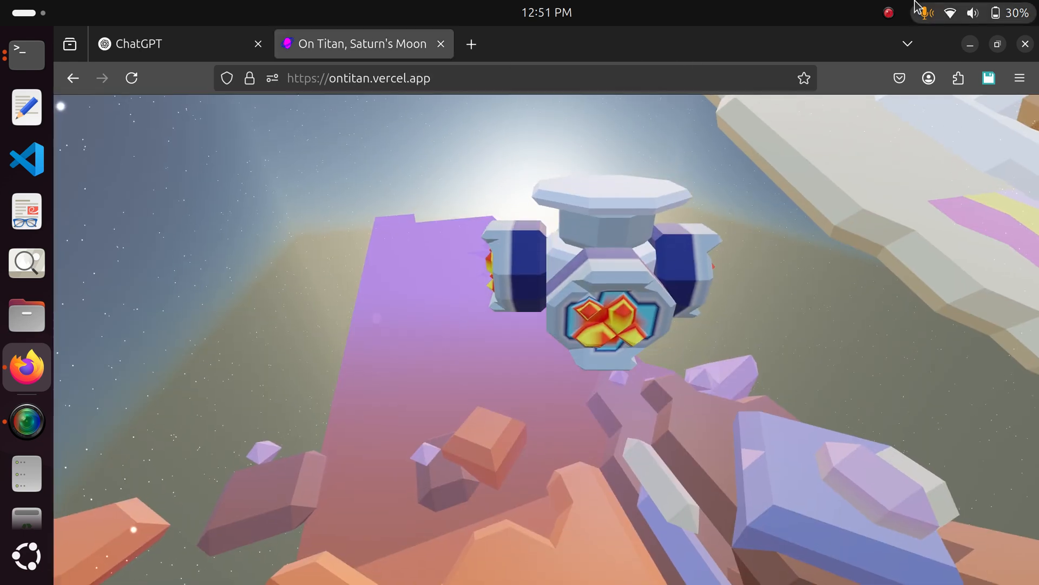
{"action": "left_click", "coordinate": [888, 12]}
{"action": "left_click", "coordinate": [886, 58]}
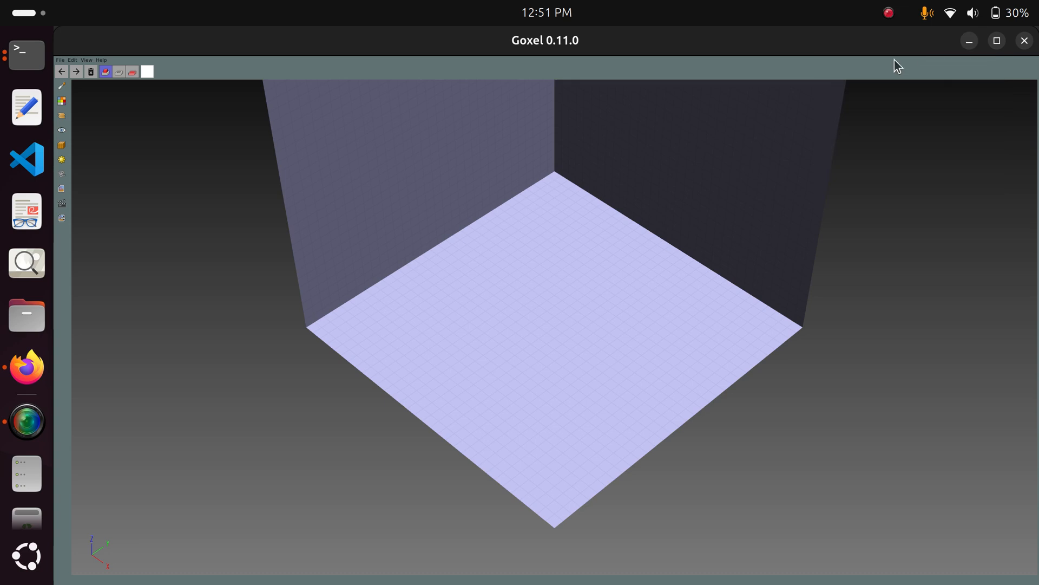
Draw a short run of voxels on the floor grid with the brush and undo it
{"action": "scroll", "coordinate": [543, 252], "scroll_direction": "up", "scroll_amount": 7}
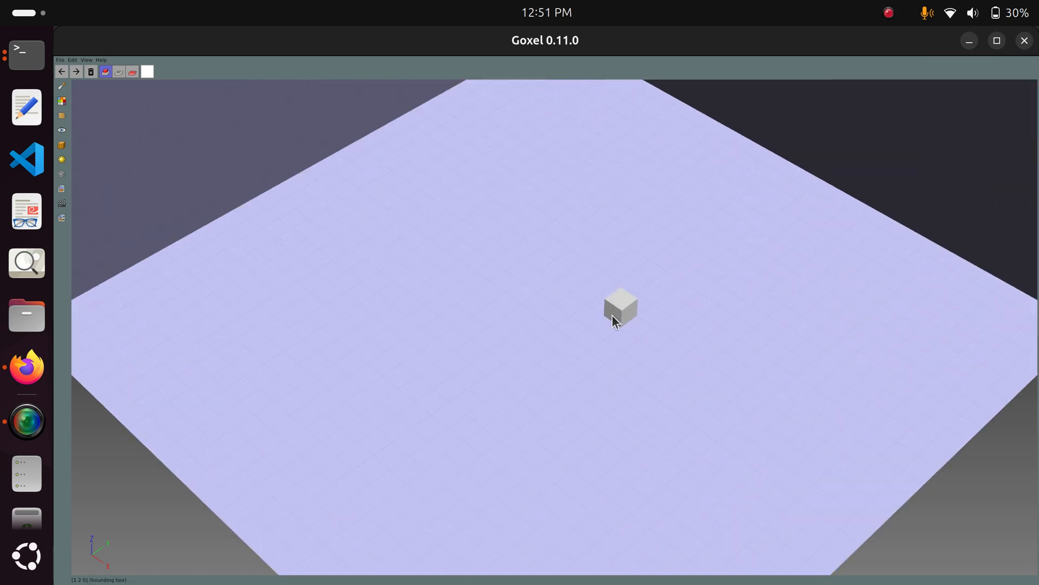
{"action": "mouse_move", "coordinate": [613, 316]}
{"action": "middle_mouse_down"}
{"action": "mouse_move", "coordinate": [703, 255]}
{"action": "mouse_move", "coordinate": [693, 211]}
{"action": "mouse_move", "coordinate": [629, 304]}
{"action": "mouse_move", "coordinate": [637, 298]}
{"action": "middle_mouse_up"}
{"action": "scroll", "coordinate": [518, 340], "scroll_direction": "up", "scroll_amount": 7}
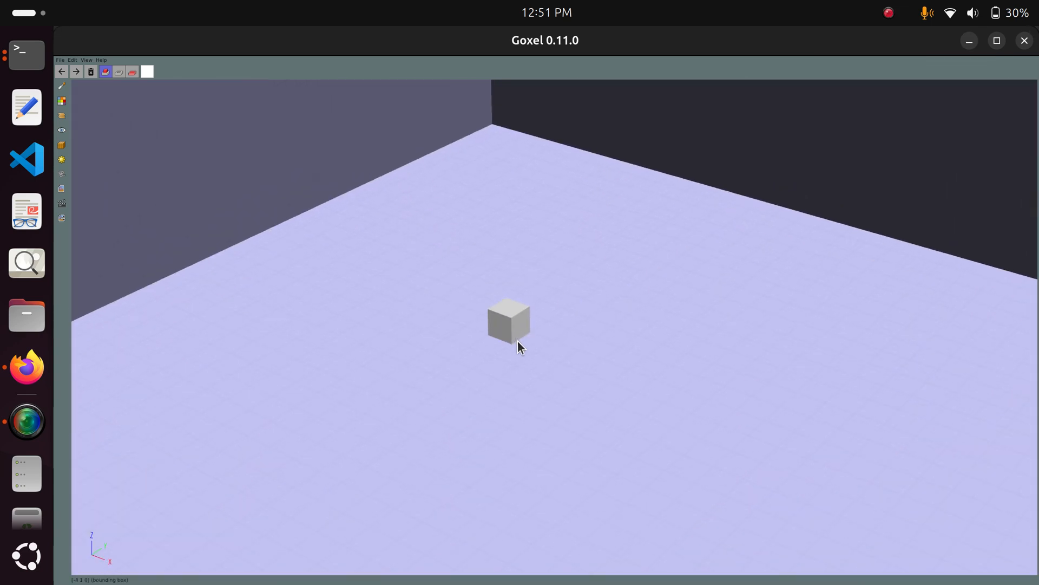
{"action": "mouse_move", "coordinate": [524, 336]}
{"action": "left_mouse_down"}
{"action": "mouse_move", "coordinate": [518, 342]}
{"action": "mouse_move", "coordinate": [528, 306]}
{"action": "mouse_move", "coordinate": [606, 364]}
{"action": "left_mouse_up"}
{"action": "key", "text": "ctrl+z"}
{"action": "key", "text": "ctrl+z"}
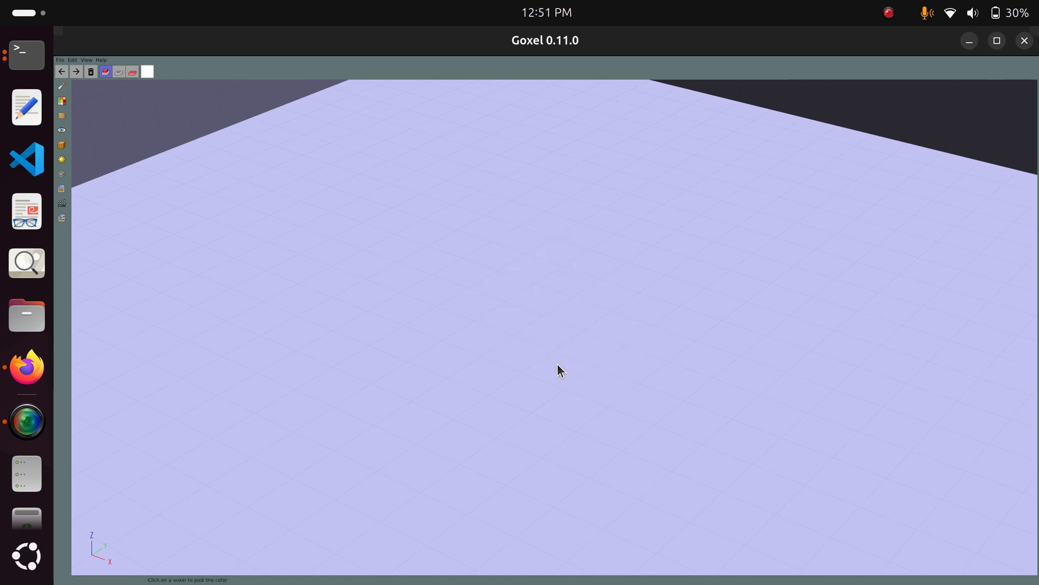
Place several single test voxels on and beside each other on the floor grid, and undo them all
{"action": "left_click", "coordinate": [555, 365]}
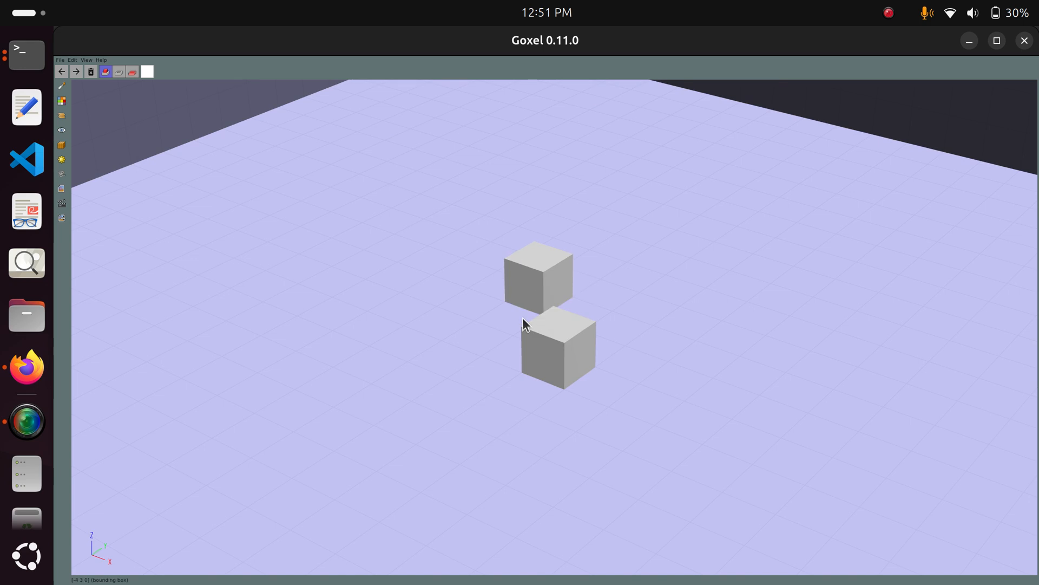
{"action": "middle_click_drag", "start_coordinate": [524, 327], "coordinate": [668, 331]}
{"action": "left_click", "coordinate": [475, 327]}
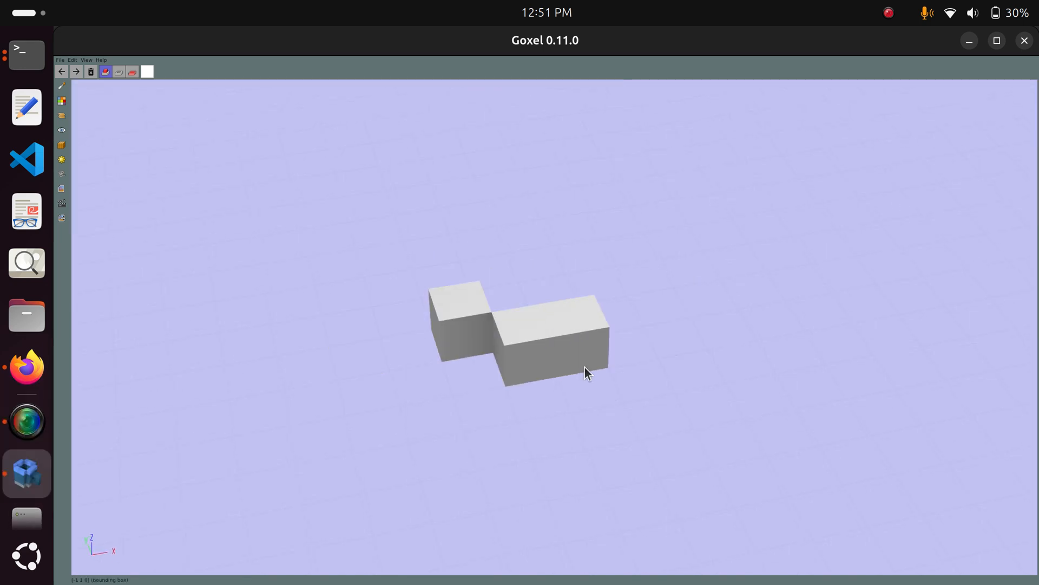
{"action": "left_click", "coordinate": [584, 366]}
{"action": "key", "text": "ctrl+z"}
{"action": "left_click", "coordinate": [601, 387]}
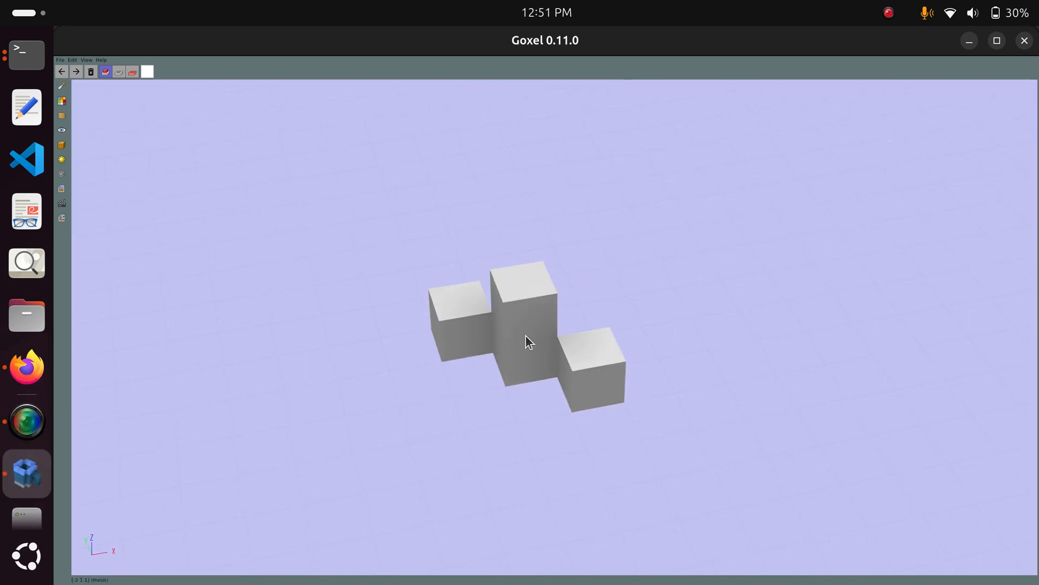
{"action": "middle_click_drag", "start_coordinate": [527, 341], "coordinate": [622, 355]}
{"action": "scroll", "coordinate": [618, 351], "scroll_direction": "down", "scroll_amount": 5}
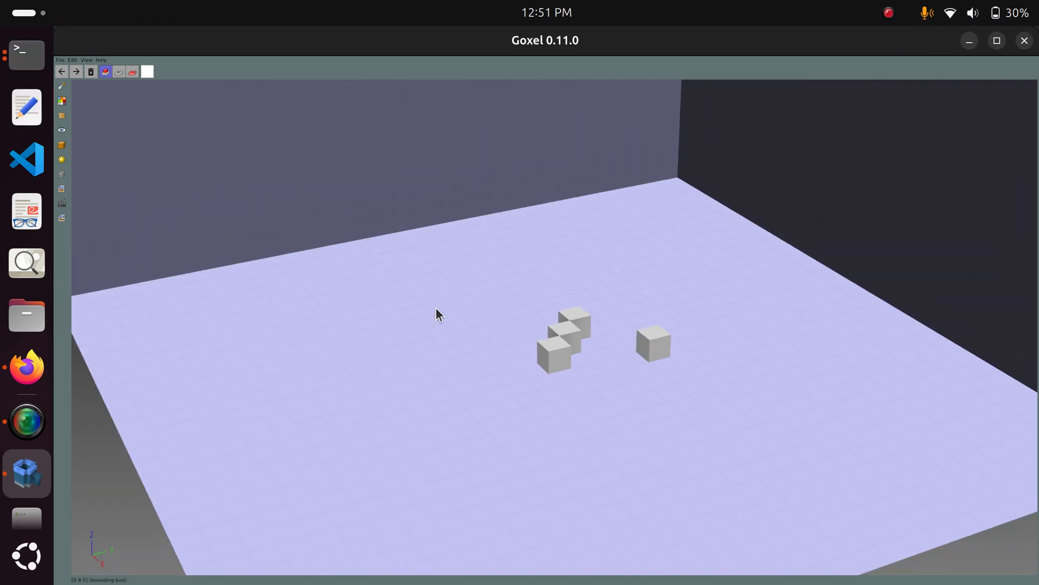
{"action": "key", "text": "ctrl+z"}
{"action": "key", "text": "ctrl+z"}
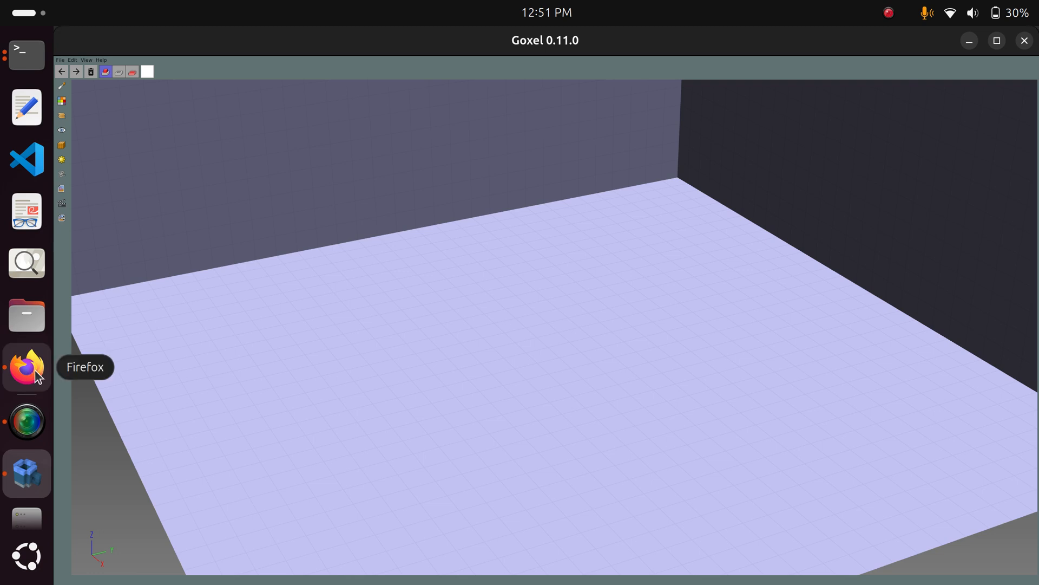
Switch to Firefox and close the On Titan page, keeping ChatGPT open
{"action": "left_click", "coordinate": [35, 369]}
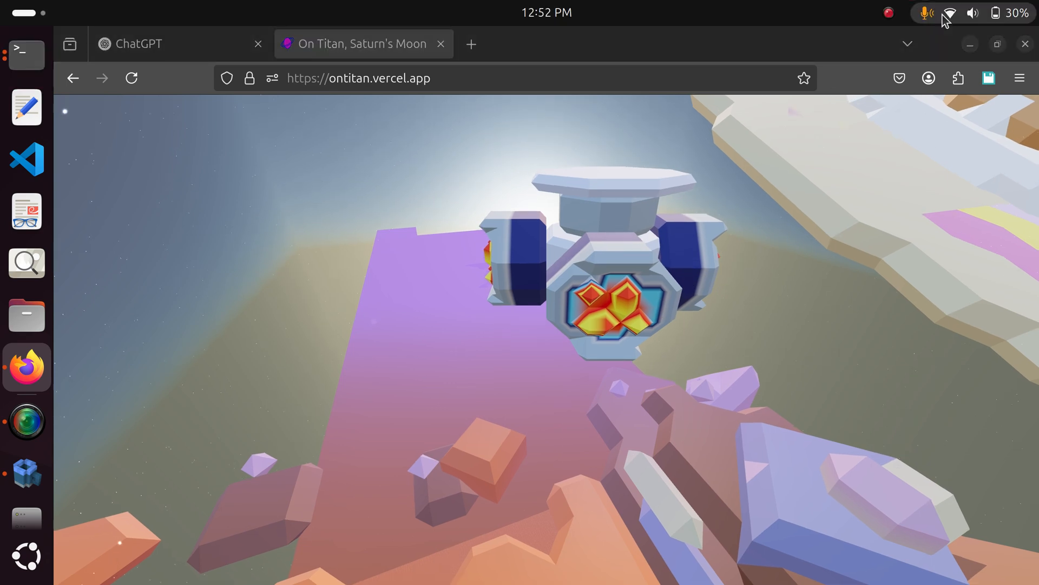
{"action": "left_click", "coordinate": [889, 14]}
{"action": "left_click", "coordinate": [879, 51]}
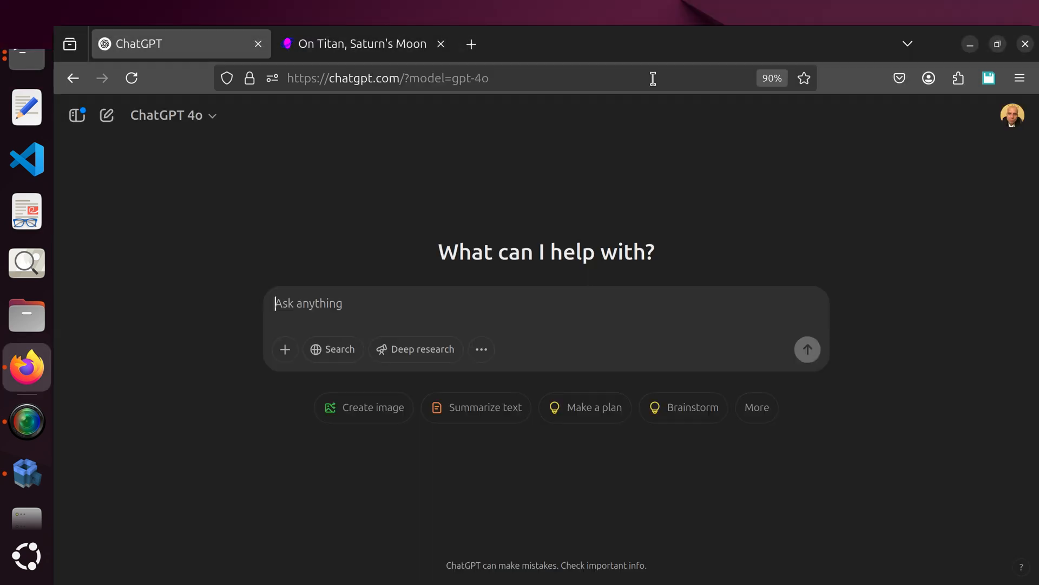
{"action": "left_click", "coordinate": [441, 43]}
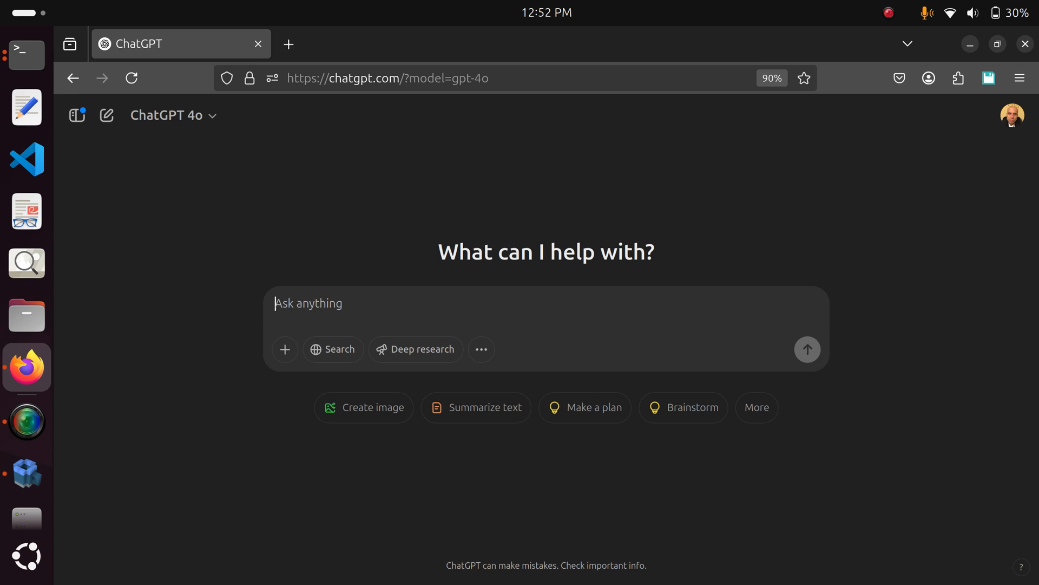
Ask ChatGPT to "draw a swor in a stone xcalibur"
{"action": "type", "text": "draw a"}
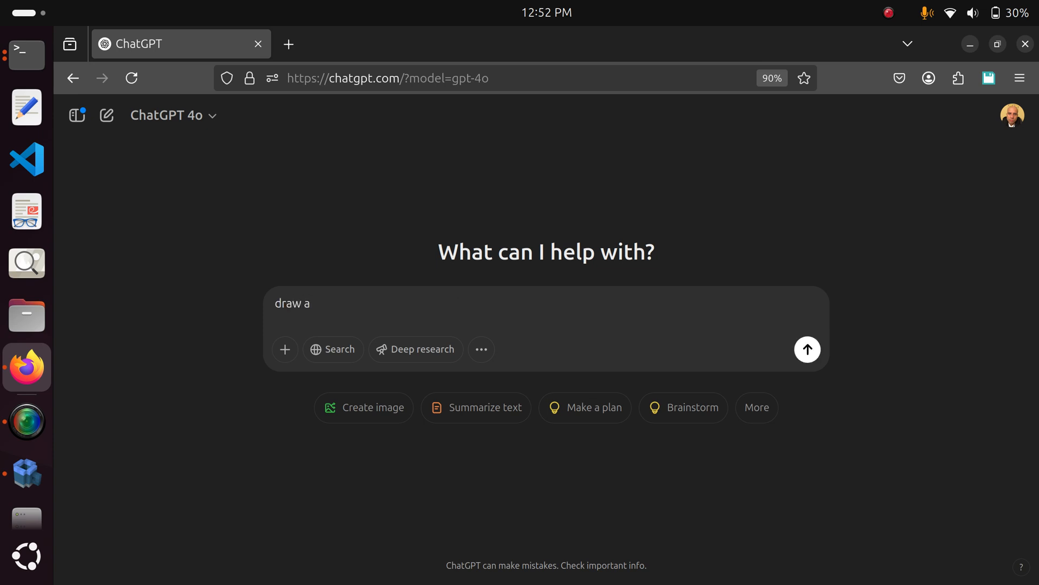
{"action": "type", "text": " swor in a stone xcalibur"}
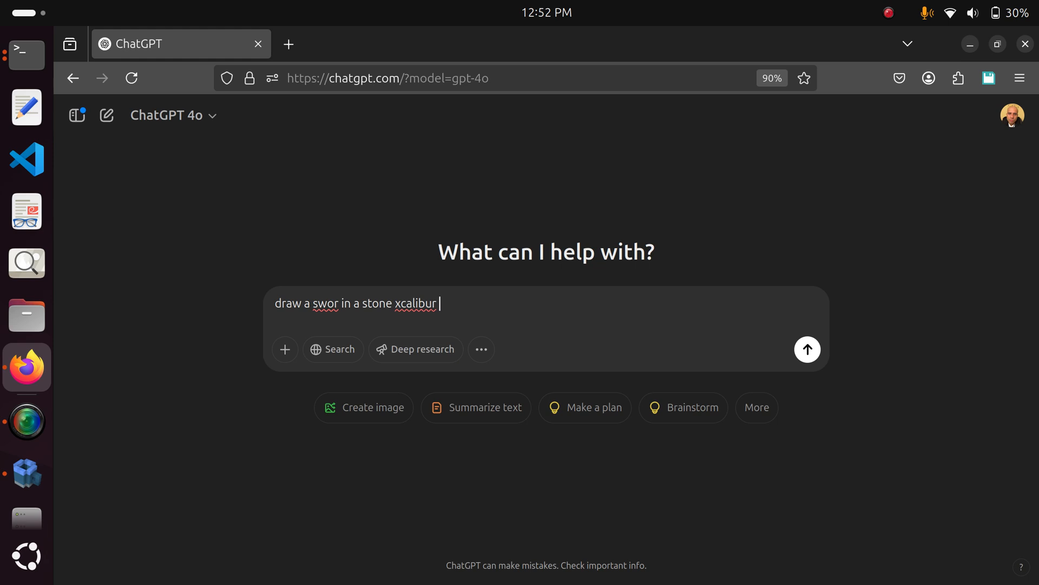
{"action": "key", "text": "Return"}
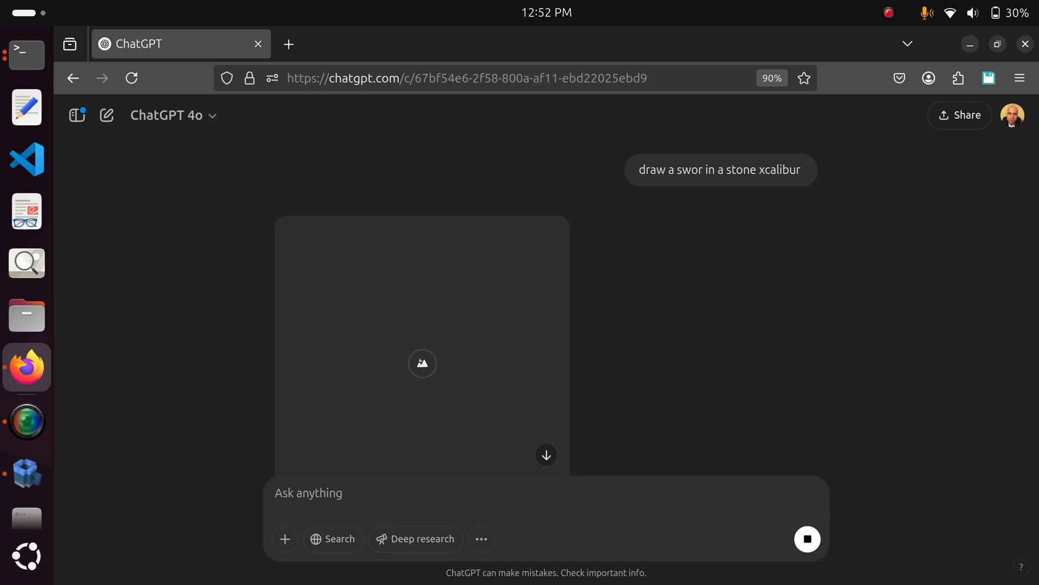
{"action": "scroll", "coordinate": [412, 360], "scroll_direction": "down", "scroll_amount": 2}
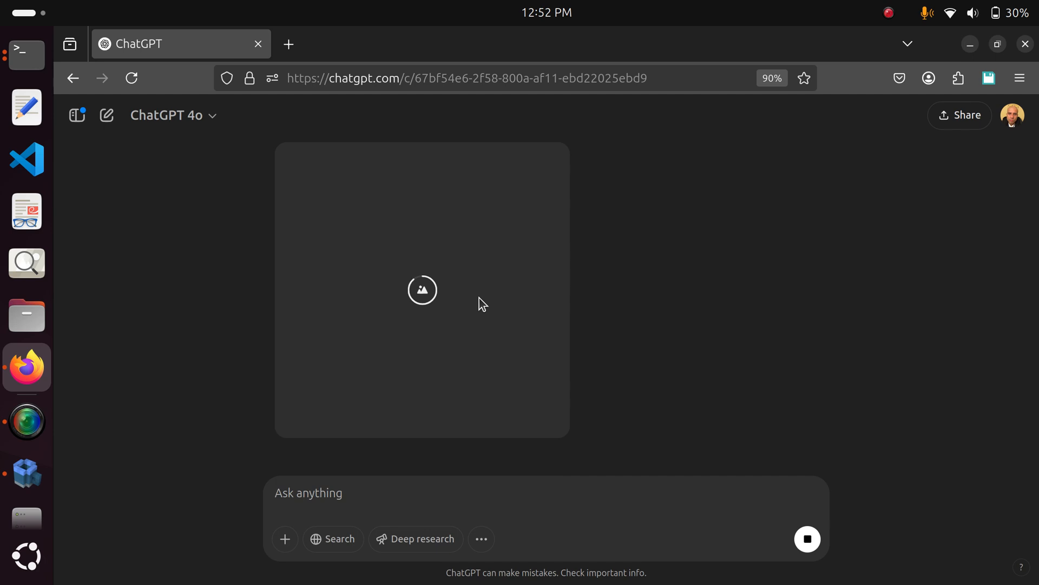
{"action": "left_click", "coordinate": [896, 15]}
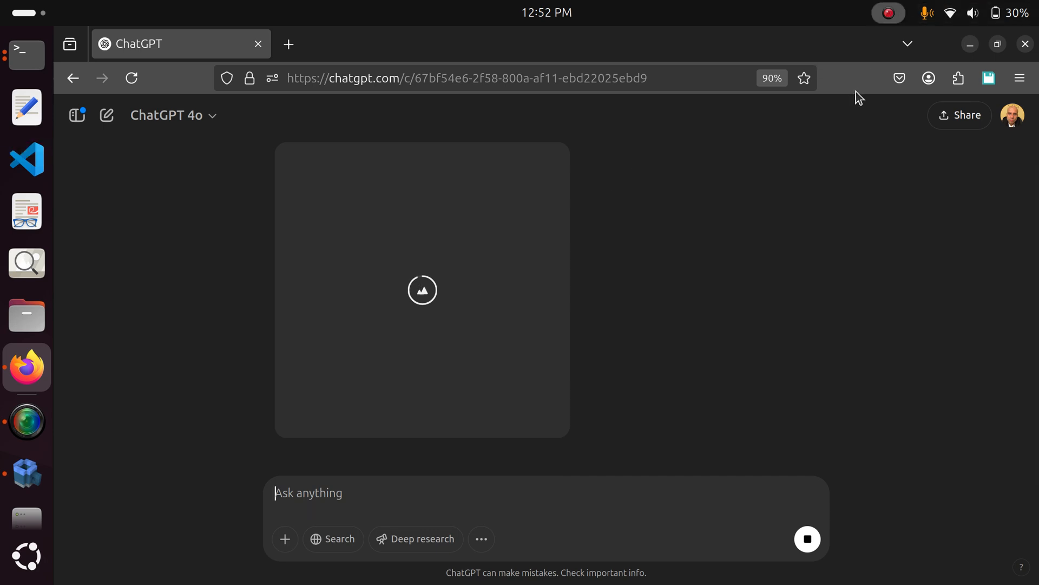
{"action": "left_click", "coordinate": [873, 43]}
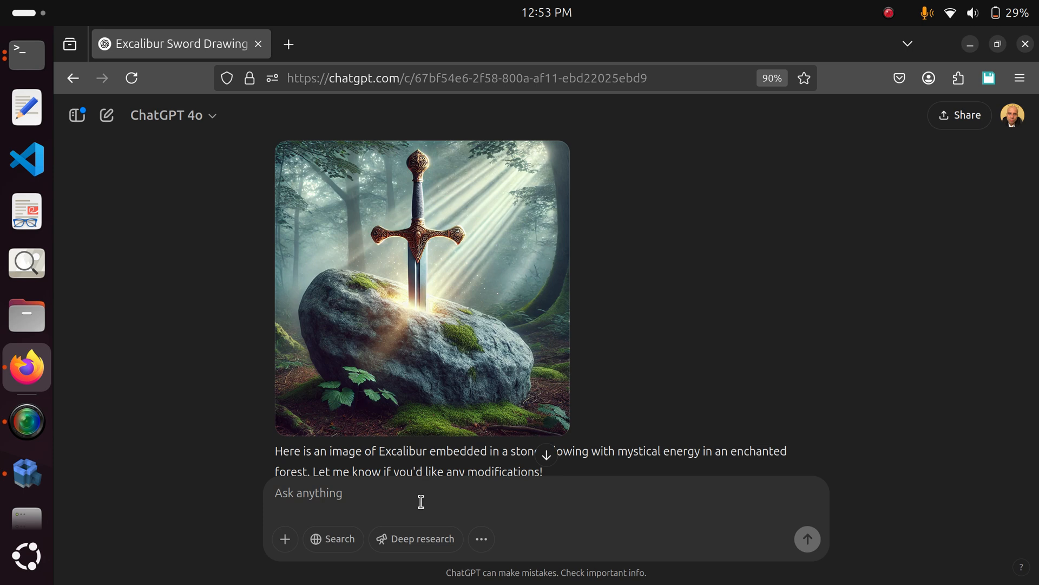
Ask ChatGPT to revise the sword image with the message "make it low poly"
{"action": "type", "text": "ma"}
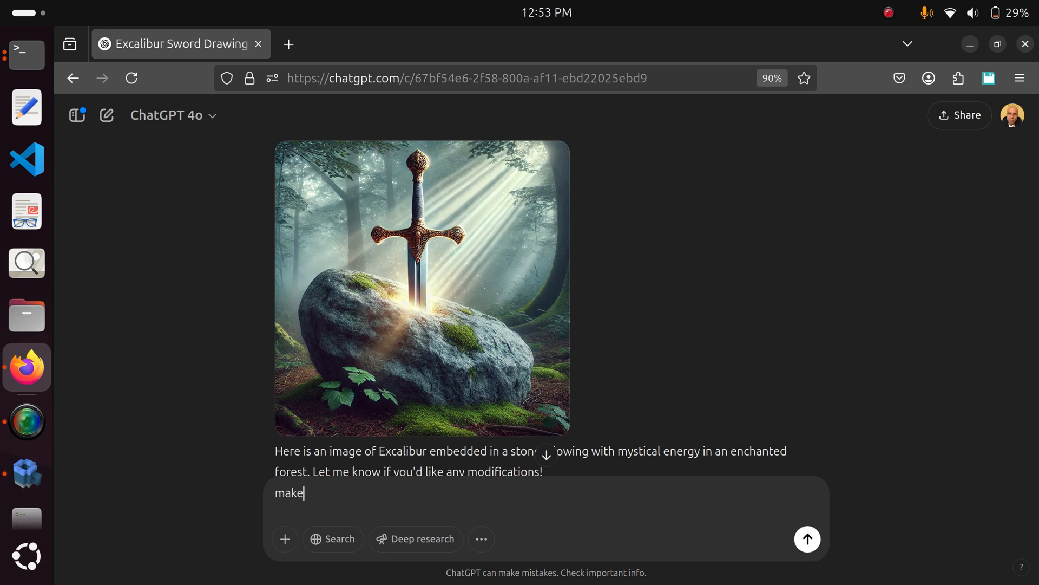
{"action": "type", "text": "ke"}
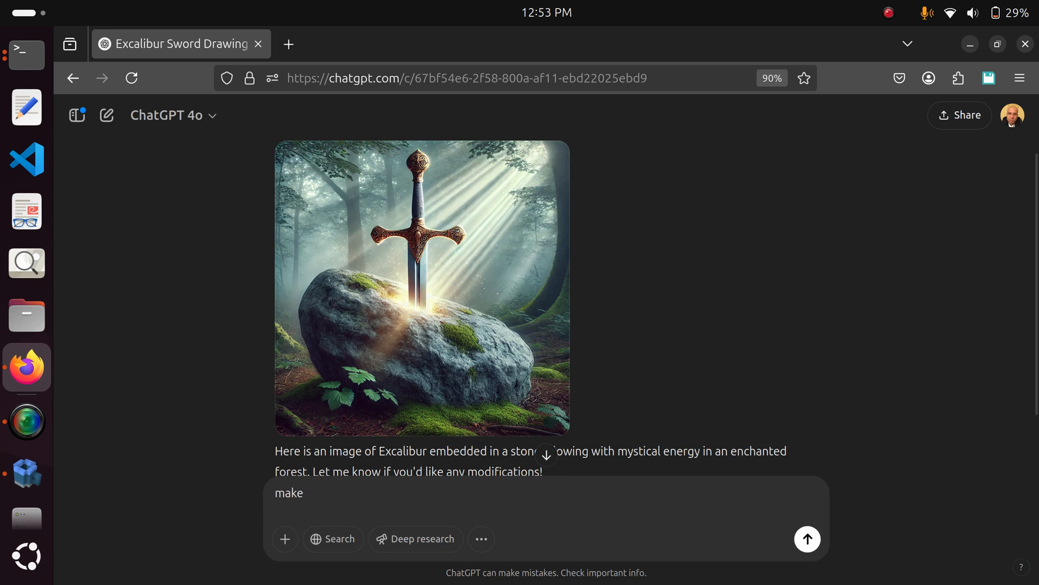
{"action": "type", "text": " irt"}
{"action": "key", "text": "BackSpace"}
{"action": "key", "text": "BackSpace"}
{"action": "key", "text": "BackSpace"}
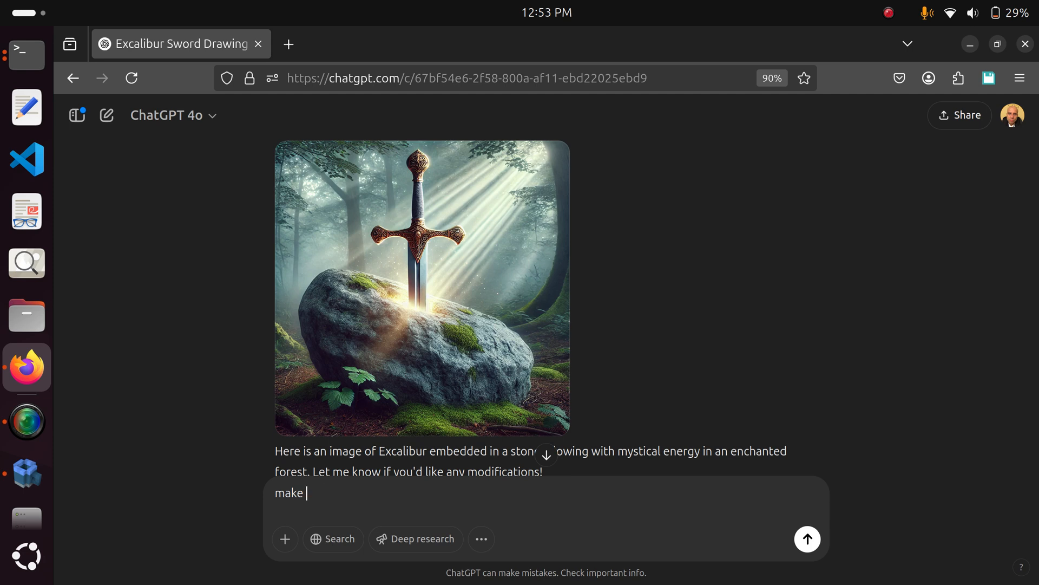
{"action": "type", "text": "t"}
{"action": "type", "text": "low poly"}
{"action": "key", "text": "Return"}
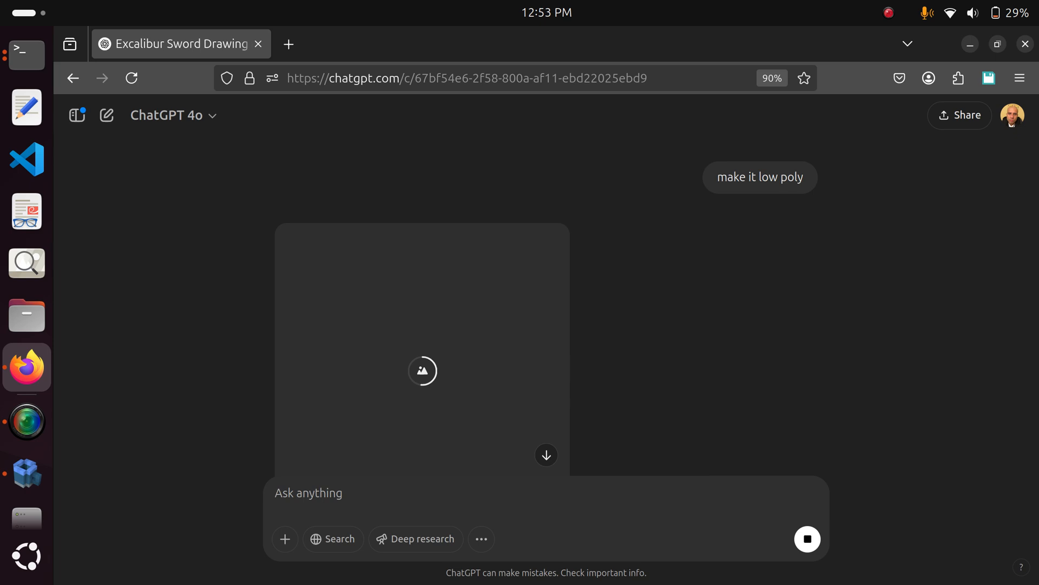
Compare the original sword-in-the-stone image with the low-poly version in the ChatGPT conversation
{"action": "scroll", "coordinate": [571, 304], "scroll_direction": "up", "scroll_amount": 6}
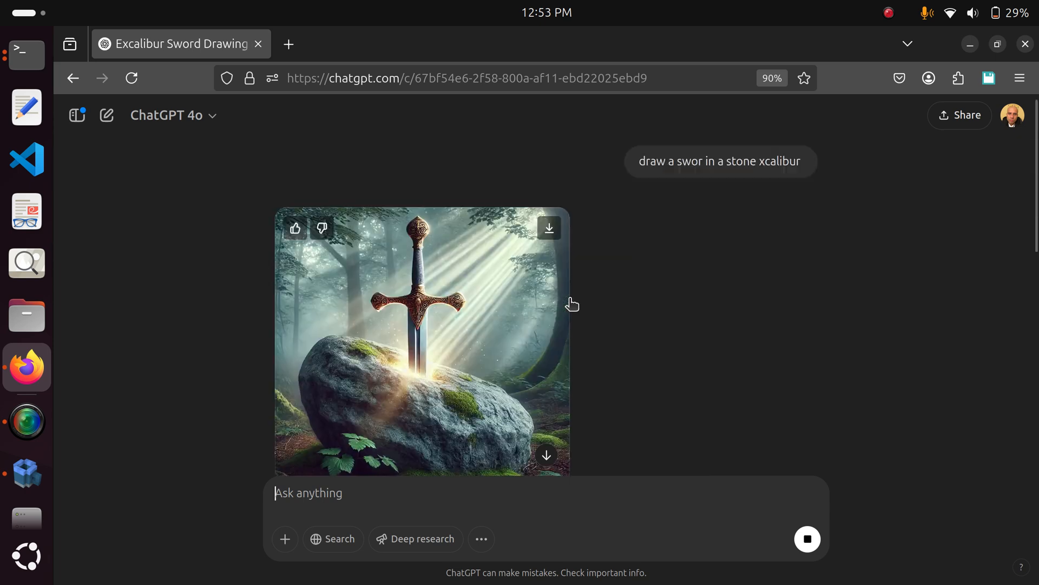
{"action": "scroll", "coordinate": [571, 305], "scroll_direction": "down", "scroll_amount": 8}
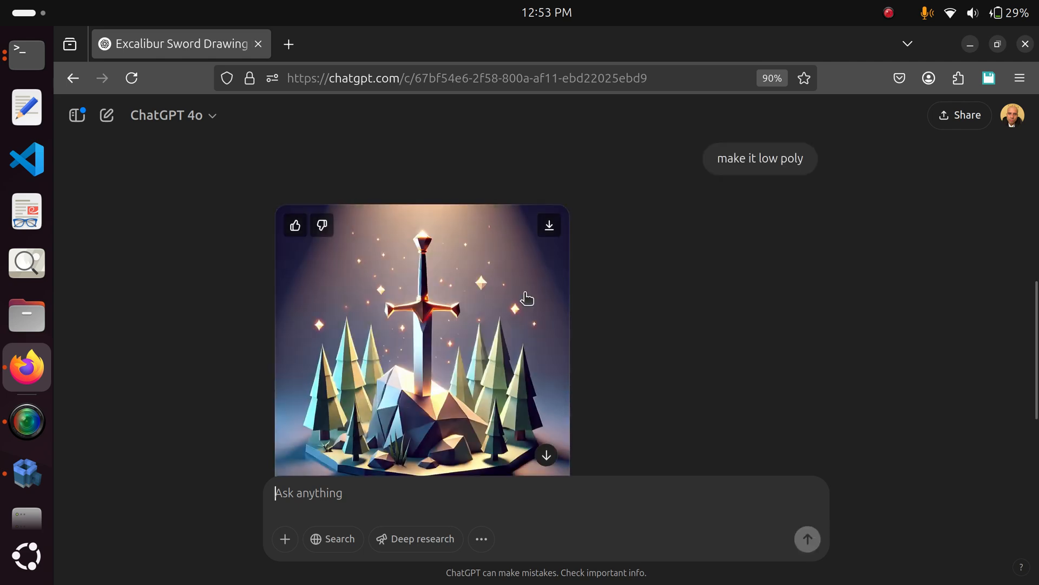
{"action": "scroll", "coordinate": [527, 297], "scroll_direction": "down", "scroll_amount": 2}
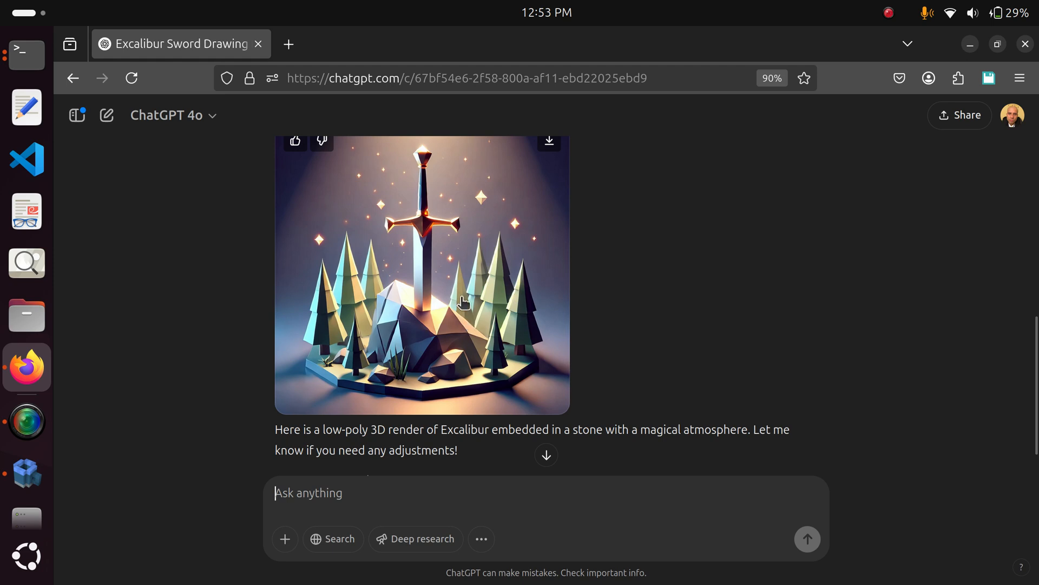
{"action": "scroll", "coordinate": [418, 325], "scroll_direction": "up", "scroll_amount": 4}
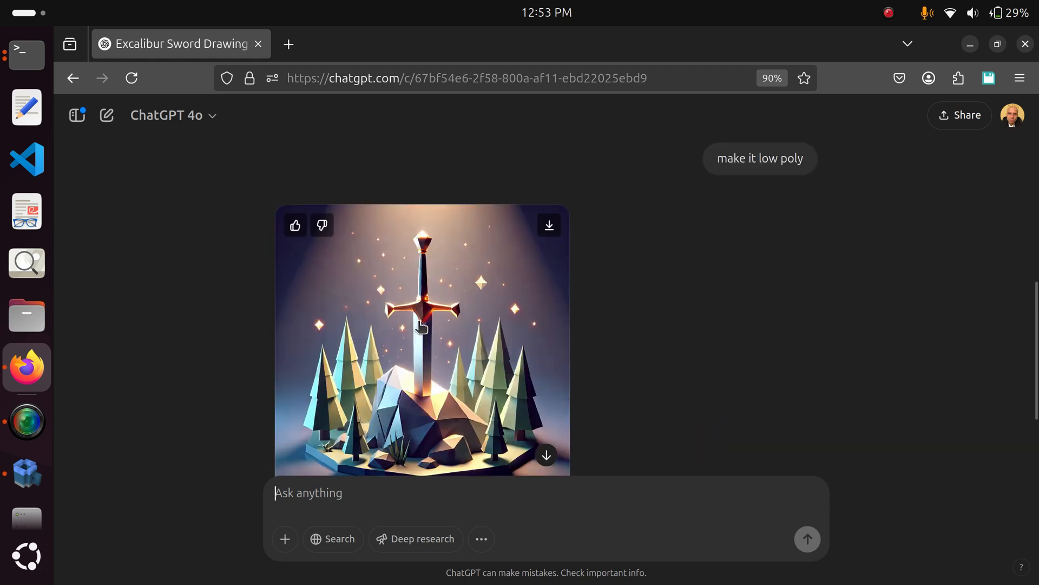
{"action": "scroll", "coordinate": [417, 322], "scroll_direction": "up", "scroll_amount": 8}
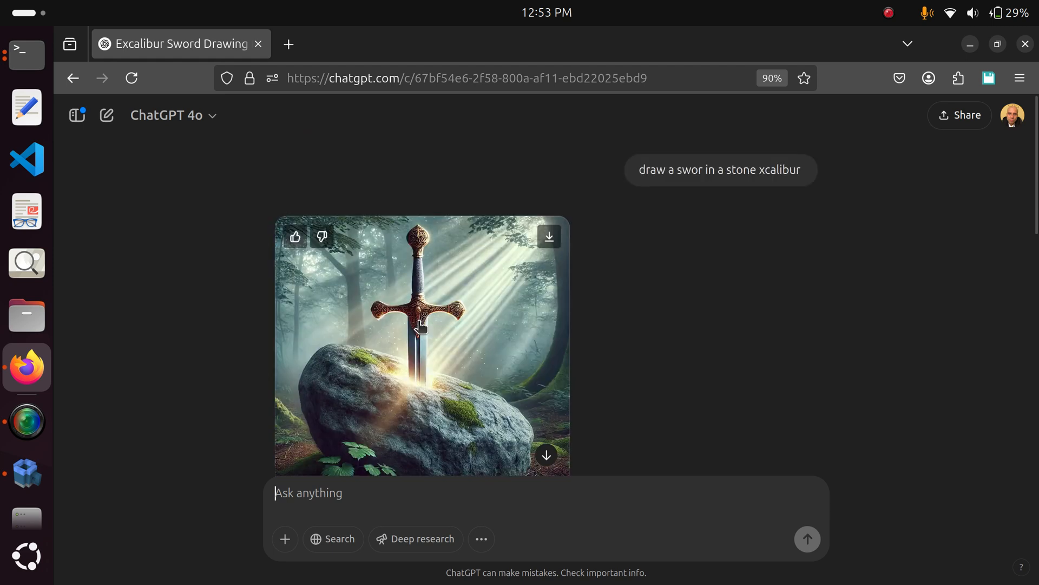
{"action": "scroll", "coordinate": [420, 325], "scroll_direction": "down", "scroll_amount": 2}
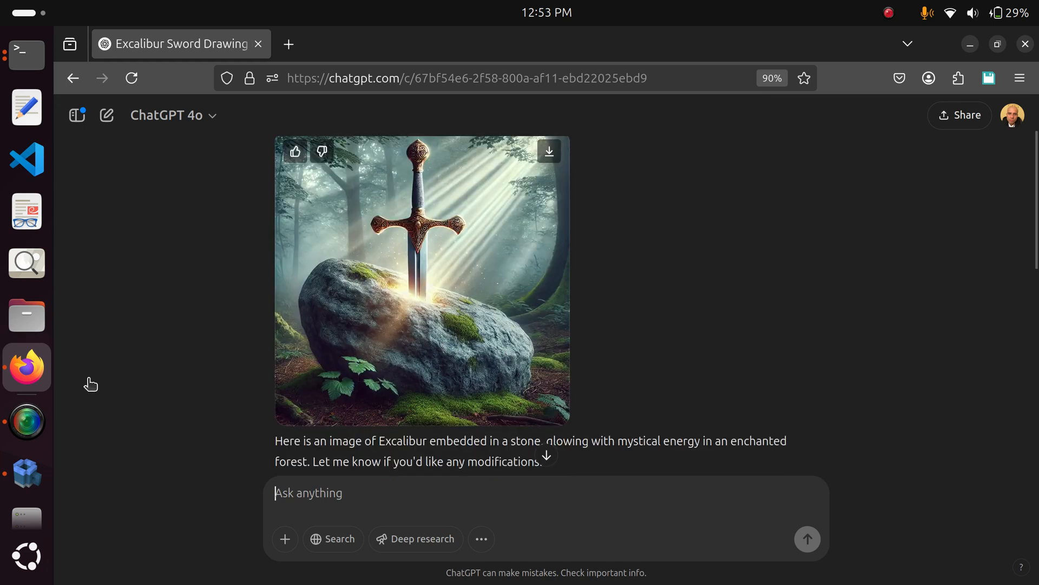
Switch to Goxel and pick a dark gray drawing colour from the Gray palette
{"action": "left_click", "coordinate": [20, 475]}
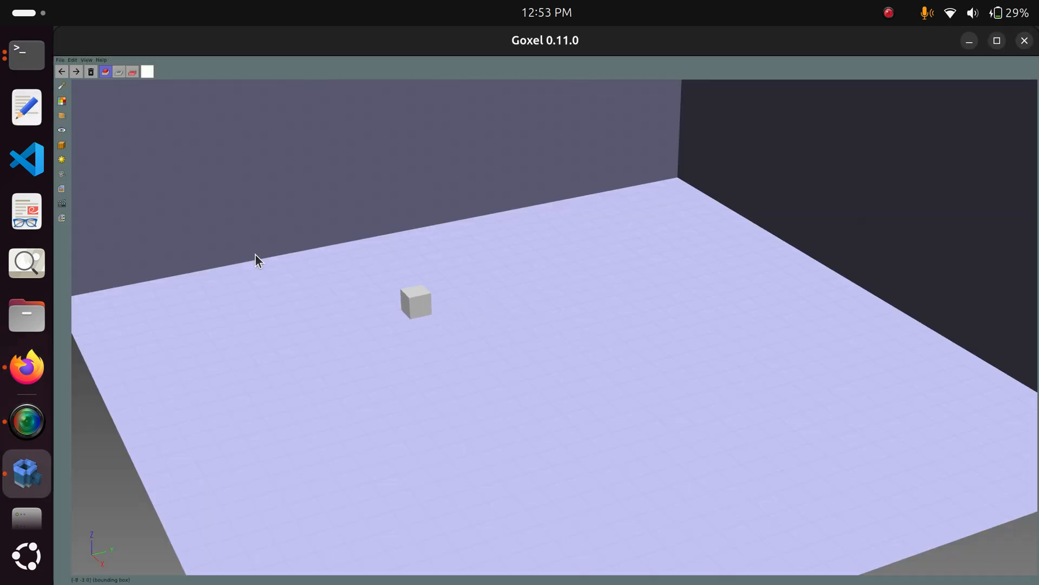
{"action": "left_click", "coordinate": [62, 101]}
{"action": "left_click", "coordinate": [115, 94]}
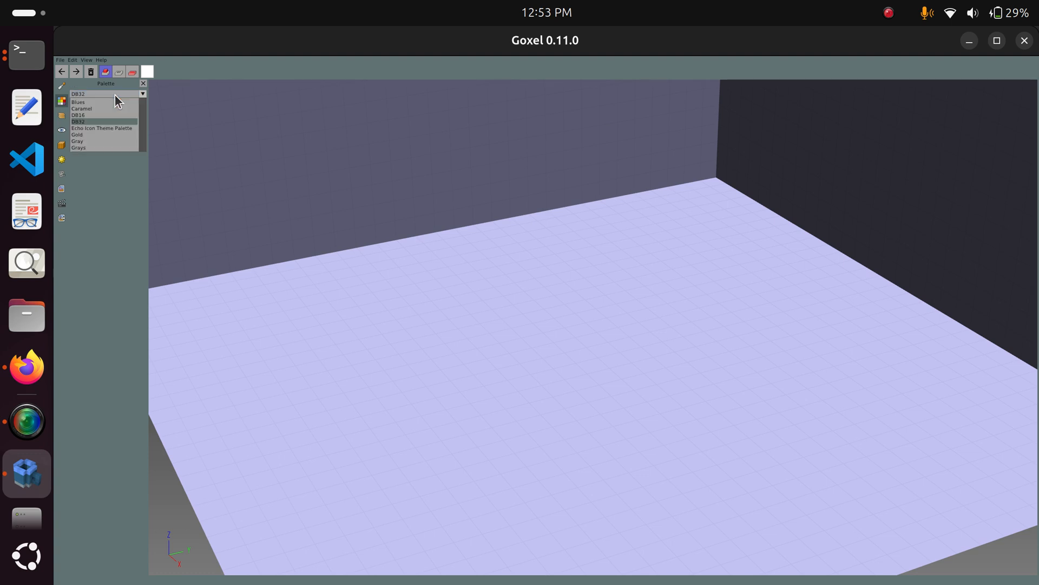
{"action": "left_click", "coordinate": [98, 146]}
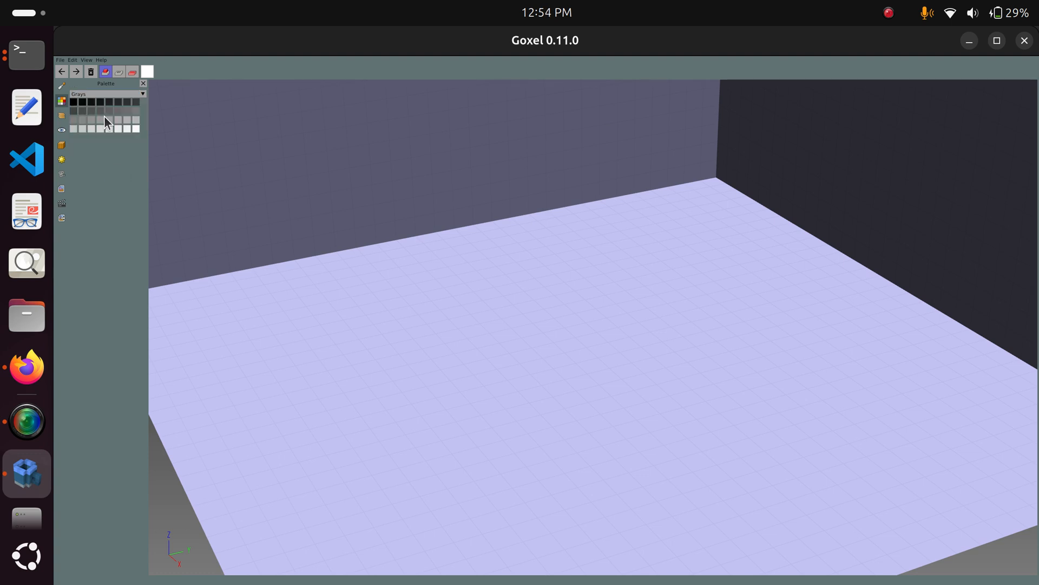
{"action": "left_click", "coordinate": [121, 96]}
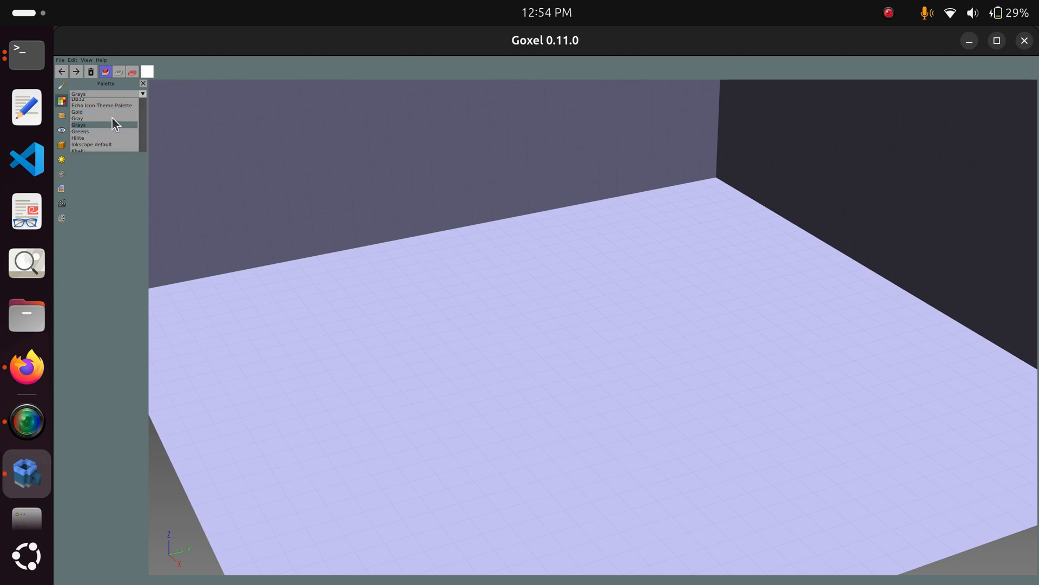
{"action": "left_click", "coordinate": [112, 118]}
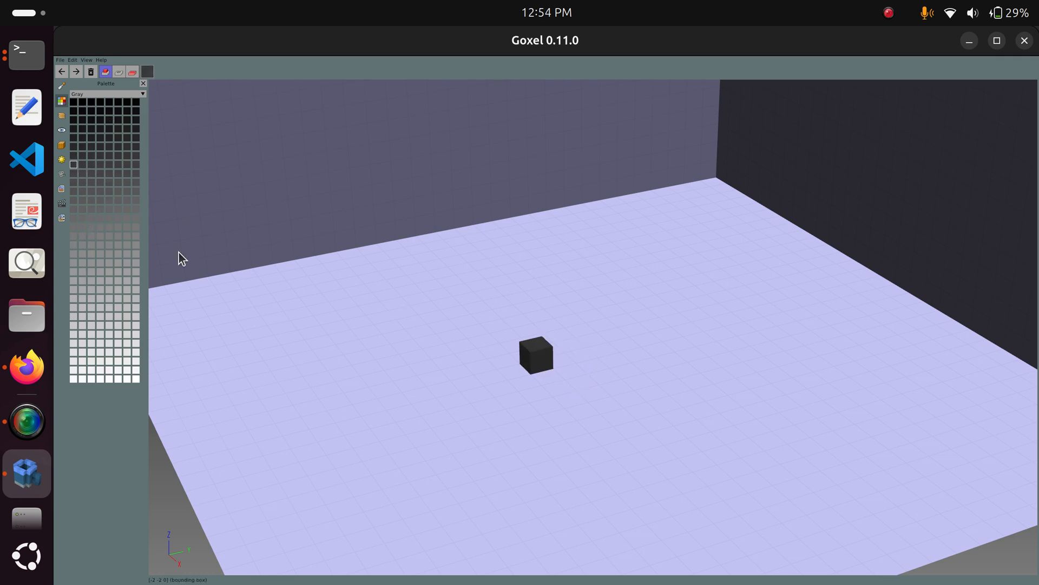
{"action": "left_click", "coordinate": [74, 174]}
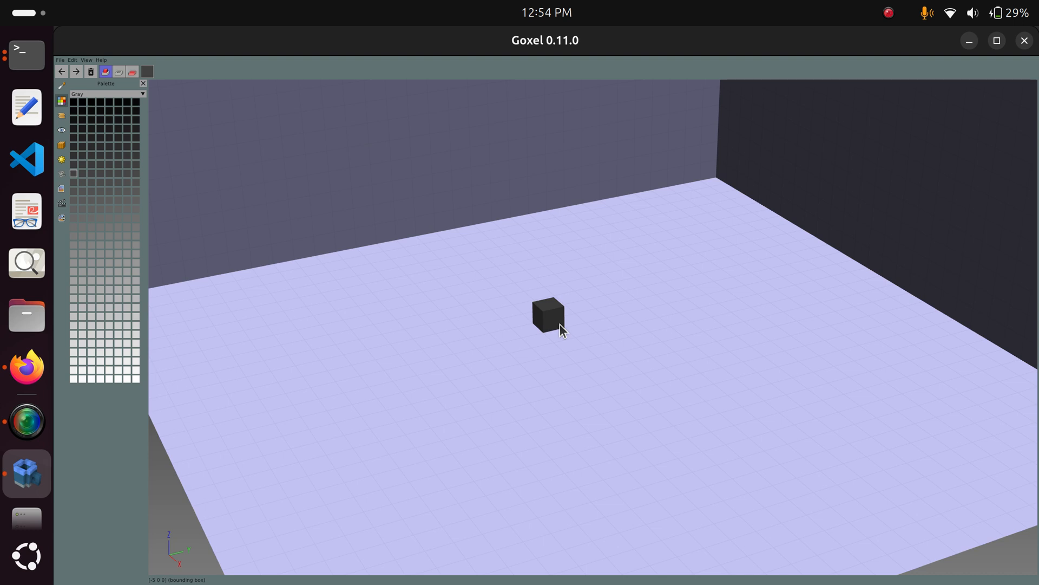
Try a closed ring of dark gray voxels on the floor, undo it, and switch to the Shape tool's cylinder
{"action": "mouse_move", "coordinate": [560, 323]}
{"action": "left_mouse_down"}
{"action": "mouse_move", "coordinate": [583, 479]}
{"action": "mouse_move", "coordinate": [538, 318]}
{"action": "mouse_move", "coordinate": [576, 309]}
{"action": "mouse_move", "coordinate": [584, 513]}
{"action": "mouse_move", "coordinate": [572, 317]}
{"action": "mouse_move", "coordinate": [561, 310]}
{"action": "left_mouse_up"}
{"action": "key", "text": "ctrl+z"}
{"action": "middle_click_drag", "start_coordinate": [622, 431], "coordinate": [632, 376]}
{"action": "key", "text": "ctrl+z"}
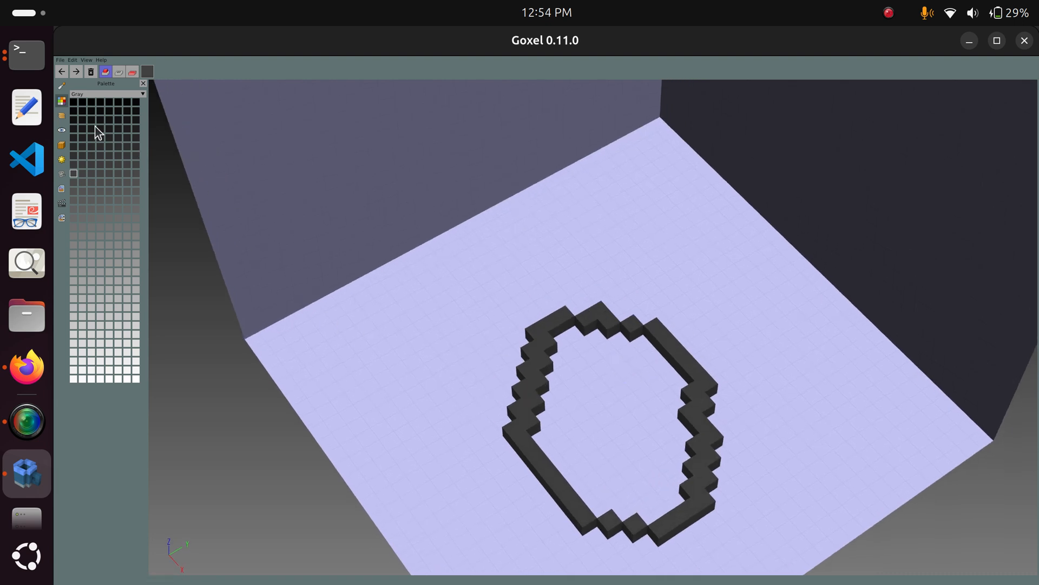
{"action": "left_click", "coordinate": [63, 86]}
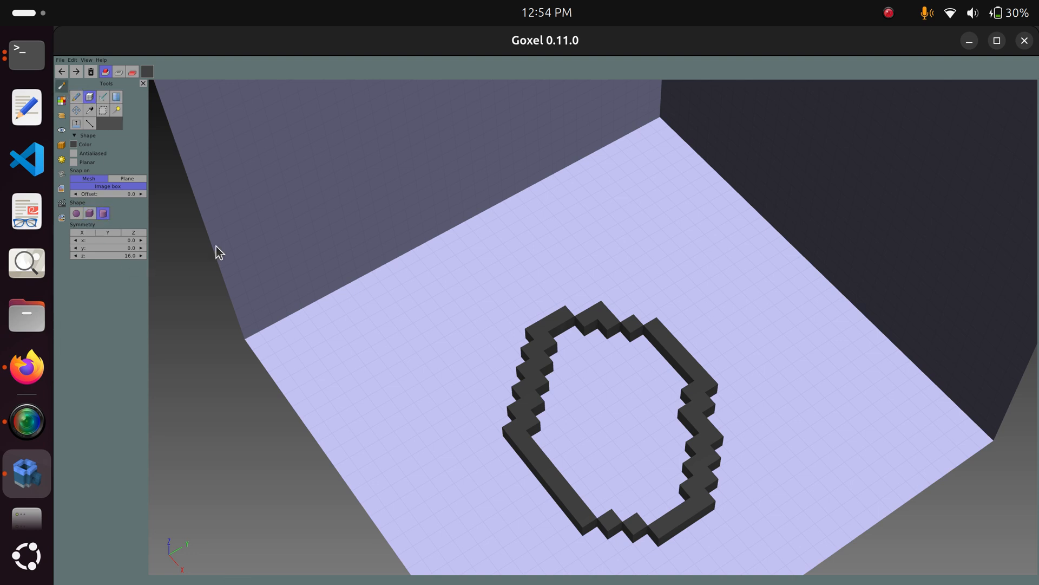
{"action": "key", "text": "ctrl+z"}
Try drawing flat cylinder discs at several places on the floor grid, undoing each one
{"action": "left_click_drag", "start_coordinate": [518, 318], "coordinate": [827, 365]}
{"action": "key", "text": "ctrl+z"}
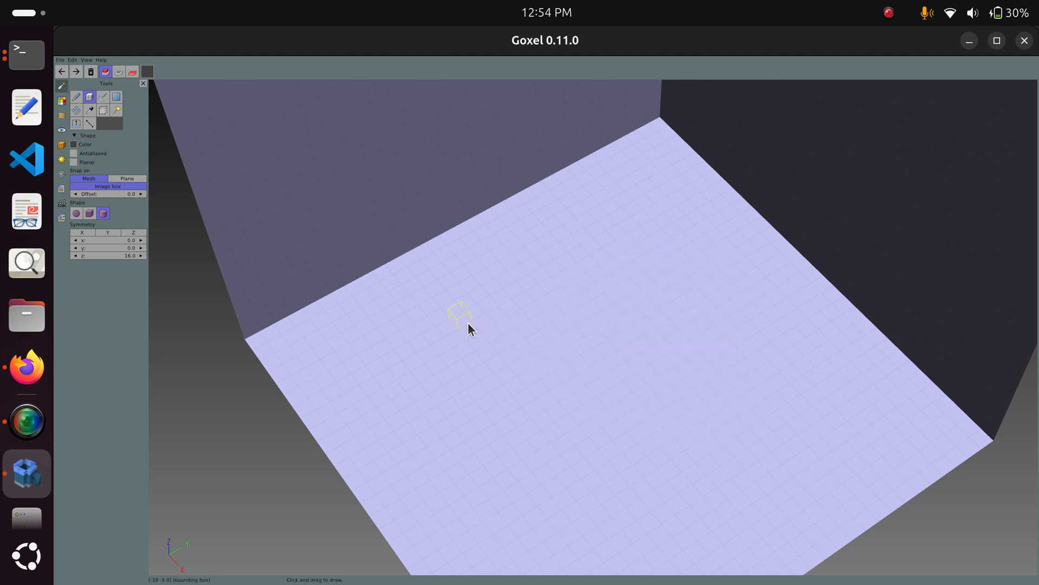
{"action": "left_click_drag", "start_coordinate": [468, 323], "coordinate": [910, 395]}
{"action": "key", "text": "ctrl+z"}
{"action": "left_click_drag", "start_coordinate": [405, 320], "coordinate": [838, 401]}
{"action": "right_click_drag", "start_coordinate": [838, 402], "coordinate": [775, 404]}
{"action": "key", "text": "ctrl+z"}
{"action": "left_click_drag", "start_coordinate": [588, 362], "coordinate": [585, 425]}
{"action": "key", "text": "ctrl+z"}
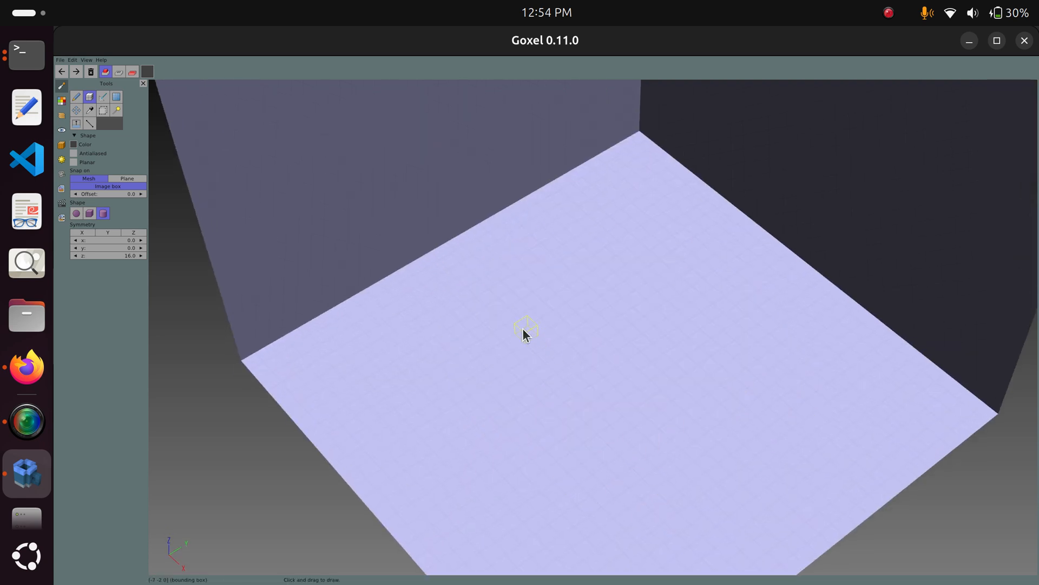
Draw a flat dark gray disc on the floor, try smaller discs on top of it, and undo the smaller ones
{"action": "left_click_drag", "start_coordinate": [522, 329], "coordinate": [879, 363]}
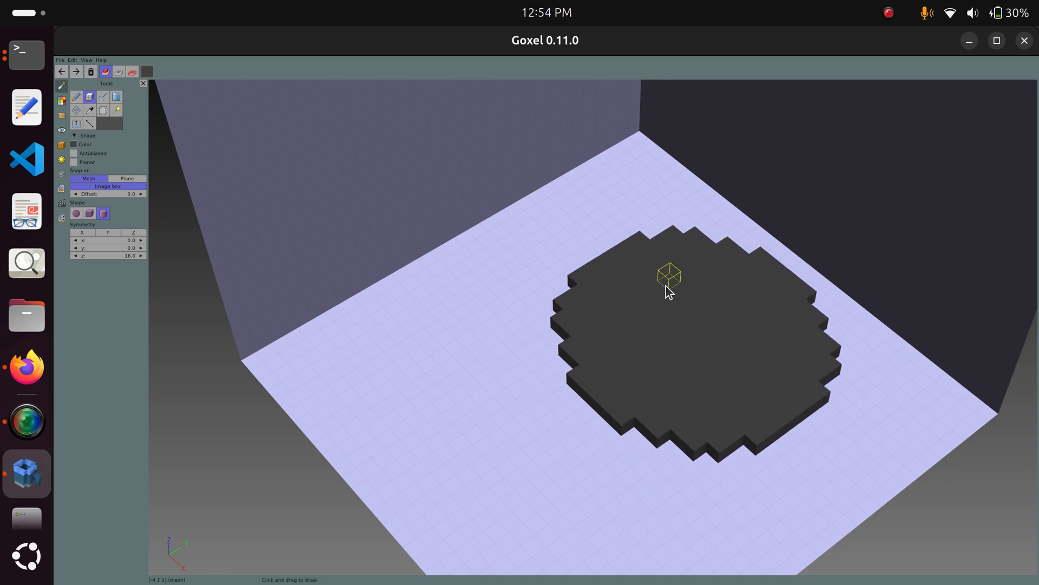
{"action": "left_click_drag", "start_coordinate": [675, 293], "coordinate": [685, 314]}
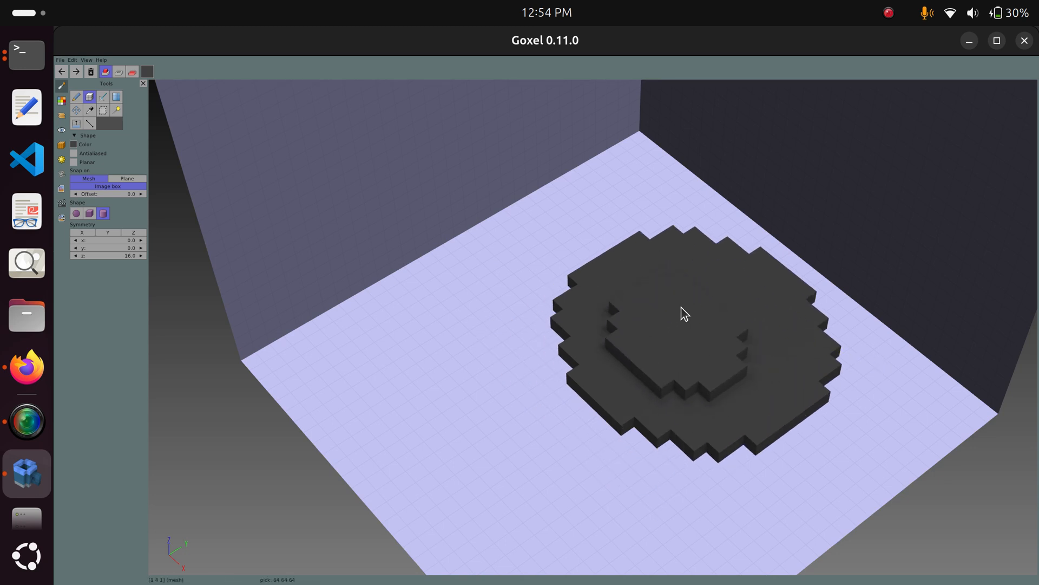
{"action": "key", "text": "ctrl+z"}
{"action": "left_click_drag", "start_coordinate": [680, 276], "coordinate": [698, 431]}
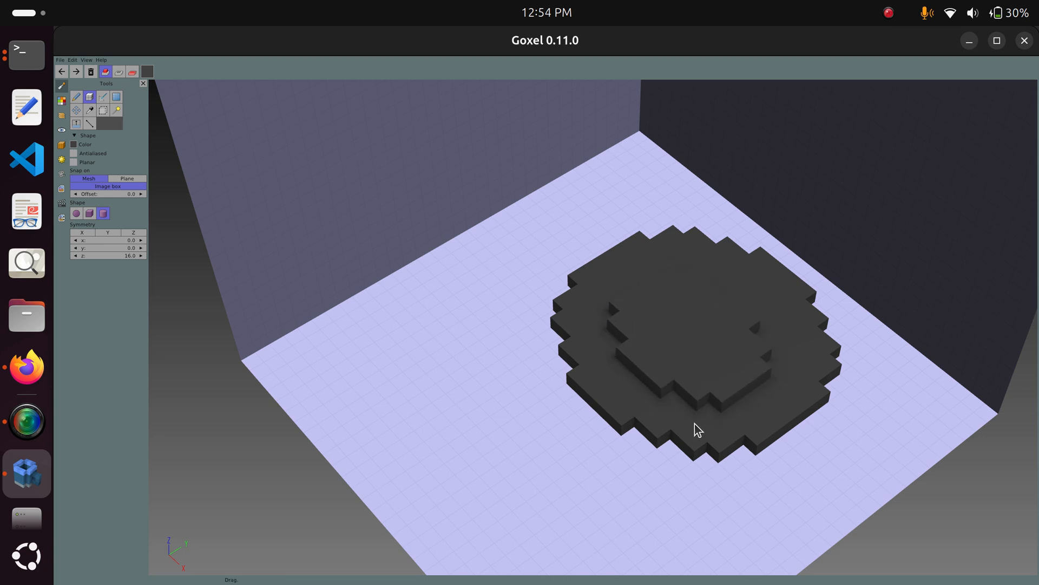
{"action": "middle_click_drag", "start_coordinate": [769, 388], "coordinate": [609, 398]}
{"action": "key", "text": "ctrl+z"}
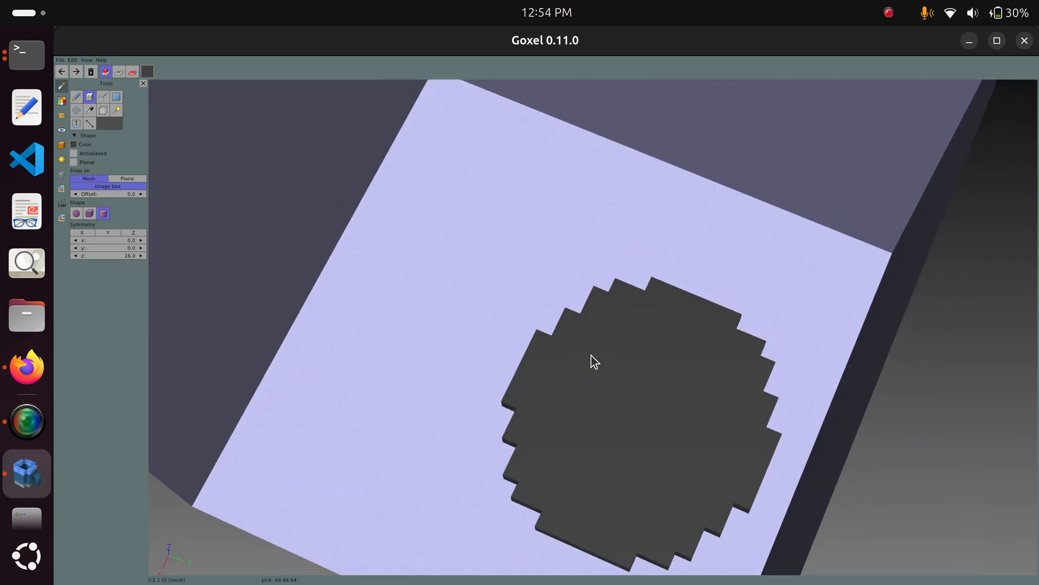
Try two more second-tier discs on top of the base disc, and undo everything including the base
{"action": "left_click_drag", "start_coordinate": [606, 366], "coordinate": [691, 506]}
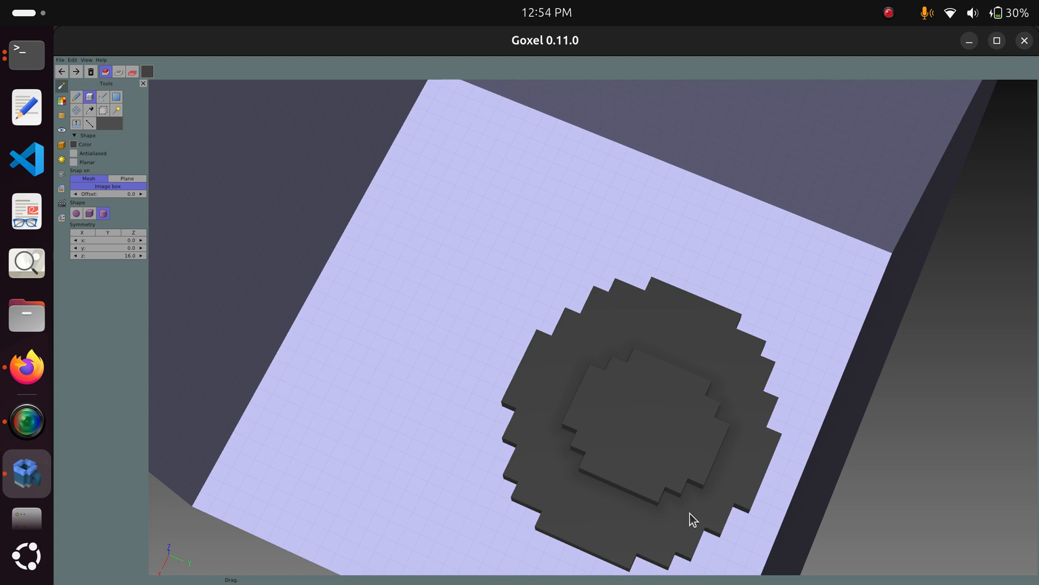
{"action": "key", "text": "ctrl+z"}
{"action": "left_click_drag", "start_coordinate": [580, 343], "coordinate": [690, 522]}
{"action": "middle_click_drag", "start_coordinate": [681, 425], "coordinate": [498, 426]}
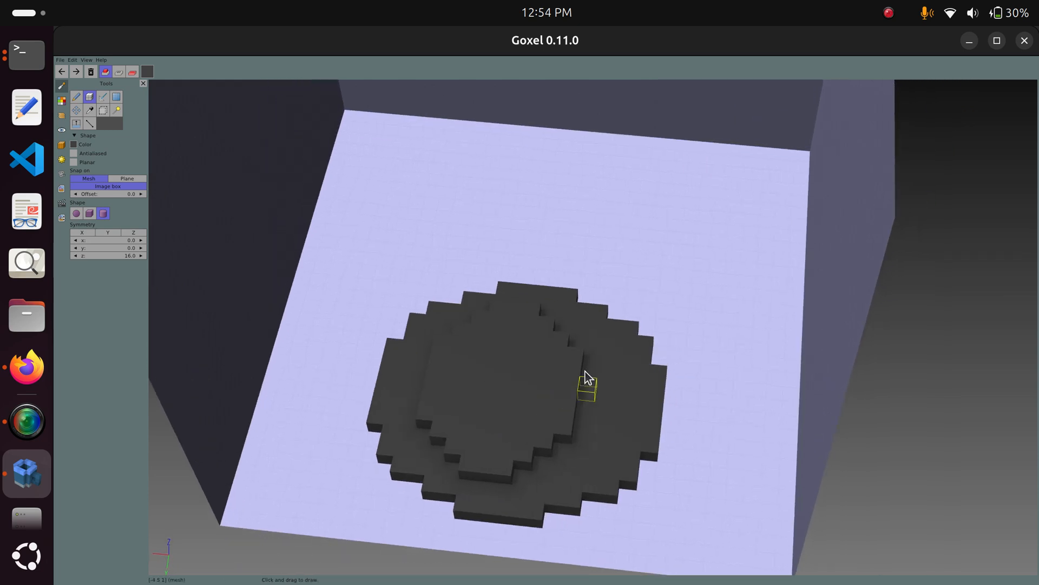
{"action": "key", "text": "ctrl+z"}
{"action": "key", "text": "ctrl+z"}
Draw a wide flat dark gray cylinder disc on the floor and stack a smaller disc on top of it
{"action": "left_click_drag", "start_coordinate": [458, 244], "coordinate": [691, 509]}
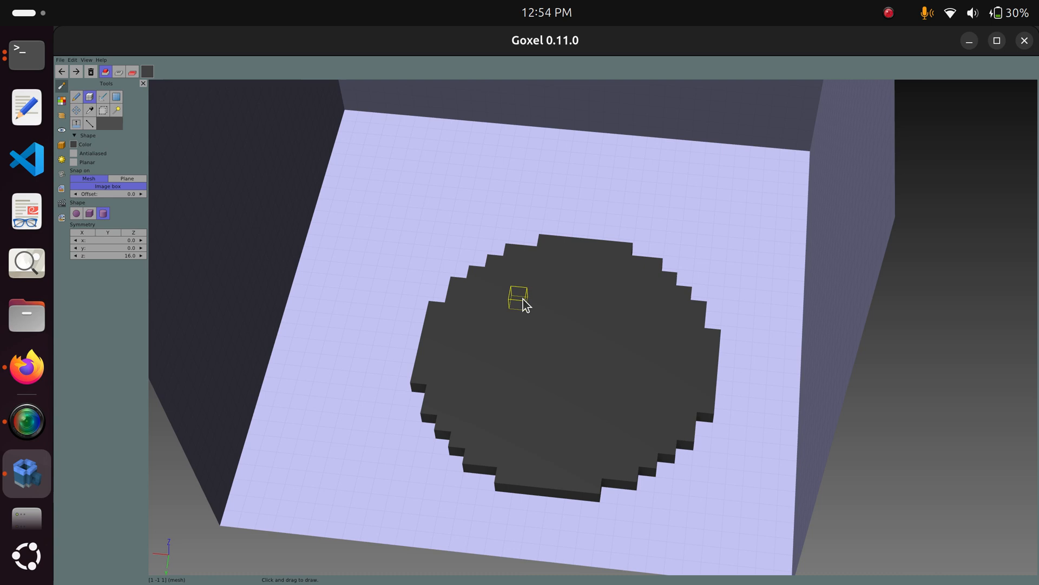
{"action": "left_click_drag", "start_coordinate": [523, 298], "coordinate": [629, 438]}
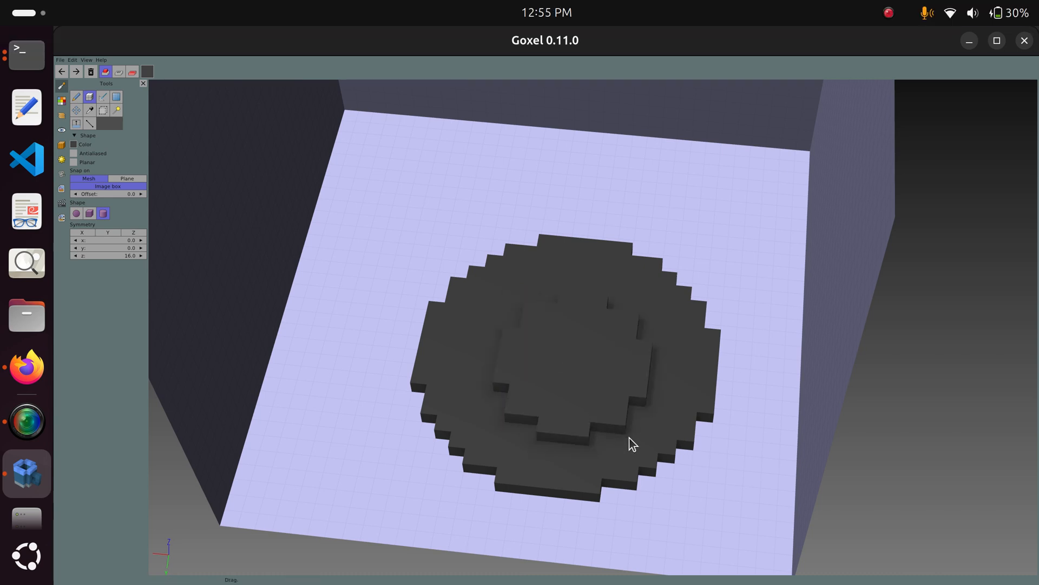
{"action": "key", "text": "ctrl+z"}
{"action": "left_click_drag", "start_coordinate": [490, 291], "coordinate": [645, 456]}
{"action": "middle_click_drag", "start_coordinate": [632, 396], "coordinate": [297, 220]}
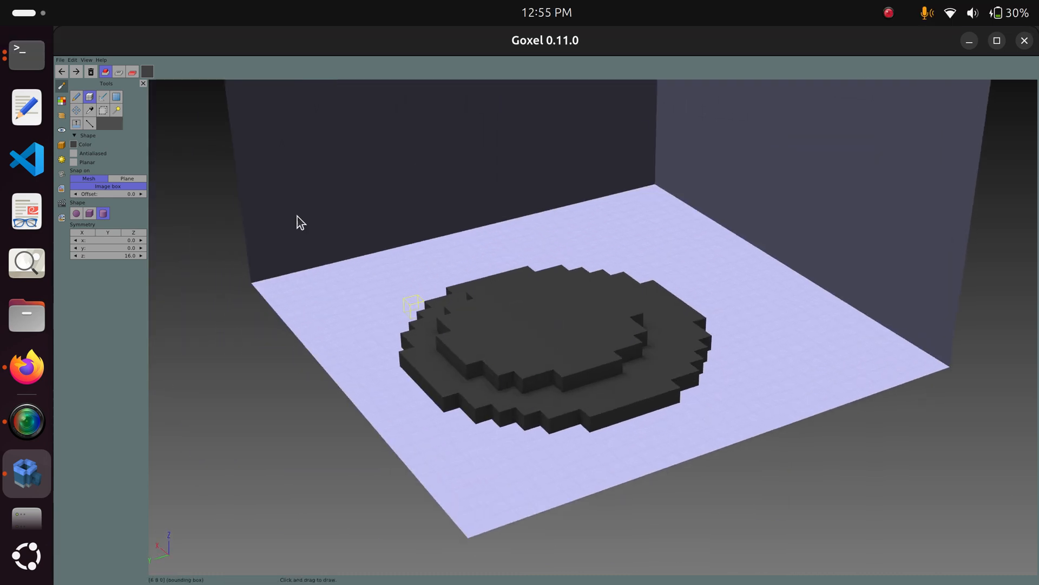
Try extruding the stacked discs upward with the Extrude tool, and undo back to the single base disc
{"action": "left_click", "coordinate": [78, 126]}
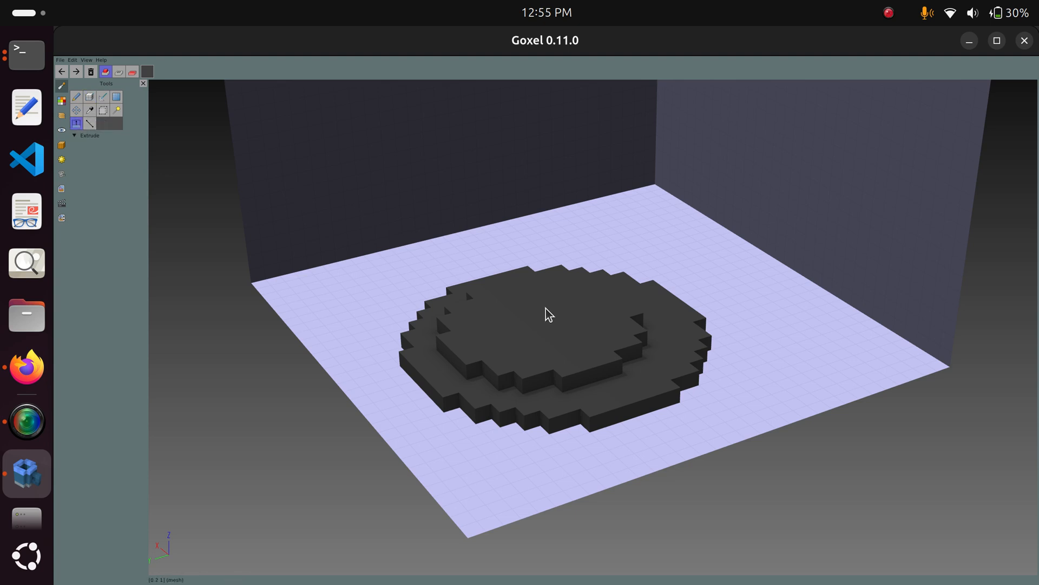
{"action": "mouse_move", "coordinate": [550, 330]}
{"action": "middle_mouse_down"}
{"action": "mouse_move", "coordinate": [519, 373]}
{"action": "mouse_move", "coordinate": [559, 328]}
{"action": "middle_mouse_up"}
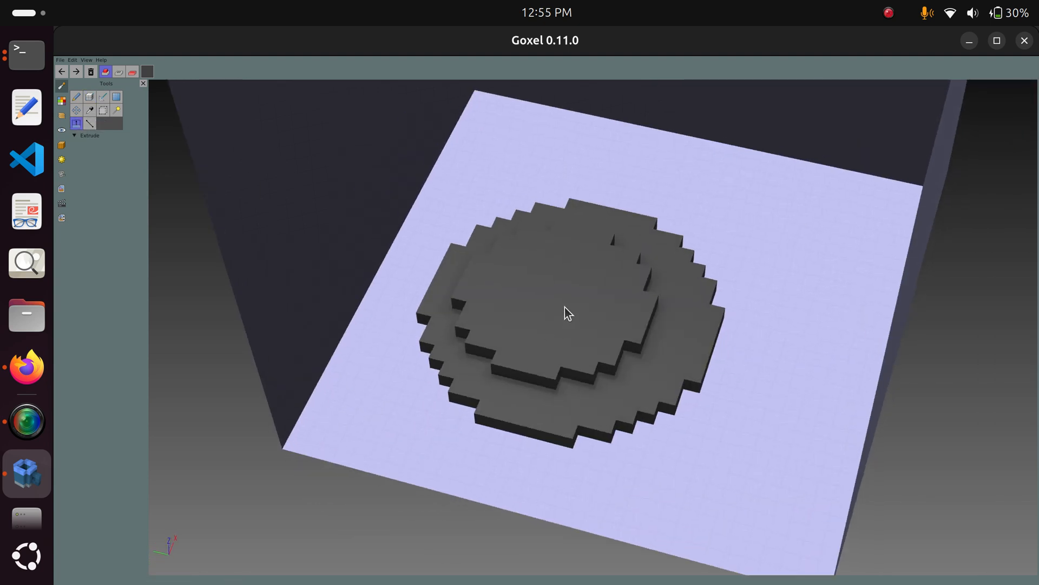
{"action": "left_click_drag", "start_coordinate": [564, 307], "coordinate": [551, 229]}
{"action": "left_click_drag", "start_coordinate": [669, 376], "coordinate": [670, 354]}
{"action": "key", "text": "ctrl+z"}
{"action": "middle_click_drag", "start_coordinate": [719, 353], "coordinate": [573, 343]}
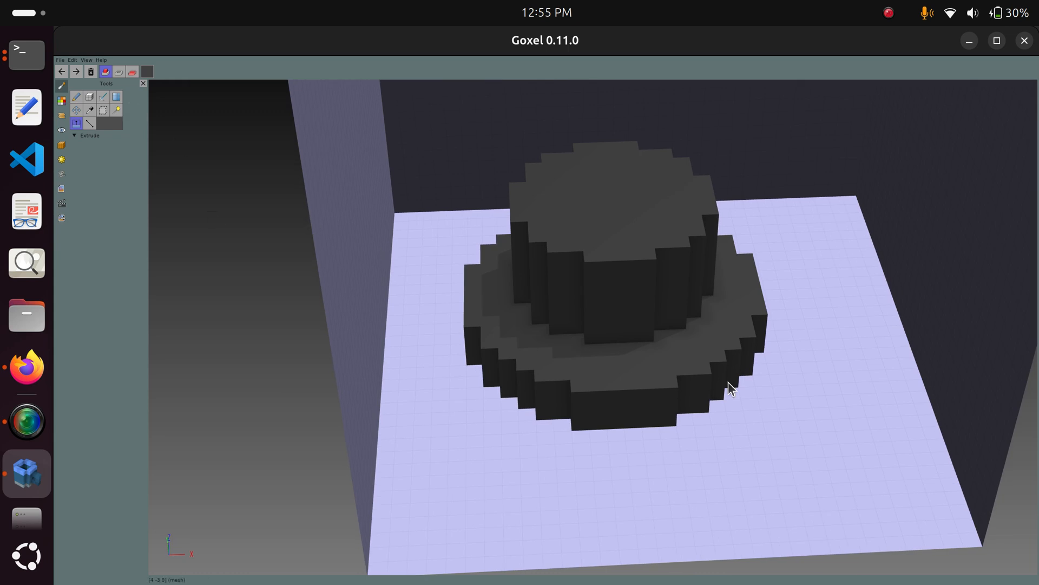
{"action": "key", "text": "ctrl+z"}
{"action": "middle_click_drag", "start_coordinate": [580, 379], "coordinate": [521, 206]}
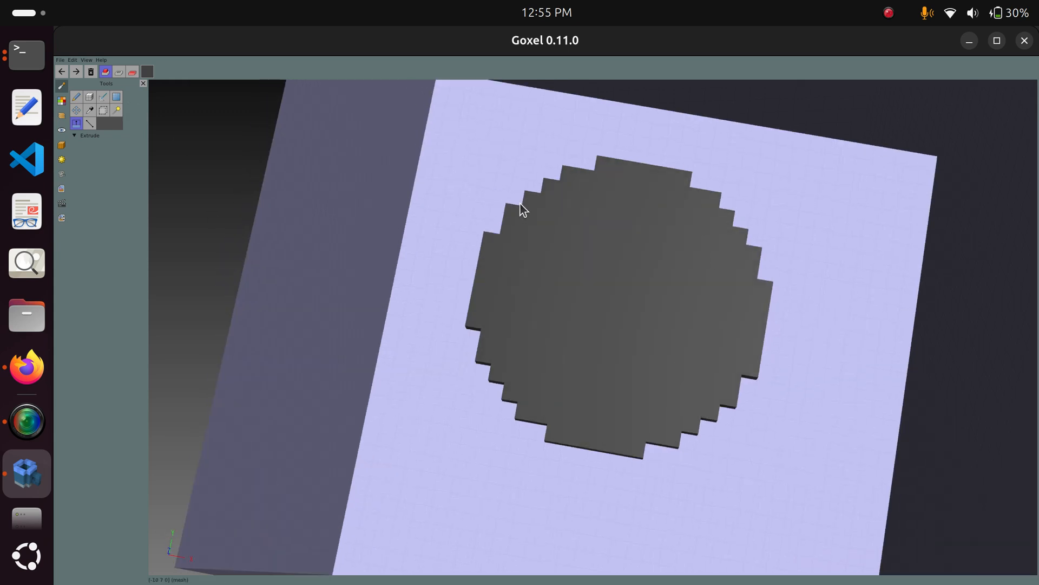
Add a slightly smaller flat cylinder disc centred on top of the base disc with the Shape tool
{"action": "left_click", "coordinate": [89, 97]}
{"action": "mouse_move", "coordinate": [542, 205]}
{"action": "left_mouse_down"}
{"action": "mouse_move", "coordinate": [704, 405]}
{"action": "mouse_move", "coordinate": [707, 418]}
{"action": "mouse_move", "coordinate": [601, 292]}
{"action": "mouse_move", "coordinate": [691, 417]}
{"action": "left_mouse_up"}
{"action": "key", "text": "ctrl+z"}
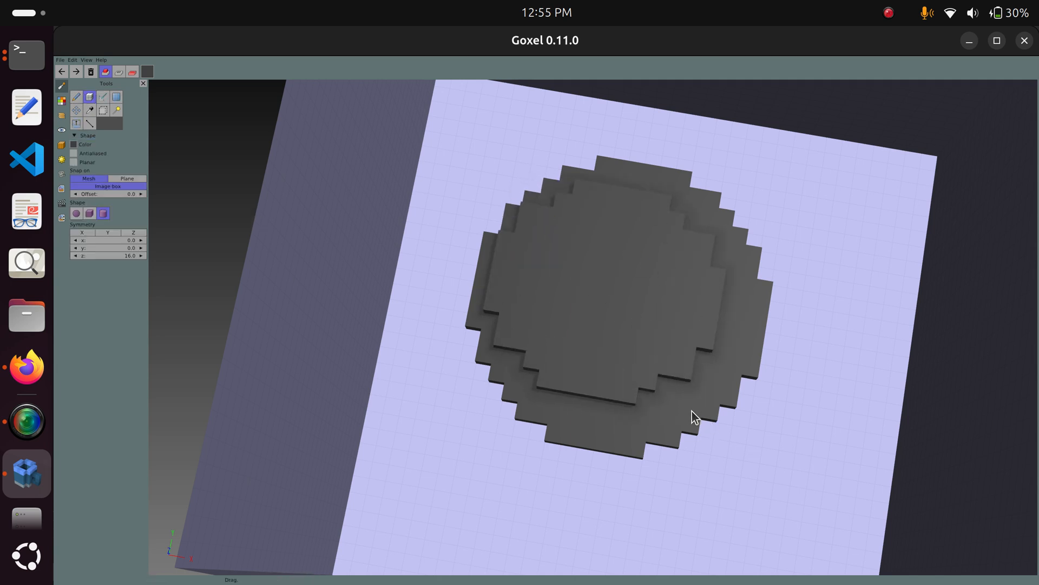
{"action": "key", "text": "ctrl+z"}
{"action": "left_click_drag", "start_coordinate": [536, 205], "coordinate": [710, 421]}
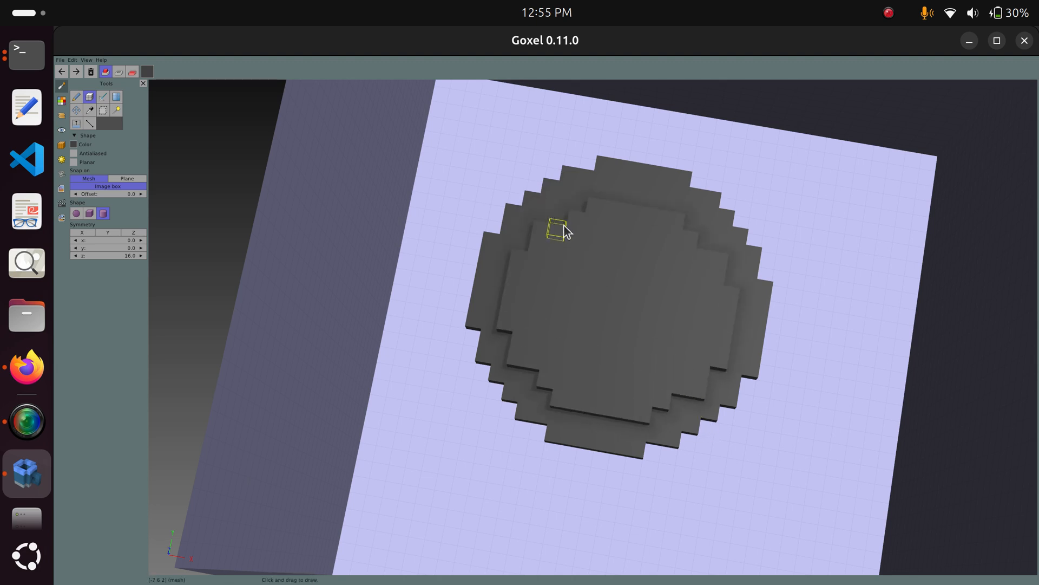
Add a third, smaller flat cylinder disc centred on top of the second disc, undoing and redrawing the first attempt
{"action": "left_click_drag", "start_coordinate": [566, 221], "coordinate": [681, 398]}
{"action": "key", "text": "ctrl+z"}
{"action": "left_click_drag", "start_coordinate": [574, 229], "coordinate": [678, 389]}
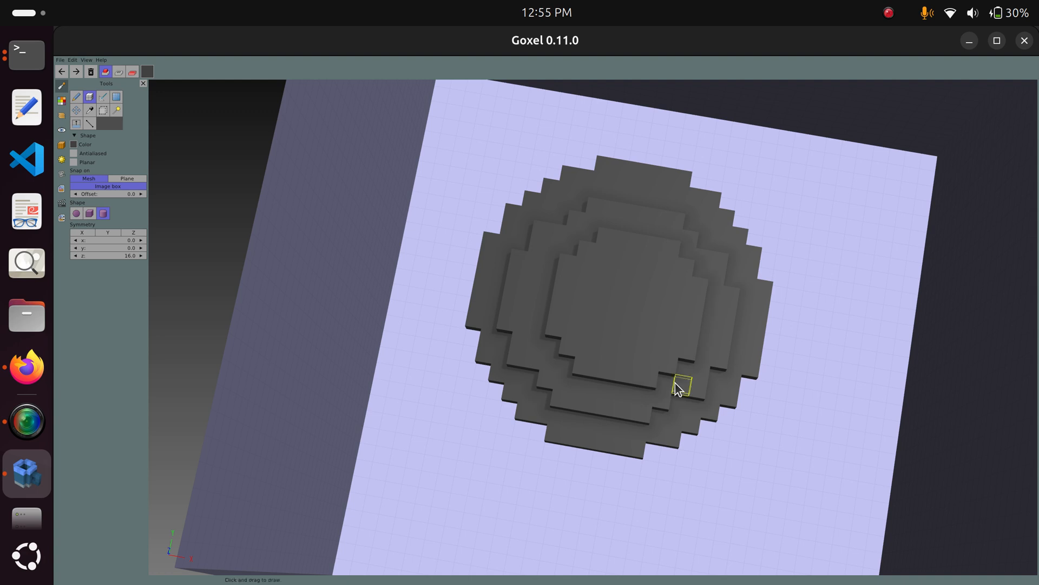
Extrude the top, middle and base discs upward to form three thick stepped tiers
{"action": "middle_click_drag", "start_coordinate": [678, 388], "coordinate": [627, 272]}
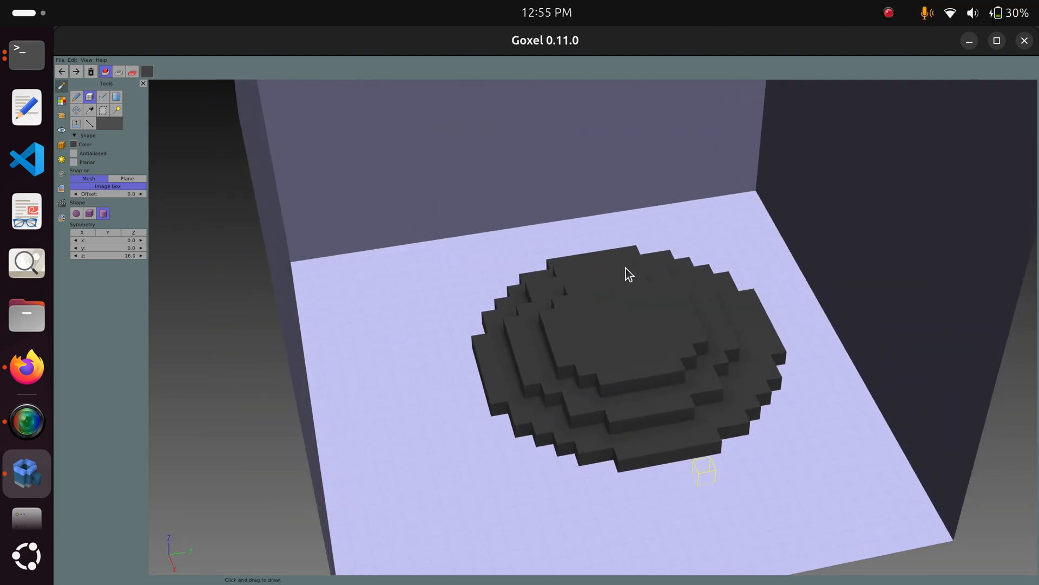
{"action": "left_click", "coordinate": [76, 124]}
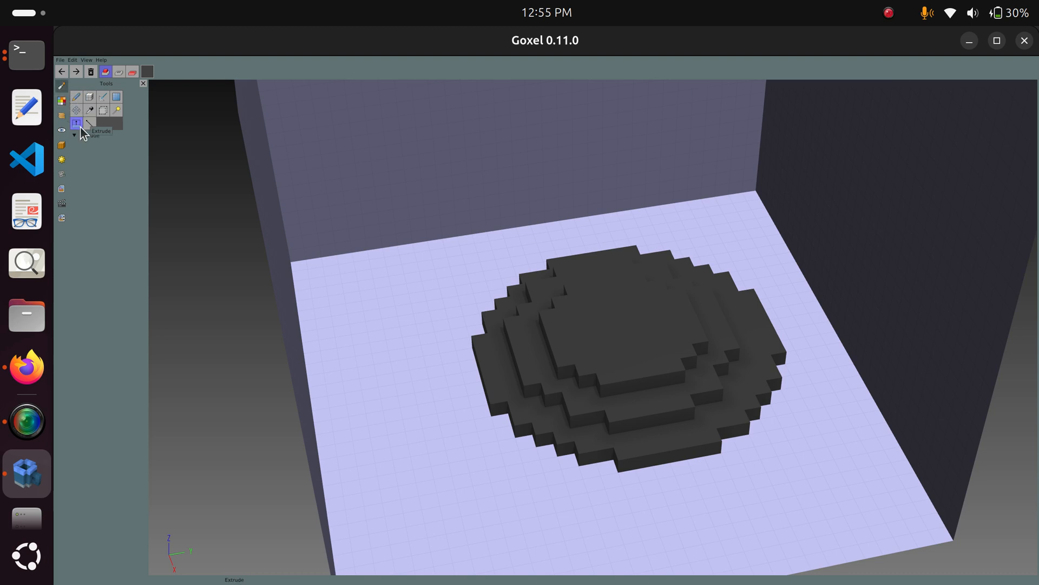
{"action": "left_click_drag", "start_coordinate": [635, 359], "coordinate": [627, 277]}
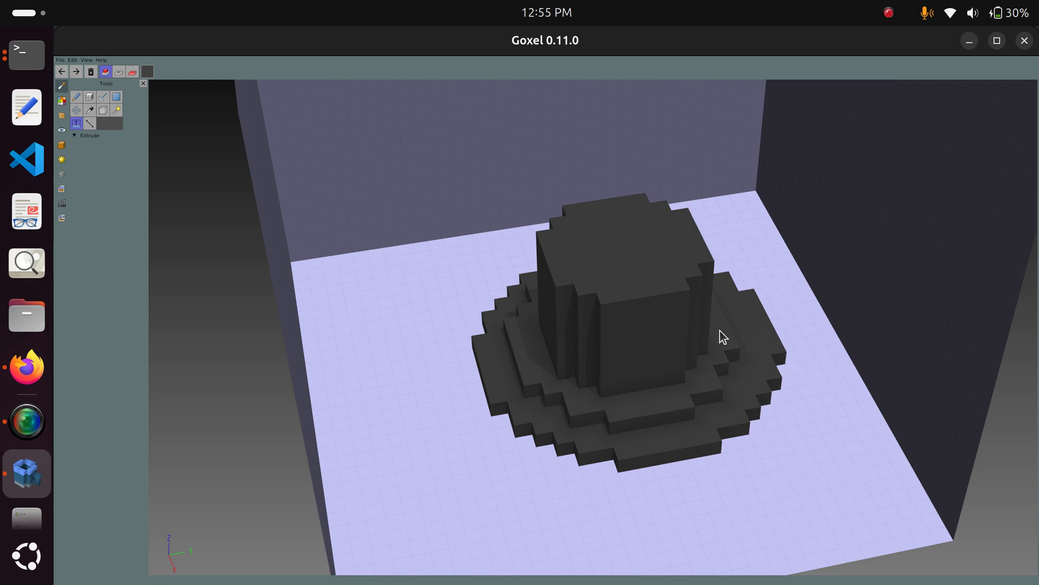
{"action": "right_click_drag", "start_coordinate": [724, 337], "coordinate": [756, 382]}
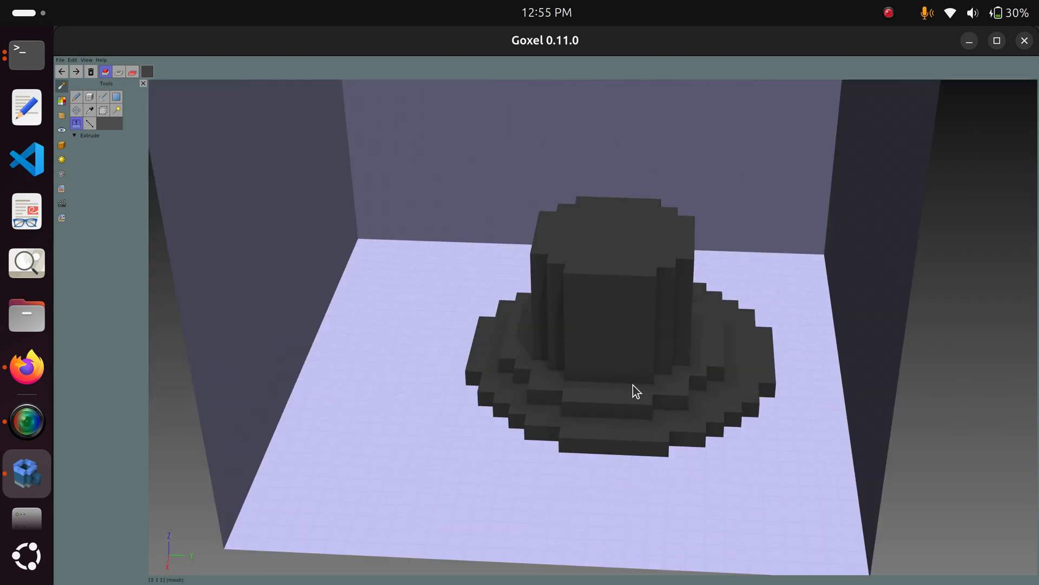
{"action": "left_click_drag", "start_coordinate": [633, 385], "coordinate": [642, 323]}
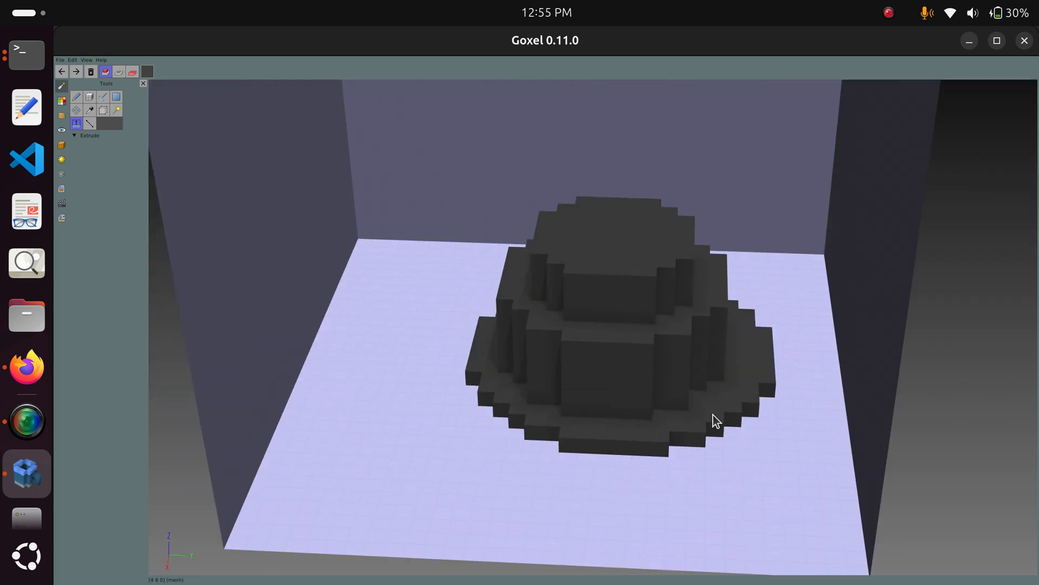
{"action": "left_click_drag", "start_coordinate": [713, 415], "coordinate": [715, 378]}
{"action": "right_click_drag", "start_coordinate": [803, 360], "coordinate": [554, 323]}
Roughen one side of the three tiers with irregular dark gray voxels, using the Brush at size 1
{"action": "left_click", "coordinate": [74, 99]}
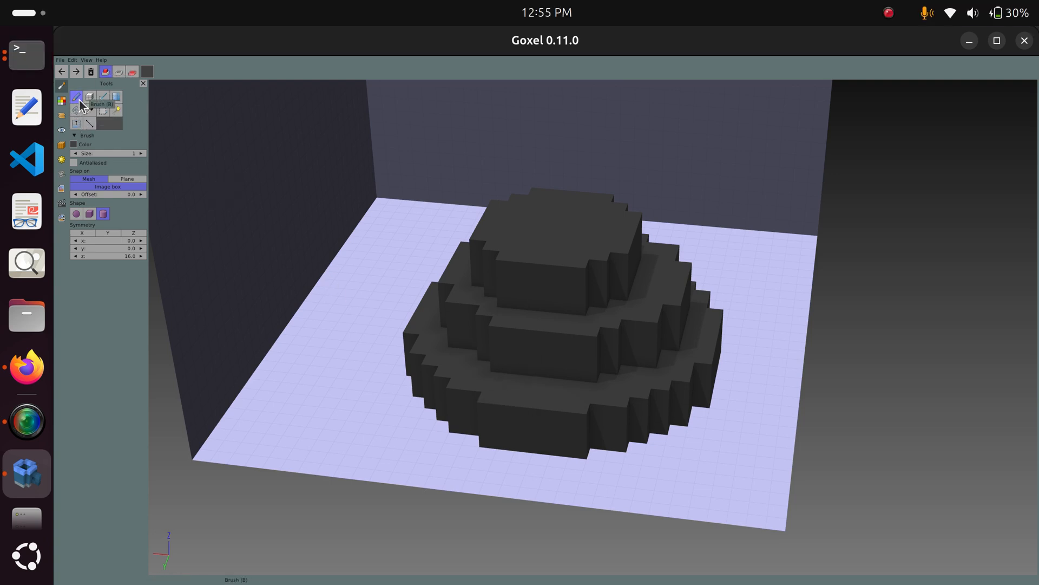
{"action": "left_click", "coordinate": [512, 370]}
{"action": "left_click_drag", "start_coordinate": [564, 379], "coordinate": [562, 312]}
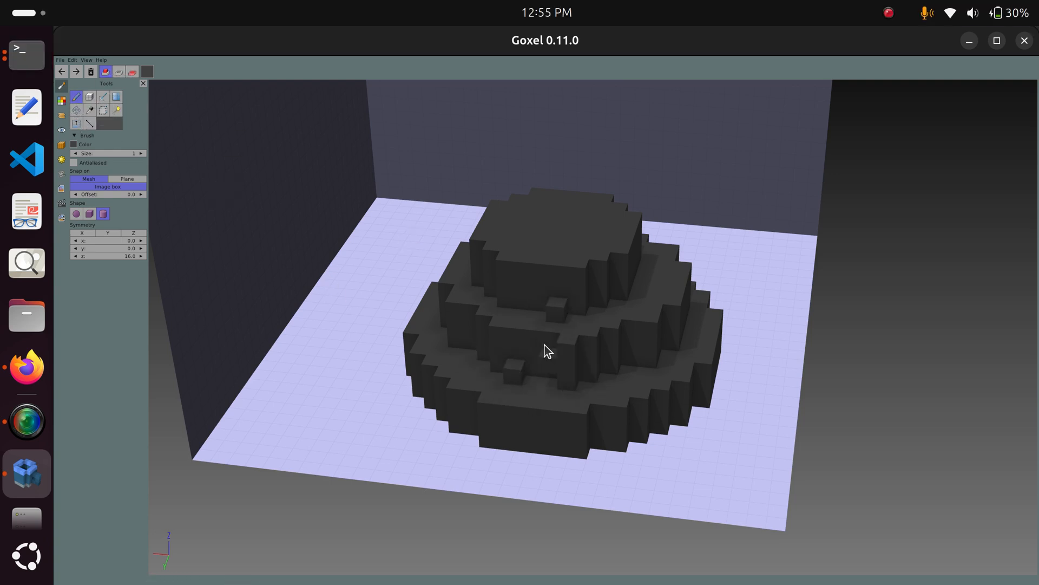
{"action": "left_click_drag", "start_coordinate": [547, 350], "coordinate": [464, 297]}
{"action": "mouse_move", "coordinate": [464, 297]}
{"action": "left_mouse_down"}
{"action": "mouse_move", "coordinate": [587, 311]}
{"action": "mouse_move", "coordinate": [471, 399]}
{"action": "mouse_move", "coordinate": [449, 366]}
{"action": "mouse_move", "coordinate": [535, 419]}
{"action": "left_mouse_up"}
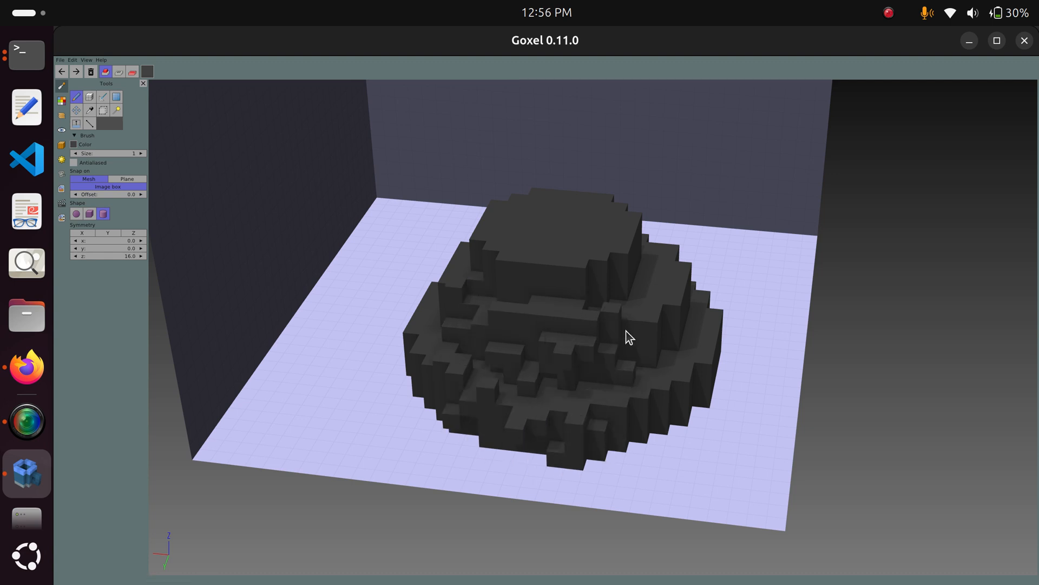
Continue brushing irregular dark gray voxels around the neighbouring sides of the stone to break up the smooth tiers
{"action": "right_click_drag", "start_coordinate": [624, 336], "coordinate": [513, 302]}
{"action": "mouse_move", "coordinate": [619, 311]}
{"action": "left_mouse_down"}
{"action": "mouse_move", "coordinate": [570, 276]}
{"action": "mouse_move", "coordinate": [485, 348]}
{"action": "mouse_move", "coordinate": [650, 310]}
{"action": "mouse_move", "coordinate": [702, 379]}
{"action": "left_mouse_up"}
{"action": "right_click_drag", "start_coordinate": [698, 375], "coordinate": [573, 268]}
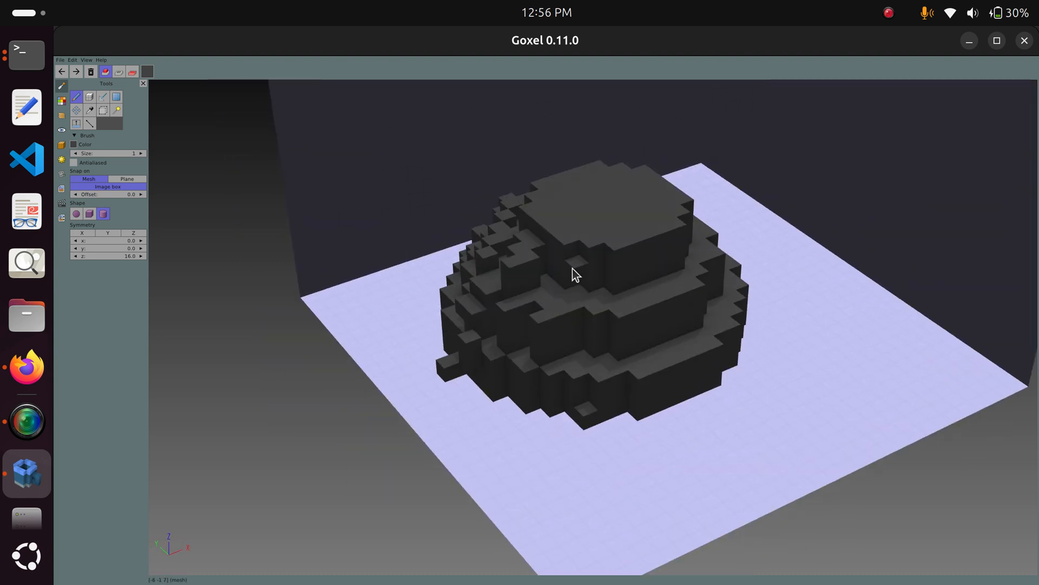
{"action": "mouse_move", "coordinate": [550, 407]}
{"action": "left_mouse_down"}
{"action": "mouse_move", "coordinate": [541, 408]}
{"action": "mouse_move", "coordinate": [624, 411]}
{"action": "mouse_move", "coordinate": [680, 385]}
{"action": "mouse_move", "coordinate": [655, 269]}
{"action": "mouse_move", "coordinate": [688, 279]}
{"action": "mouse_move", "coordinate": [730, 242]}
{"action": "mouse_move", "coordinate": [718, 295]}
{"action": "left_mouse_up"}
{"action": "middle_click_drag", "start_coordinate": [718, 296], "coordinate": [612, 308]}
{"action": "mouse_move", "coordinate": [687, 408]}
{"action": "left_mouse_down"}
{"action": "mouse_move", "coordinate": [677, 345]}
{"action": "mouse_move", "coordinate": [661, 424]}
{"action": "left_mouse_up"}
{"action": "mouse_move", "coordinate": [693, 350]}
{"action": "left_mouse_down"}
{"action": "mouse_move", "coordinate": [745, 390]}
{"action": "mouse_move", "coordinate": [705, 352]}
{"action": "left_mouse_up"}
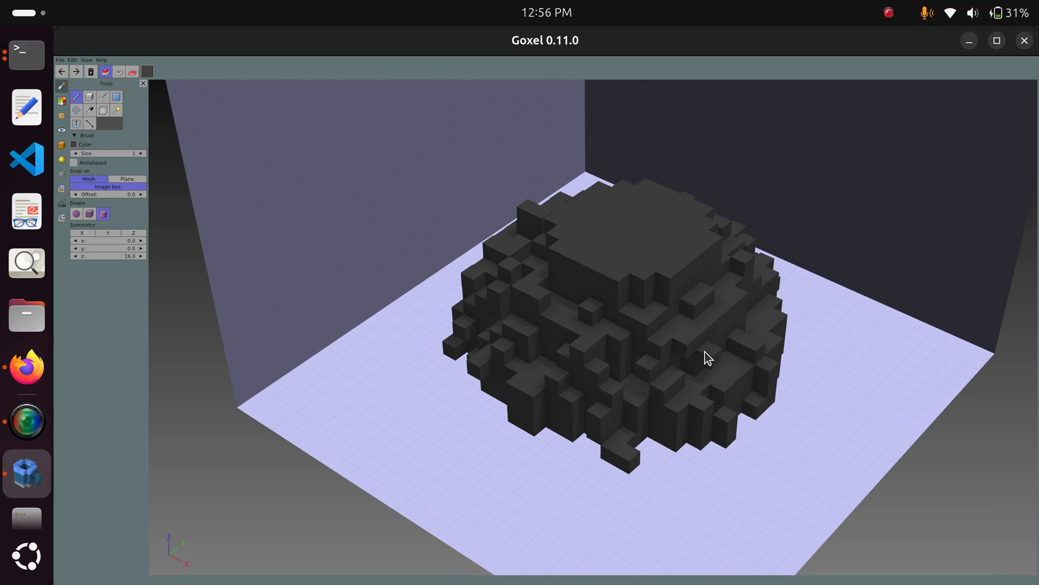
Roughen the remaining sides and the top rim of the stone with more dark gray voxels, leaving a flat area at the summit
{"action": "middle_click_drag", "start_coordinate": [757, 383], "coordinate": [599, 378]}
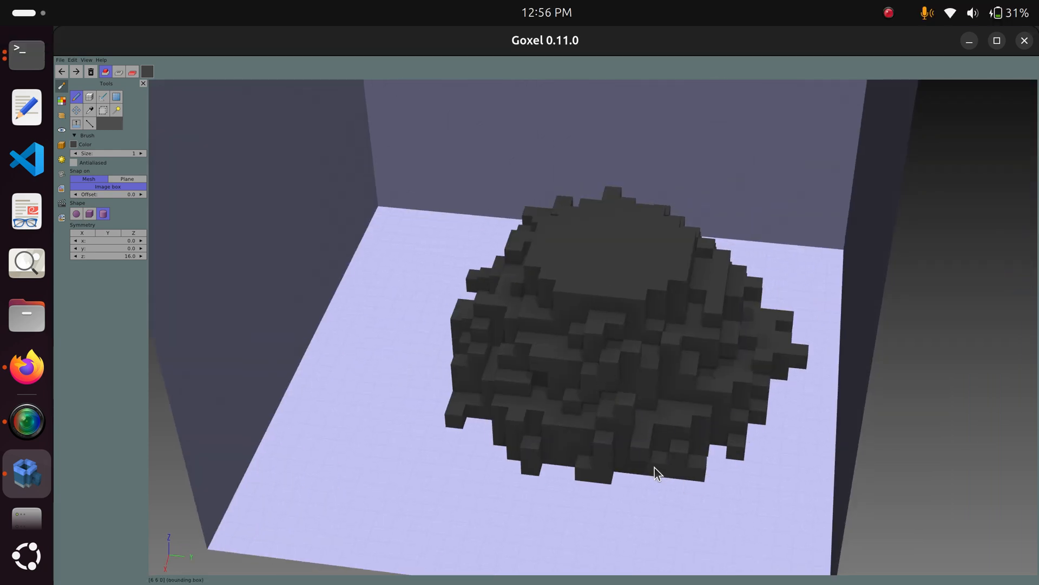
{"action": "middle_click_drag", "start_coordinate": [564, 469], "coordinate": [496, 473]}
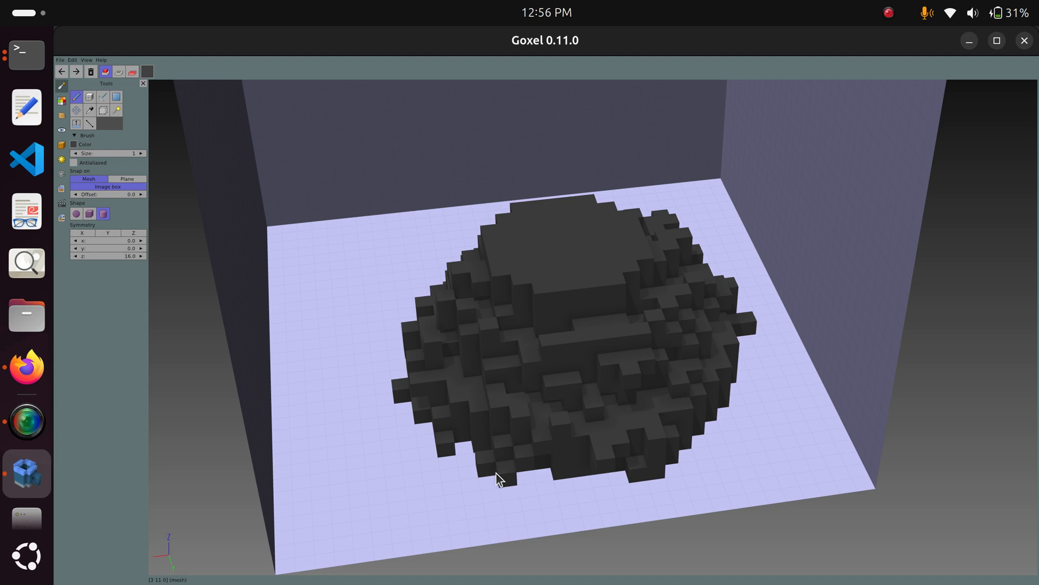
{"action": "middle_click_drag", "start_coordinate": [612, 339], "coordinate": [560, 309]}
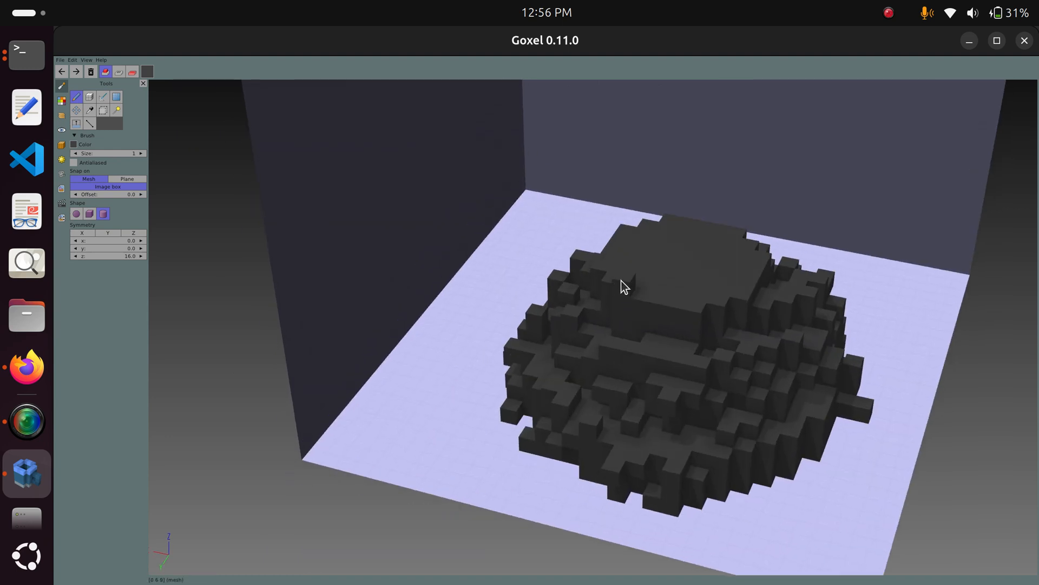
{"action": "middle_click_drag", "start_coordinate": [749, 318], "coordinate": [713, 325]}
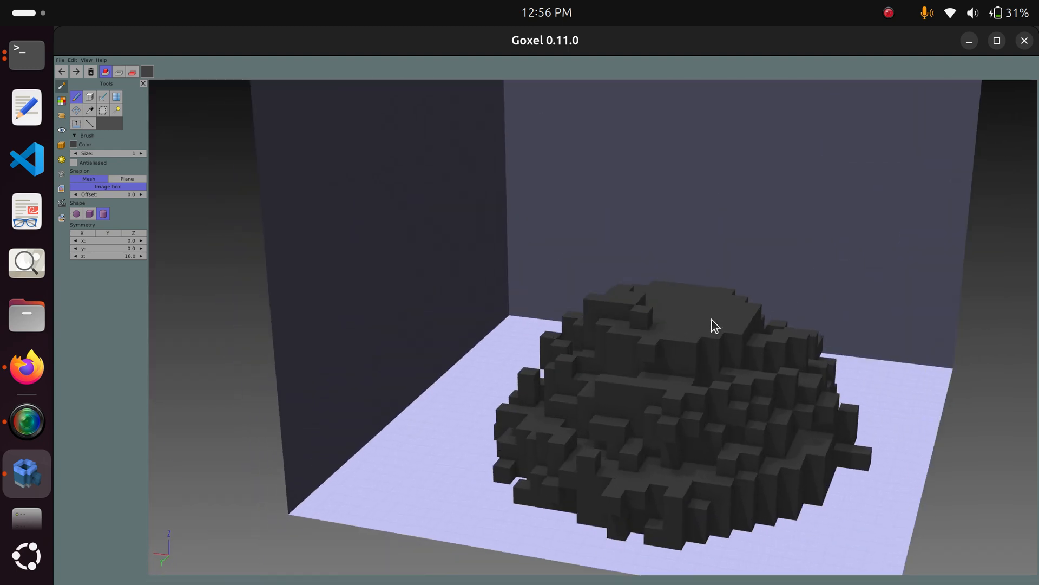
{"action": "middle_click_drag", "start_coordinate": [796, 320], "coordinate": [726, 365]}
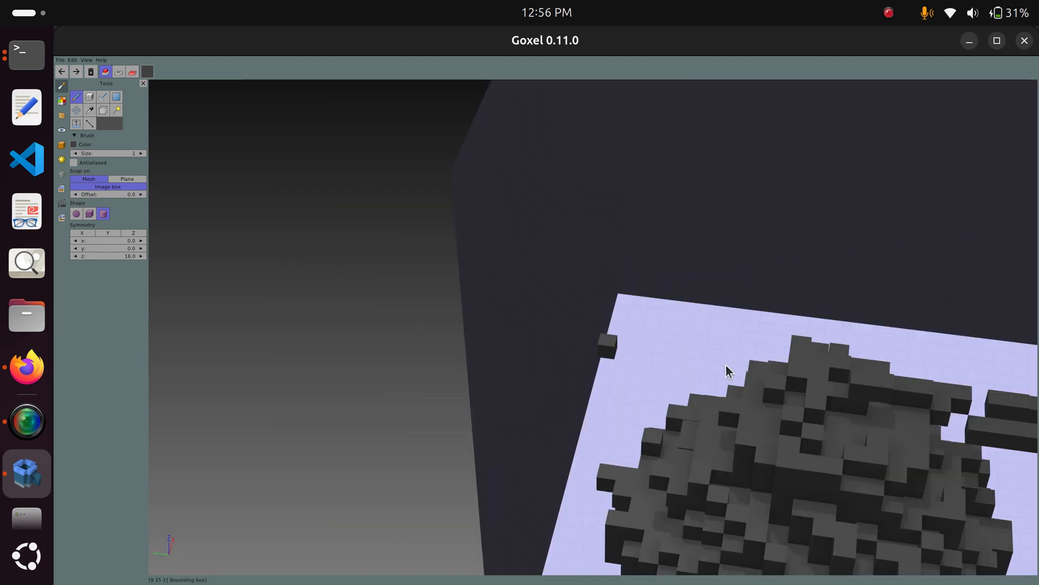
{"action": "scroll", "coordinate": [797, 314], "scroll_direction": "down", "scroll_amount": 5}
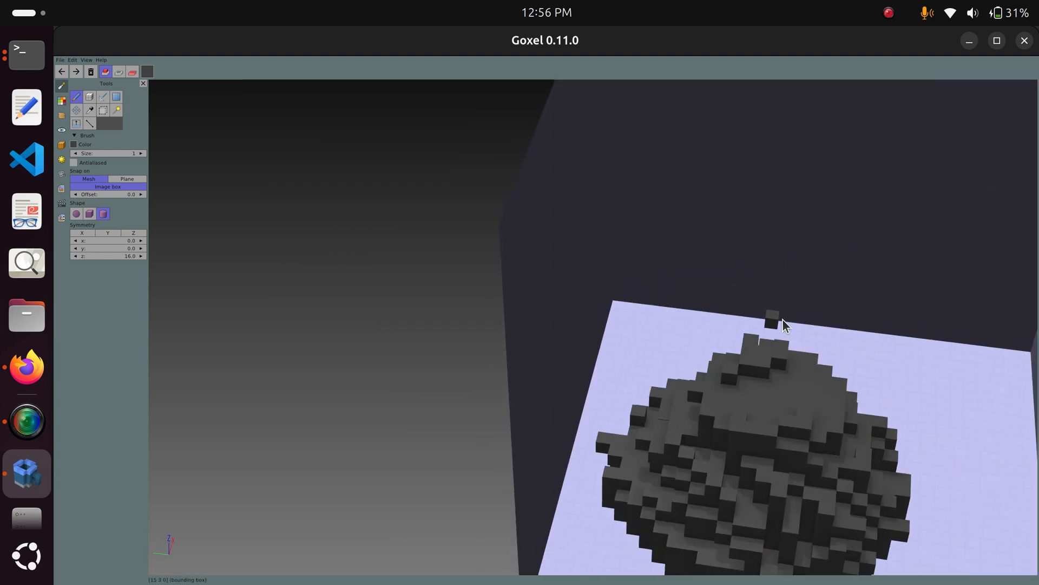
{"action": "middle_click_drag", "start_coordinate": [750, 306], "coordinate": [594, 297]}
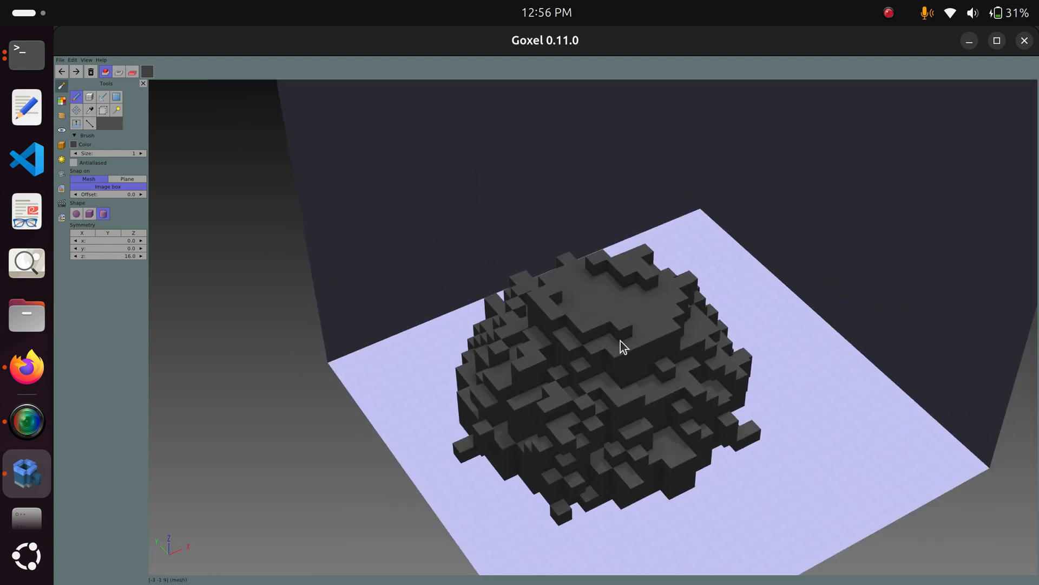
{"action": "middle_click_drag", "start_coordinate": [763, 291], "coordinate": [585, 353]}
{"action": "middle_click_drag", "start_coordinate": [829, 255], "coordinate": [548, 345]}
{"action": "mouse_move", "coordinate": [758, 216]}
{"action": "middle_mouse_down"}
{"action": "mouse_move", "coordinate": [652, 161]}
{"action": "mouse_move", "coordinate": [636, 187]}
{"action": "middle_mouse_up"}
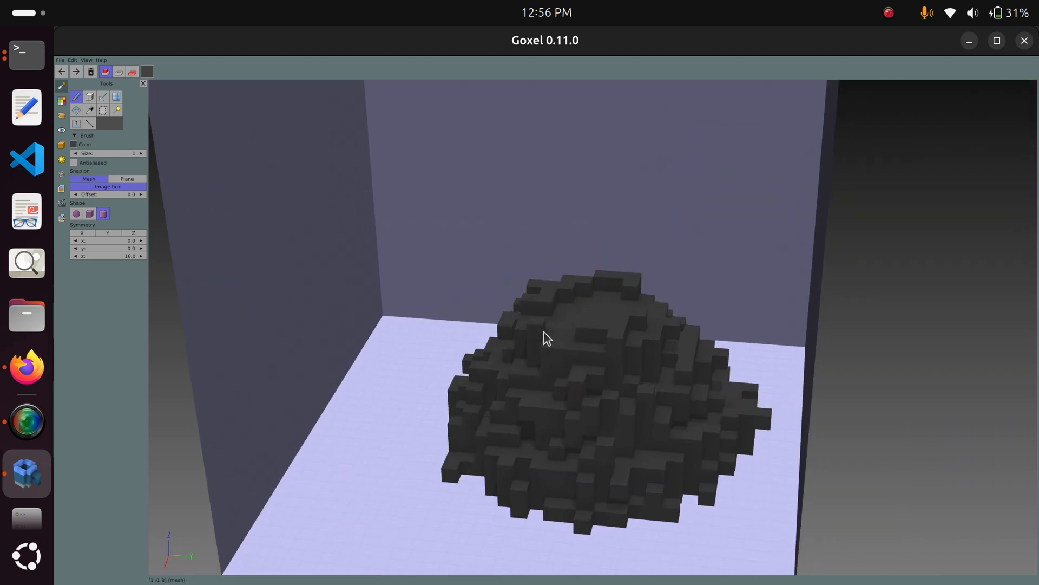
{"action": "mouse_move", "coordinate": [734, 227]}
{"action": "middle_mouse_down"}
{"action": "mouse_move", "coordinate": [633, 216]}
{"action": "mouse_move", "coordinate": [756, 237]}
{"action": "mouse_move", "coordinate": [673, 262]}
{"action": "middle_mouse_up"}
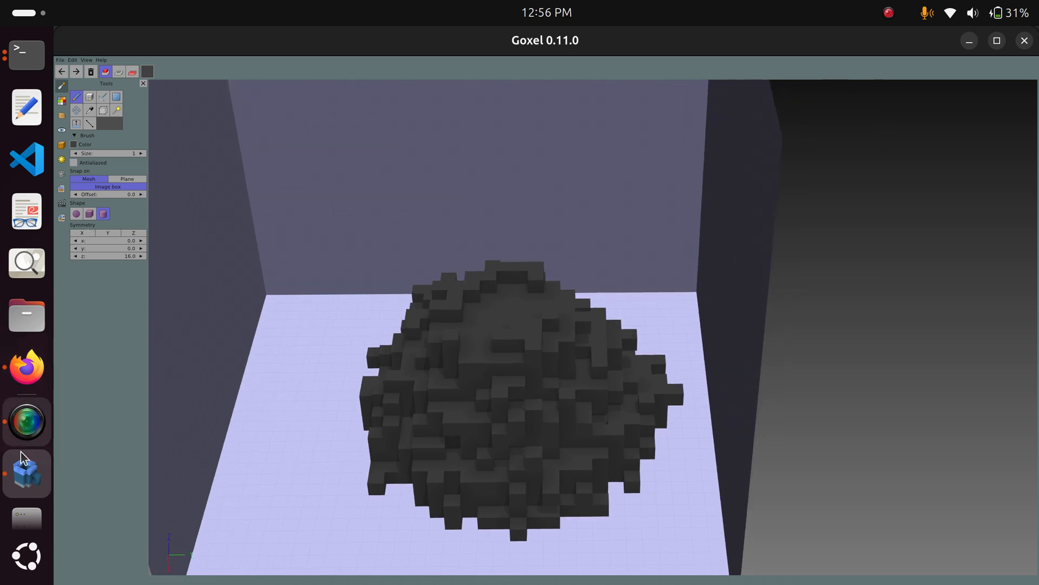
Consult the Excalibur reference image in Firefox, return to Goxel, and pick a light gray from the Gray palette
{"action": "left_click", "coordinate": [28, 386]}
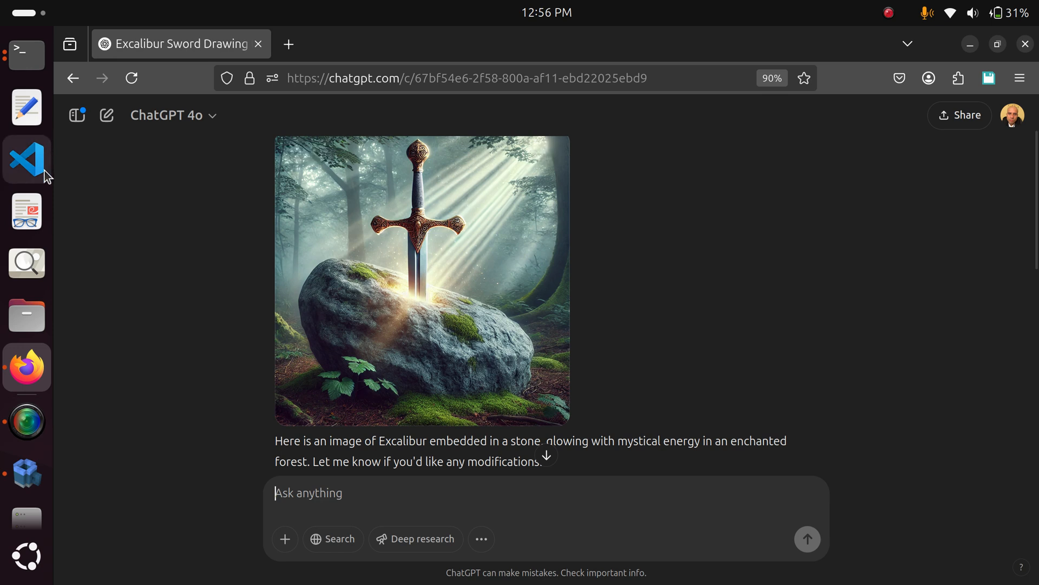
{"action": "left_click", "coordinate": [27, 466]}
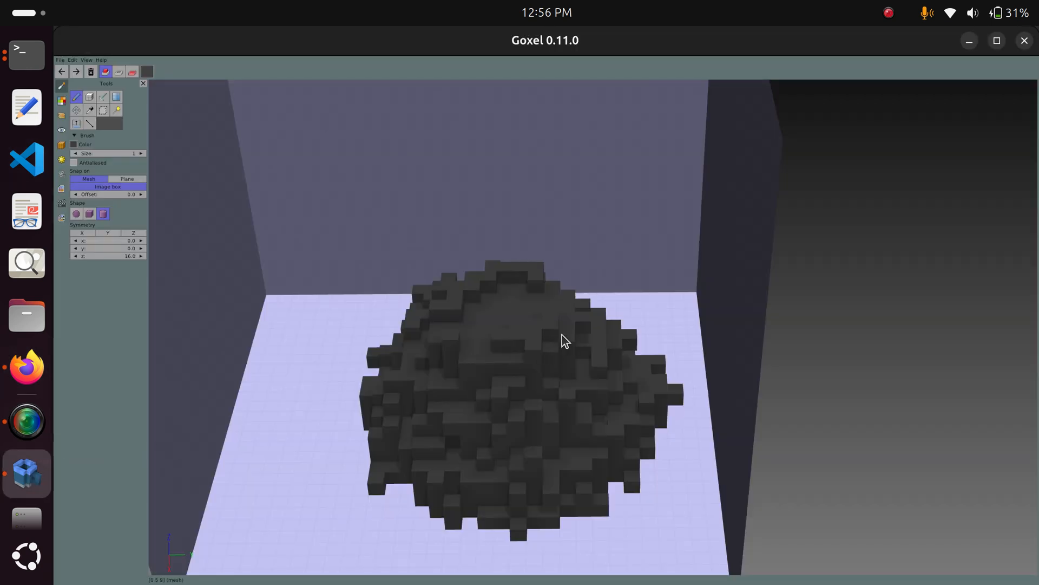
{"action": "right_click_drag", "start_coordinate": [562, 339], "coordinate": [200, 236]}
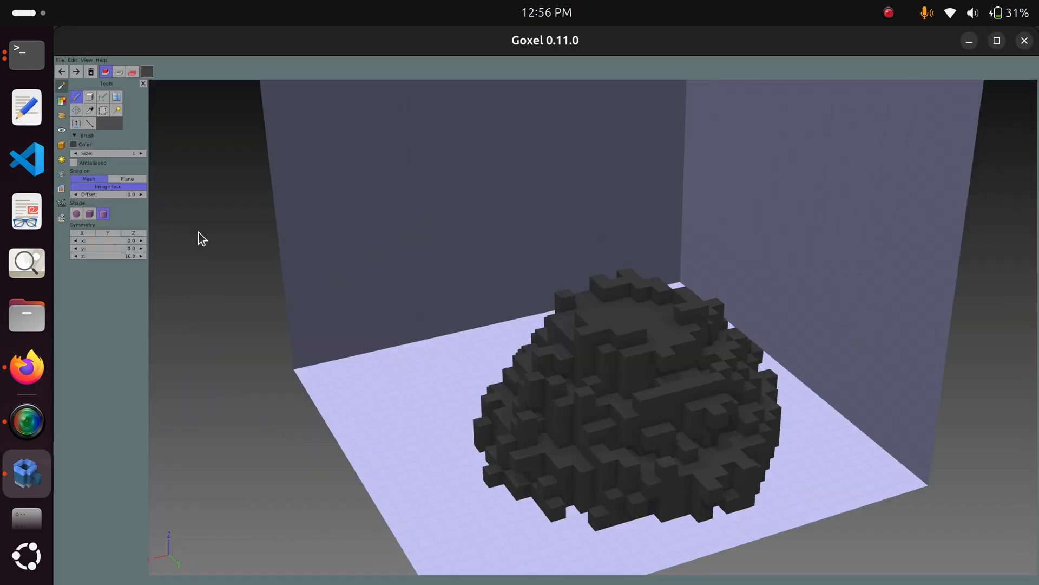
{"action": "left_click", "coordinate": [62, 101]}
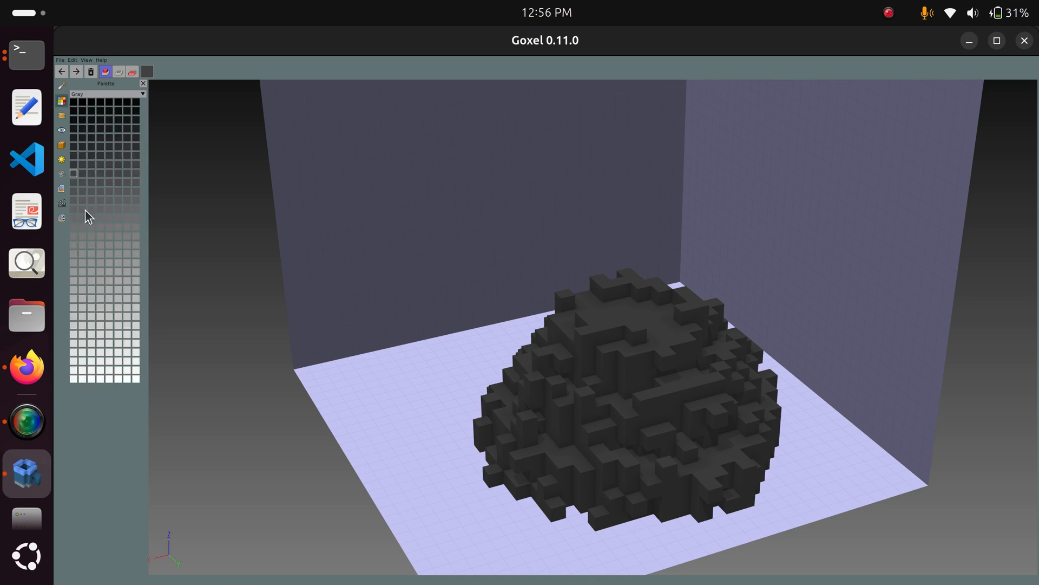
{"action": "left_click", "coordinate": [74, 271]}
{"action": "left_click", "coordinate": [74, 298]}
{"action": "left_click", "coordinate": [626, 300]}
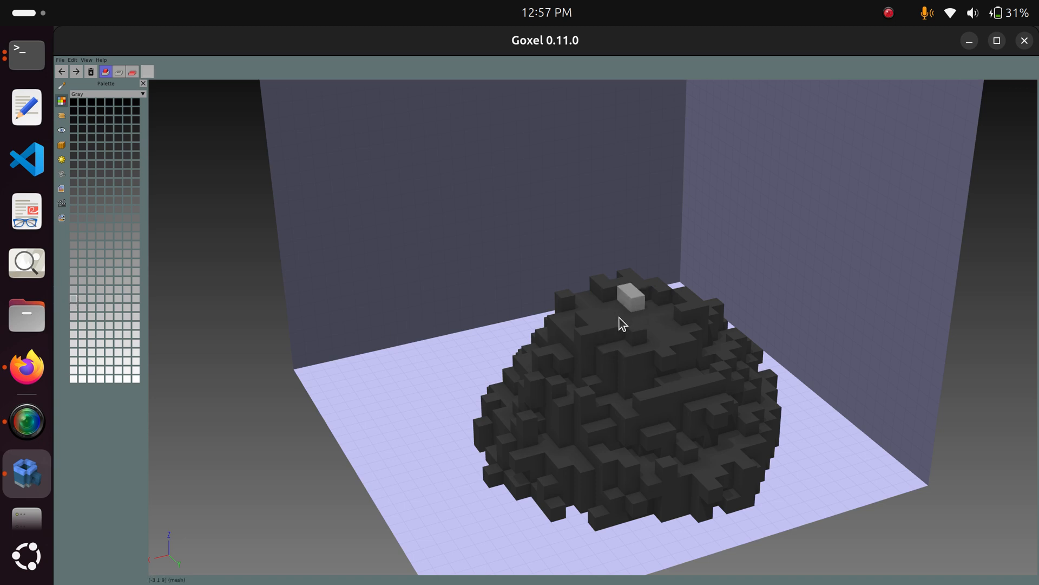
{"action": "middle_click_drag", "start_coordinate": [619, 318], "coordinate": [554, 333]}
{"action": "key", "text": "ctrl+z"}
Brush a small patch of light gray voxels on the stone's flat summit, and undo the last stroke
{"action": "middle_click_drag", "start_coordinate": [771, 265], "coordinate": [654, 343]}
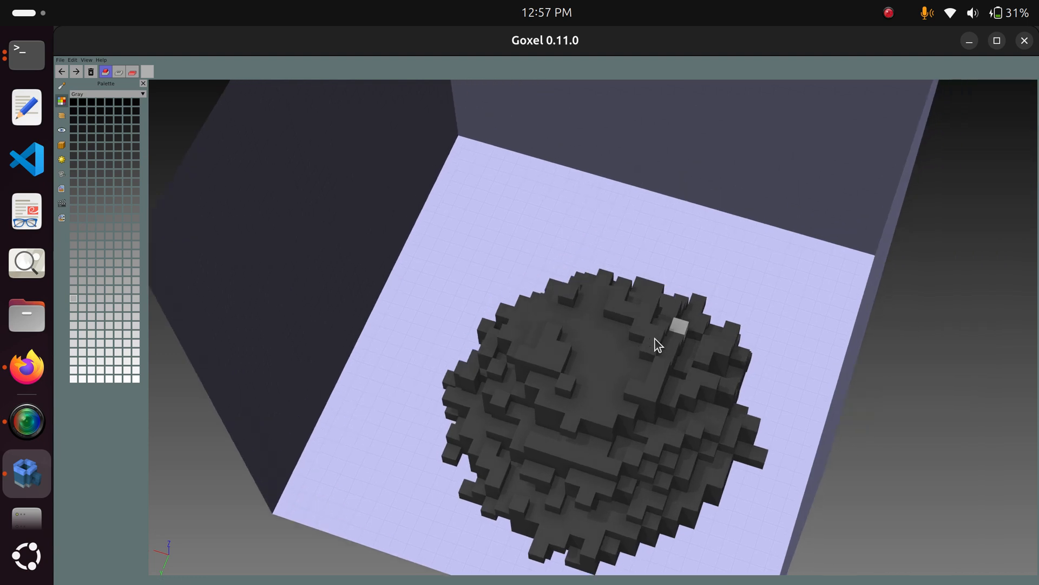
{"action": "scroll", "coordinate": [584, 366], "scroll_direction": "up", "scroll_amount": 5}
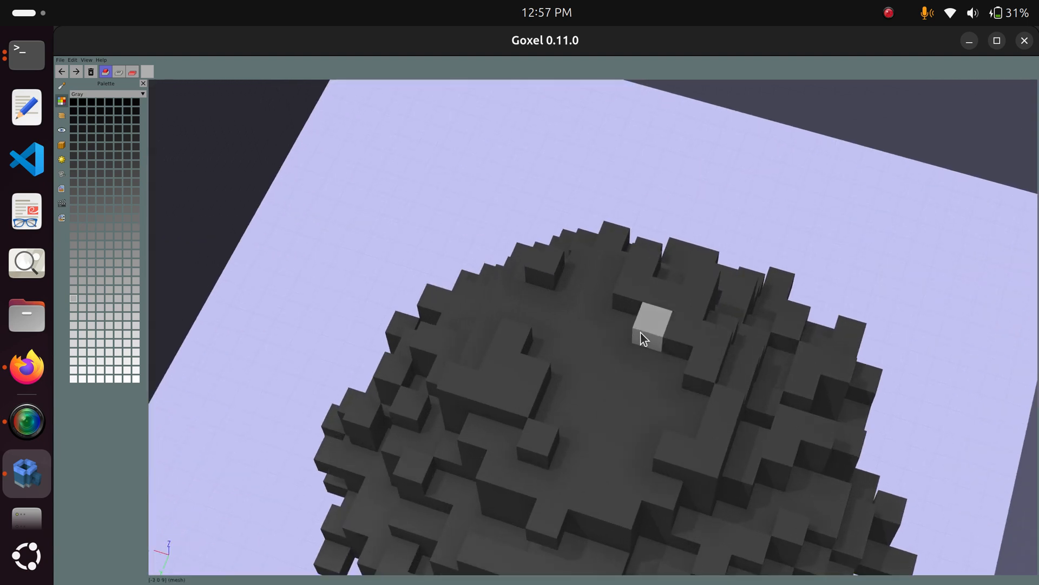
{"action": "mouse_move", "coordinate": [642, 330]}
{"action": "left_mouse_down"}
{"action": "mouse_move", "coordinate": [618, 343]}
{"action": "mouse_move", "coordinate": [620, 378]}
{"action": "mouse_move", "coordinate": [630, 372]}
{"action": "mouse_move", "coordinate": [617, 371]}
{"action": "left_mouse_up"}
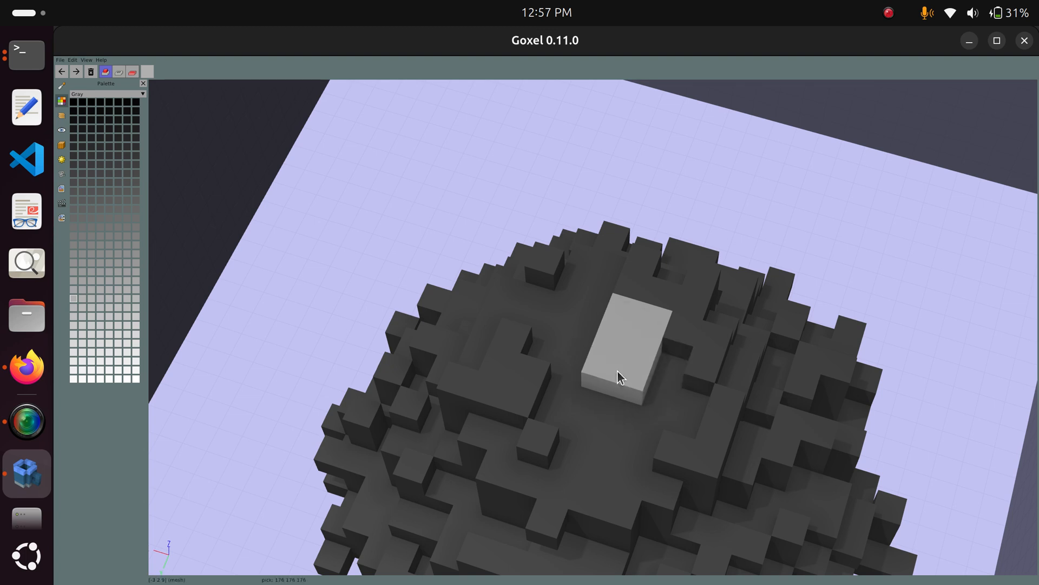
{"action": "key", "text": "ctrl+z"}
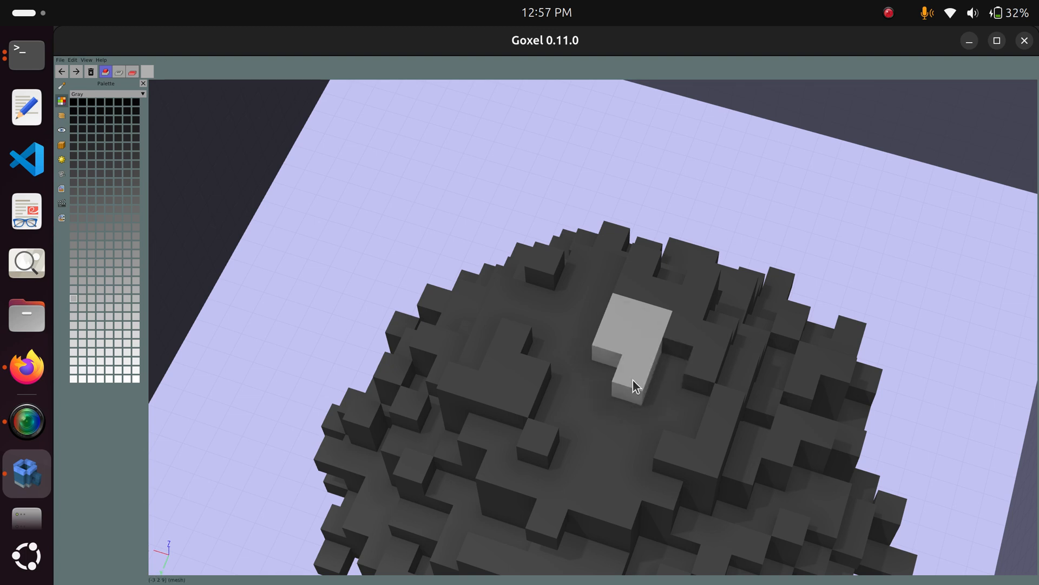
Try stacking a second layer of light gray voxels on the patch at the stone's summit
{"action": "mouse_move", "coordinate": [662, 326]}
{"action": "middle_mouse_down"}
{"action": "mouse_move", "coordinate": [608, 344]}
{"action": "mouse_move", "coordinate": [385, 311]}
{"action": "mouse_move", "coordinate": [516, 310]}
{"action": "middle_mouse_up"}
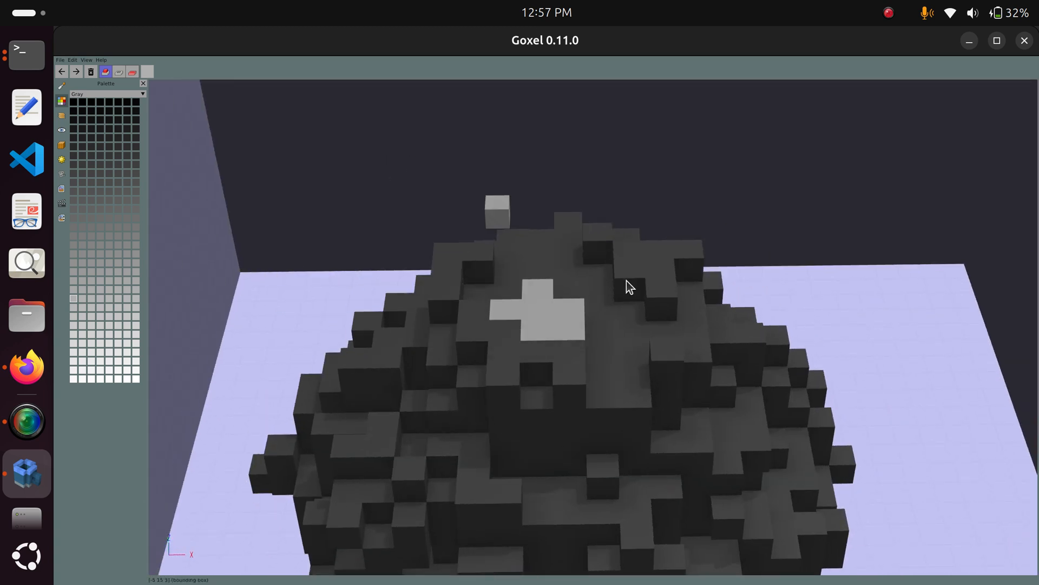
{"action": "middle_click_drag", "start_coordinate": [626, 280], "coordinate": [482, 284]}
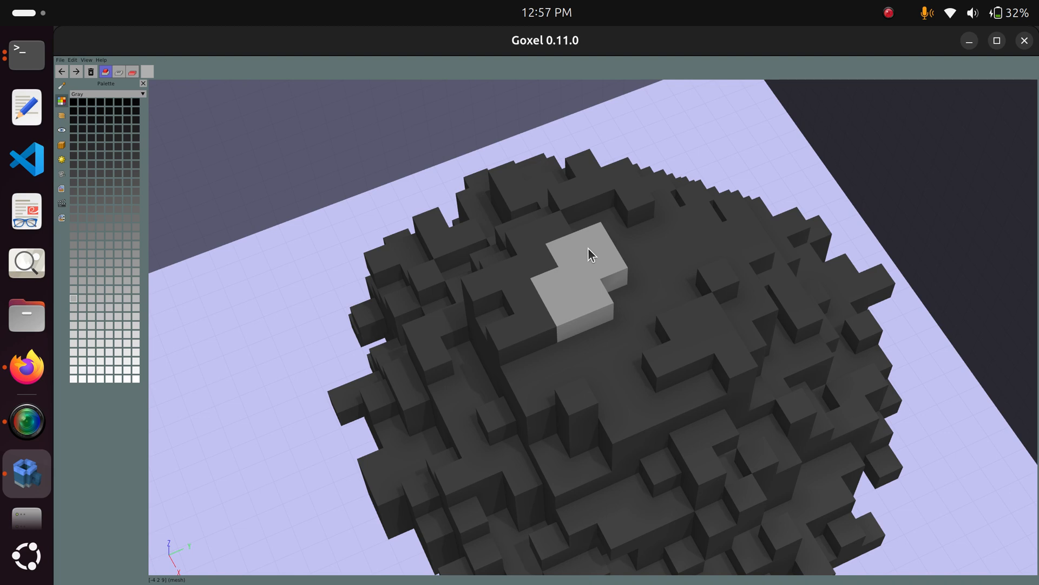
{"action": "middle_click_drag", "start_coordinate": [677, 327], "coordinate": [523, 335]}
{"action": "middle_click_drag", "start_coordinate": [758, 317], "coordinate": [631, 294]}
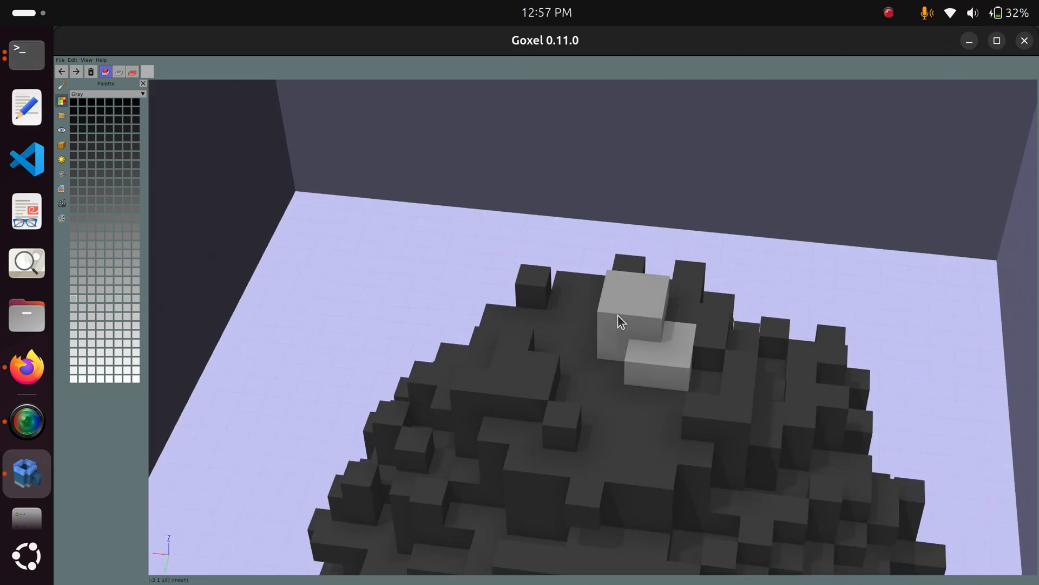
{"action": "left_click", "coordinate": [658, 356]}
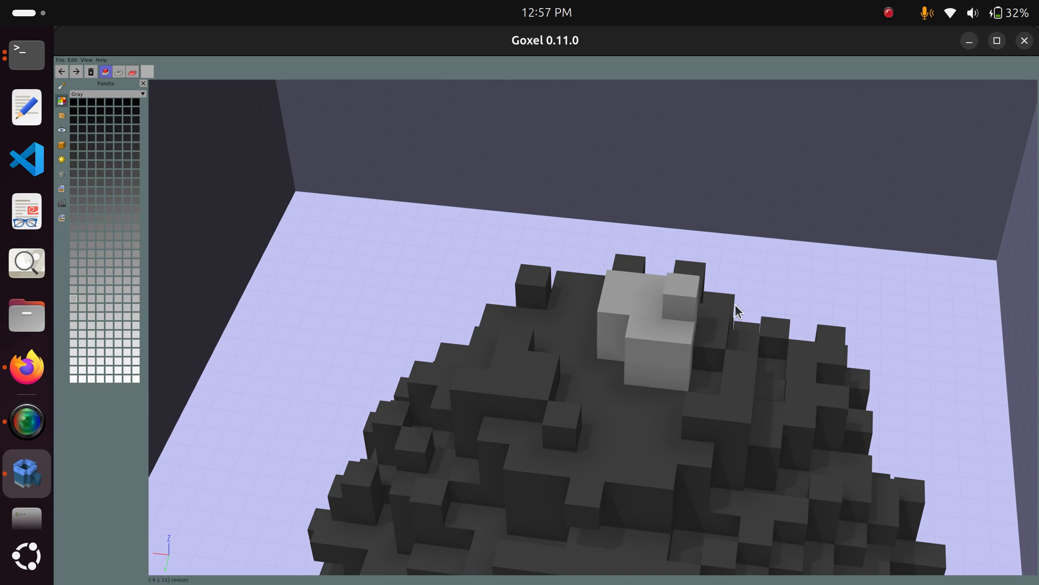
{"action": "middle_click_drag", "start_coordinate": [735, 304], "coordinate": [687, 352]}
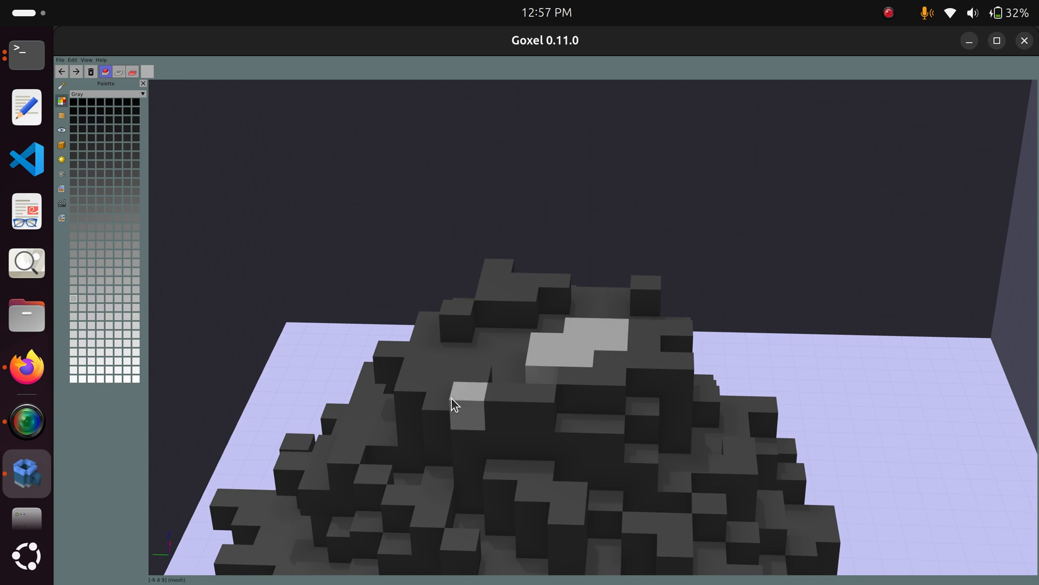
{"action": "middle_click_drag", "start_coordinate": [453, 360], "coordinate": [571, 354]}
{"action": "scroll", "coordinate": [572, 359], "scroll_direction": "down", "scroll_amount": 6}
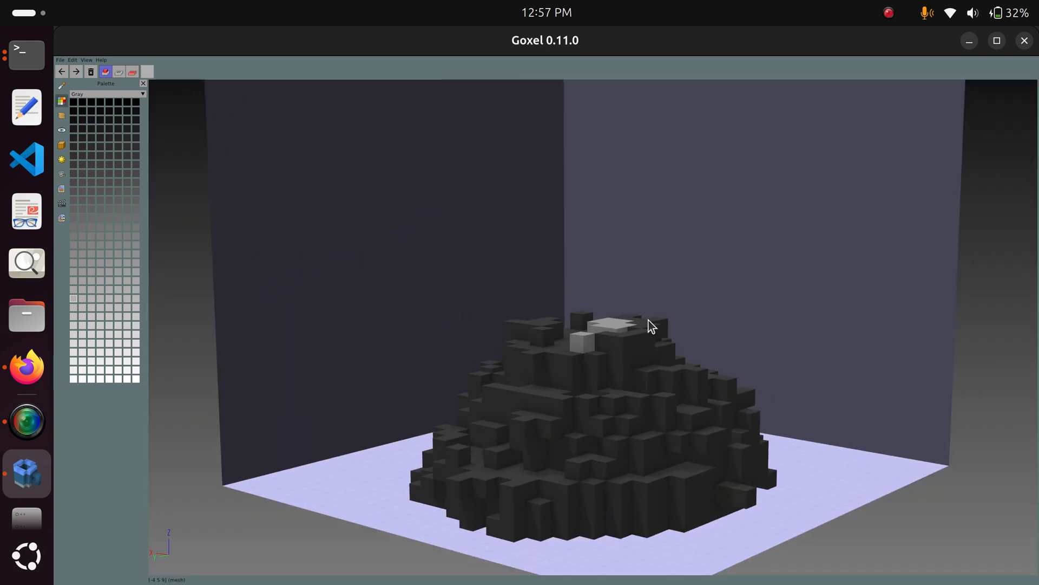
Add a new layer to the image for the sword, separate from the stone's layer
{"action": "right_click_drag", "start_coordinate": [757, 291], "coordinate": [632, 378]}
{"action": "middle_click_drag", "start_coordinate": [632, 378], "coordinate": [538, 380]}
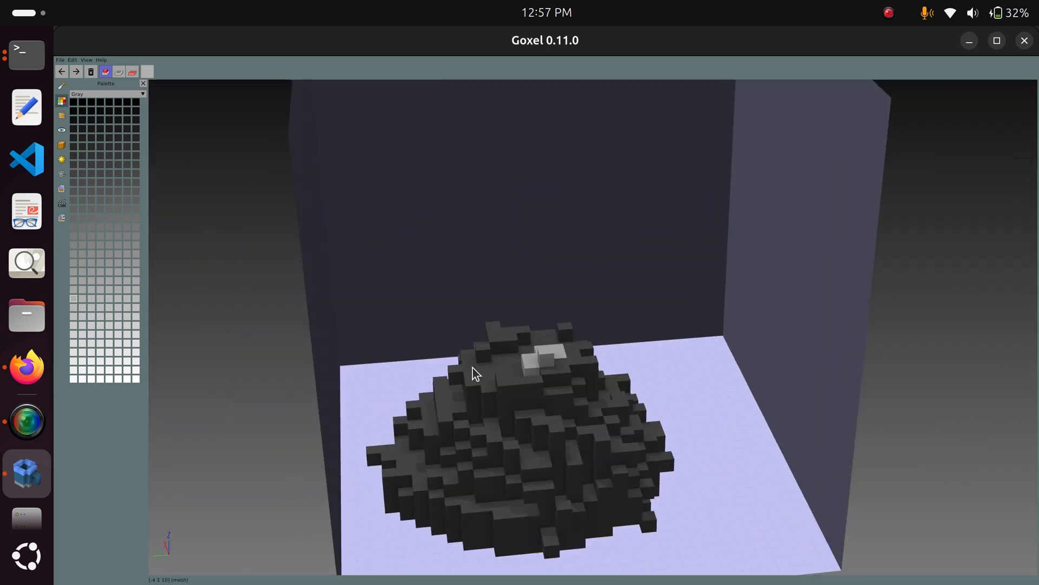
{"action": "left_click", "coordinate": [61, 117]}
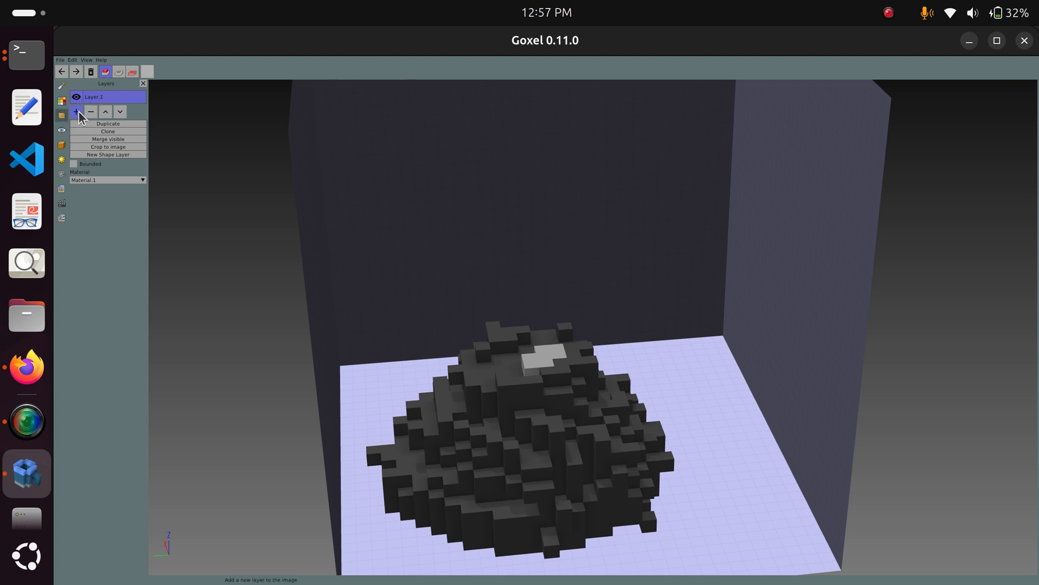
{"action": "left_click", "coordinate": [77, 112]}
Select Layer 1 and toggle its visibility off and on to check which voxels it holds
{"action": "left_click", "coordinate": [110, 113]}
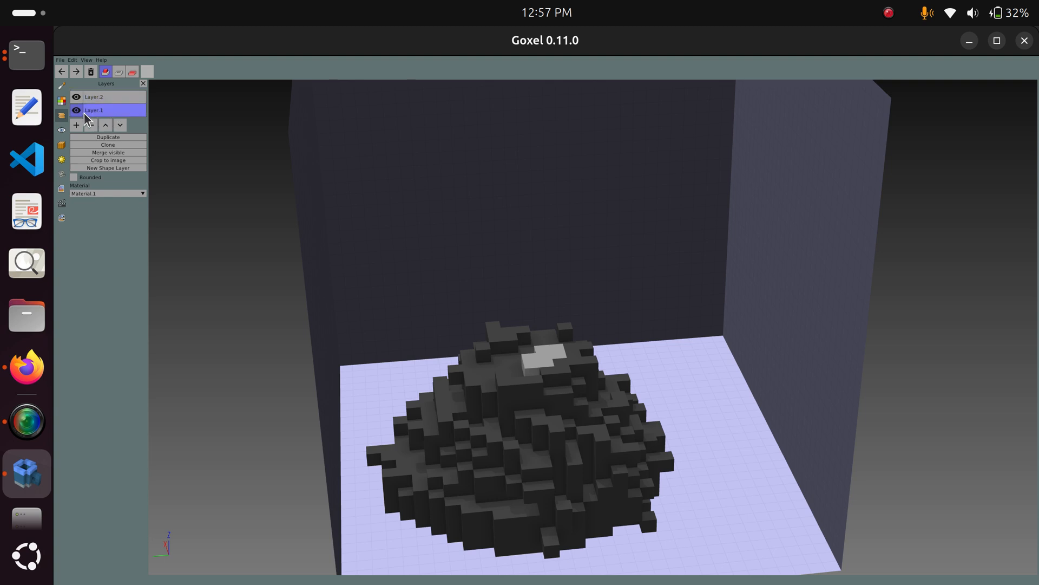
{"action": "left_click", "coordinate": [76, 111]}
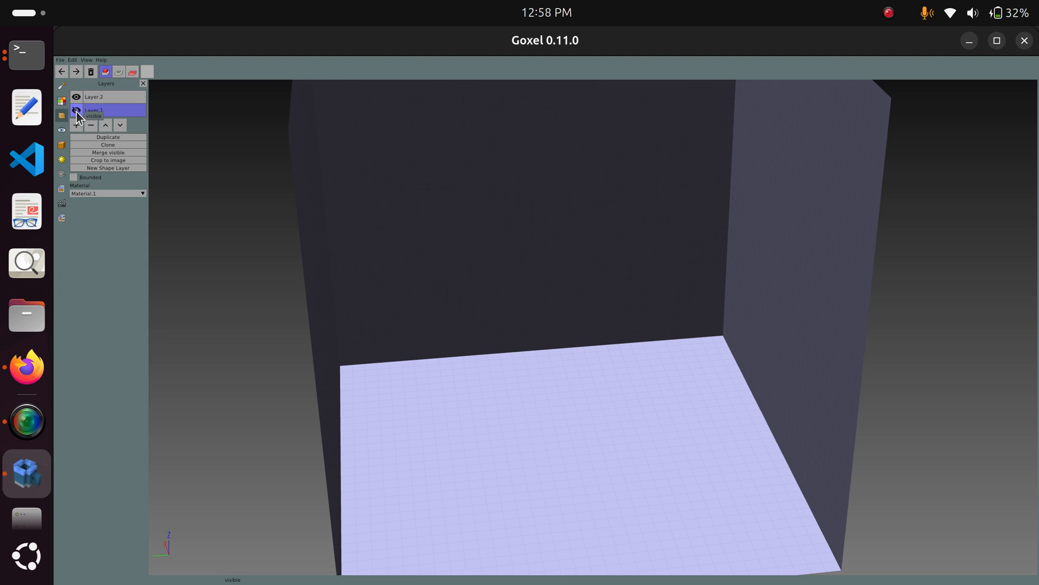
{"action": "left_click", "coordinate": [77, 112]}
{"action": "left_click", "coordinate": [77, 111]}
{"action": "left_click", "coordinate": [77, 112]}
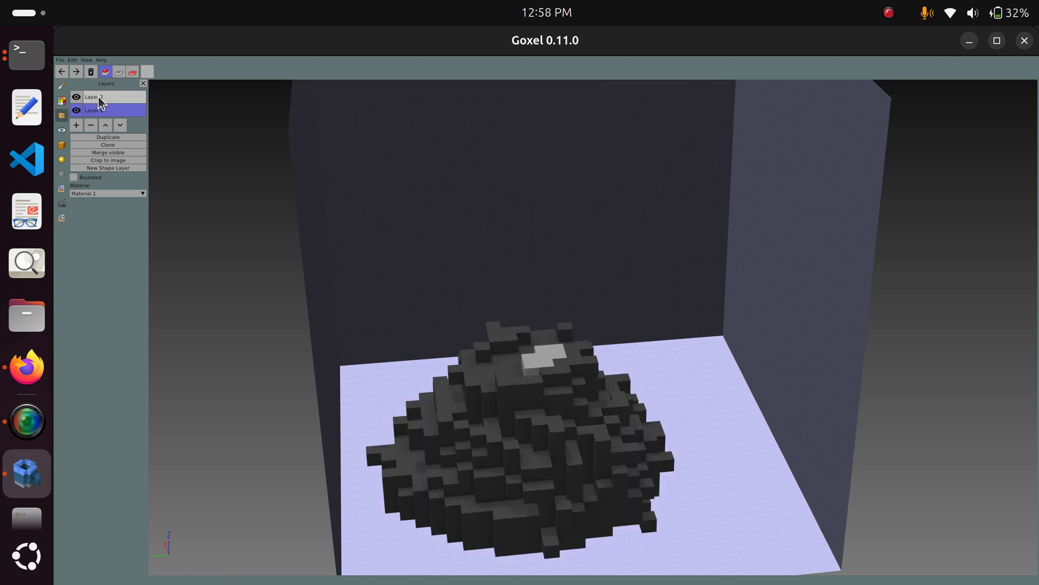
On Layer 2, brush a second level of light gray voxels over the patch at the stone's summit
{"action": "left_click", "coordinate": [98, 96]}
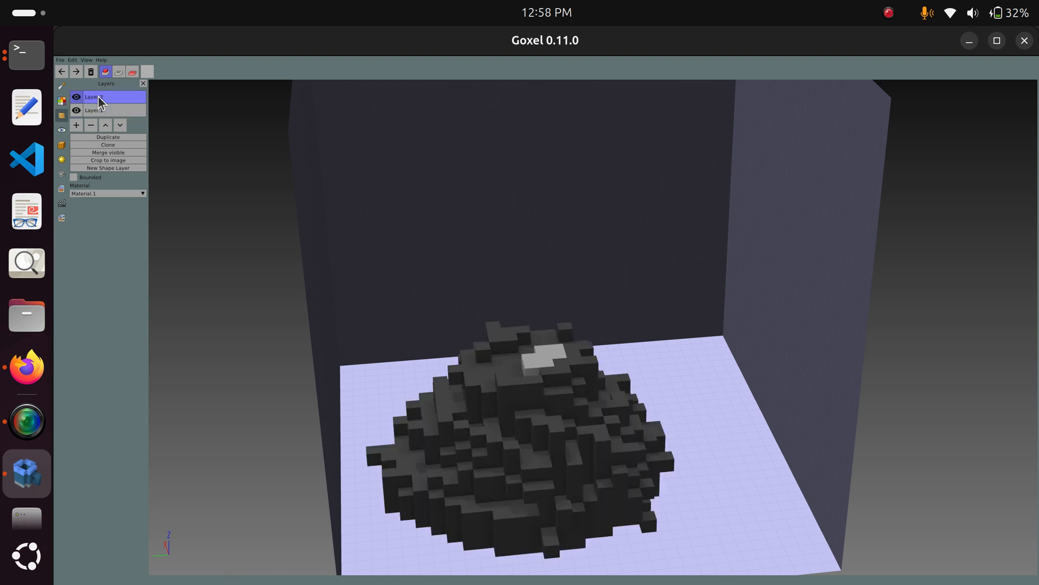
{"action": "left_click_drag", "start_coordinate": [556, 346], "coordinate": [548, 349]}
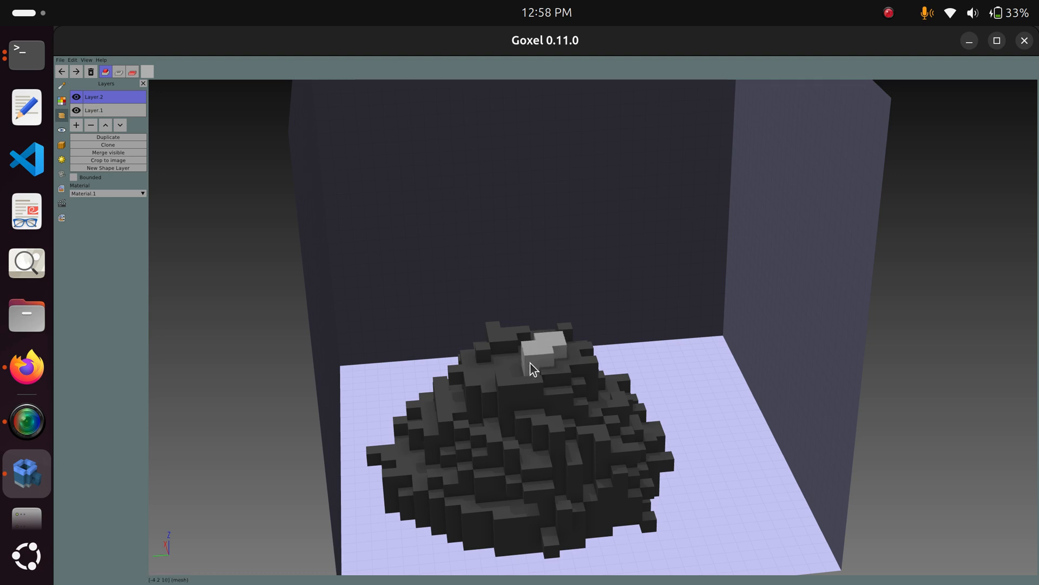
Inspect the light gray voxels with the stone's layer hidden, toggle Layer 2 as well, and show both layers again
{"action": "left_click", "coordinate": [77, 111]}
{"action": "middle_click_drag", "start_coordinate": [487, 255], "coordinate": [502, 372]}
{"action": "scroll", "coordinate": [501, 372], "scroll_direction": "up", "scroll_amount": 3}
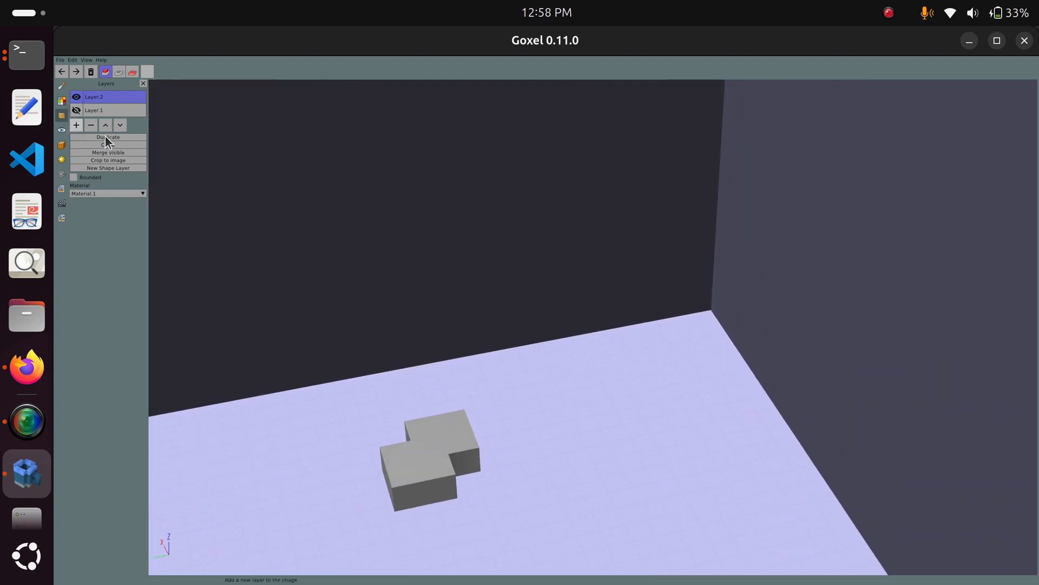
{"action": "middle_click_drag", "start_coordinate": [438, 299], "coordinate": [486, 312]}
{"action": "right_click_drag", "start_coordinate": [486, 312], "coordinate": [552, 212]}
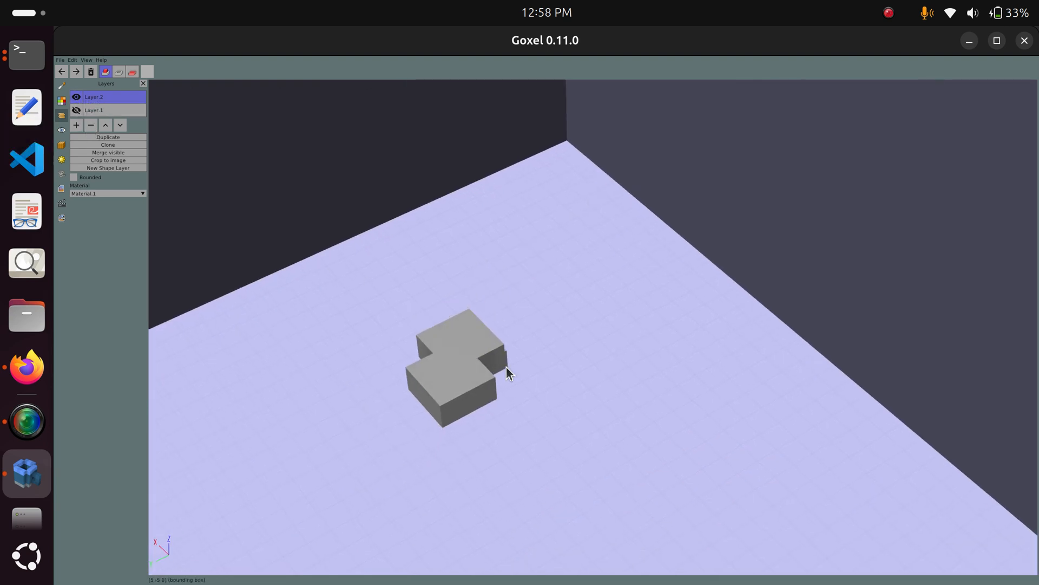
{"action": "middle_click_drag", "start_coordinate": [506, 366], "coordinate": [421, 350]}
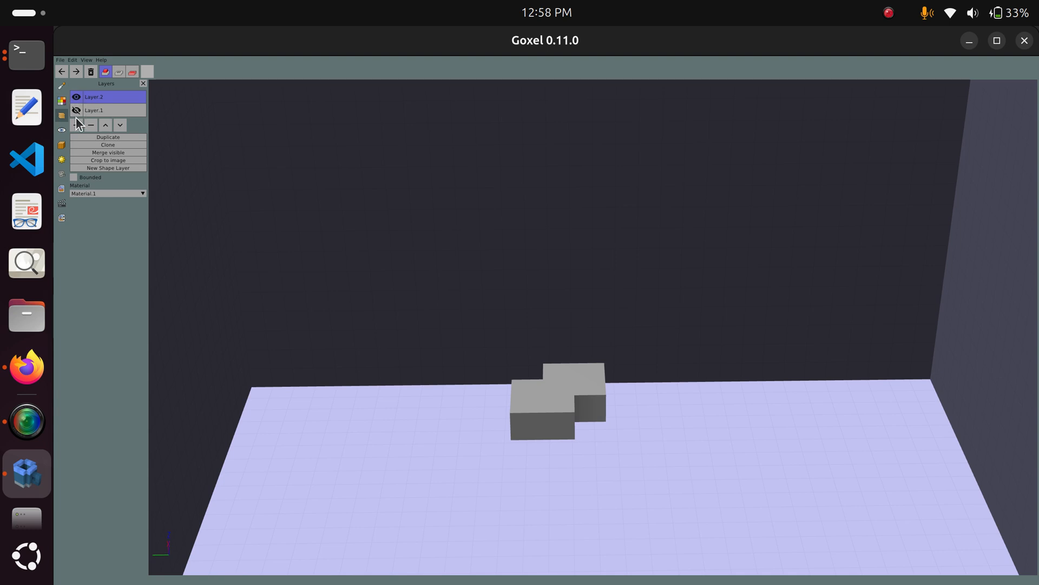
{"action": "left_click", "coordinate": [76, 97]}
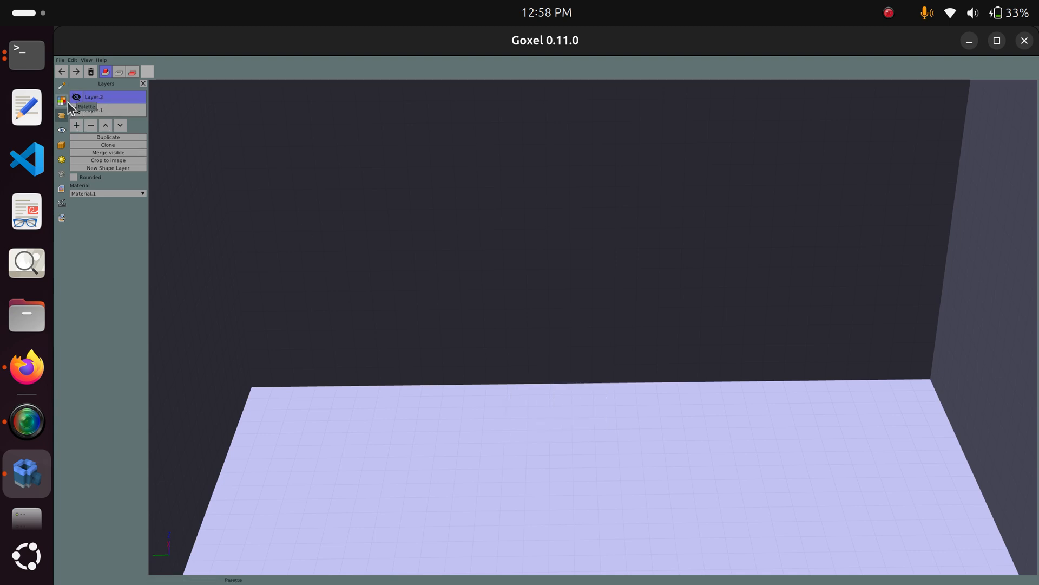
{"action": "left_click", "coordinate": [77, 97]}
{"action": "left_click", "coordinate": [76, 111]}
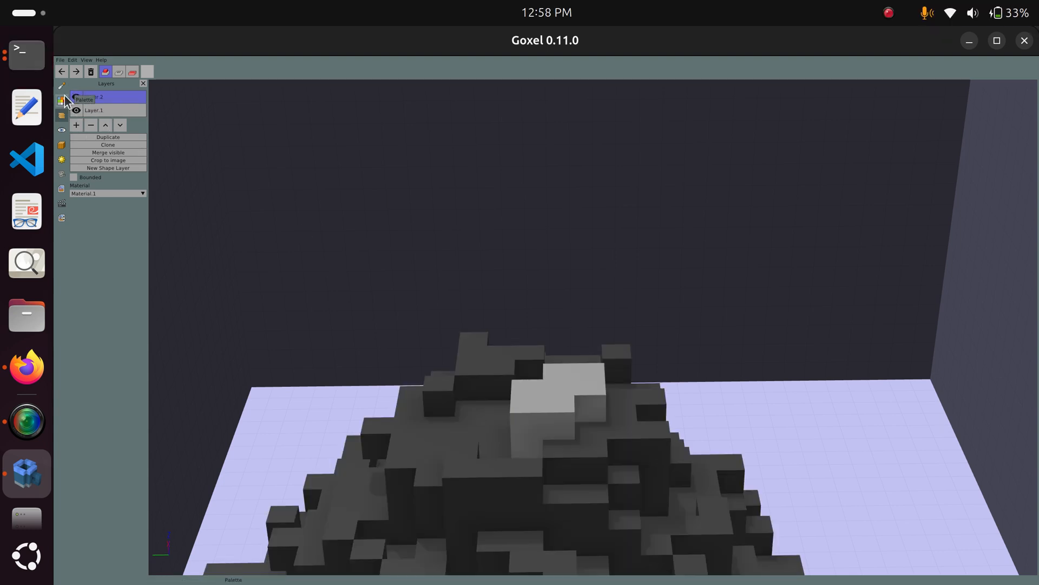
{"action": "left_click", "coordinate": [64, 87]}
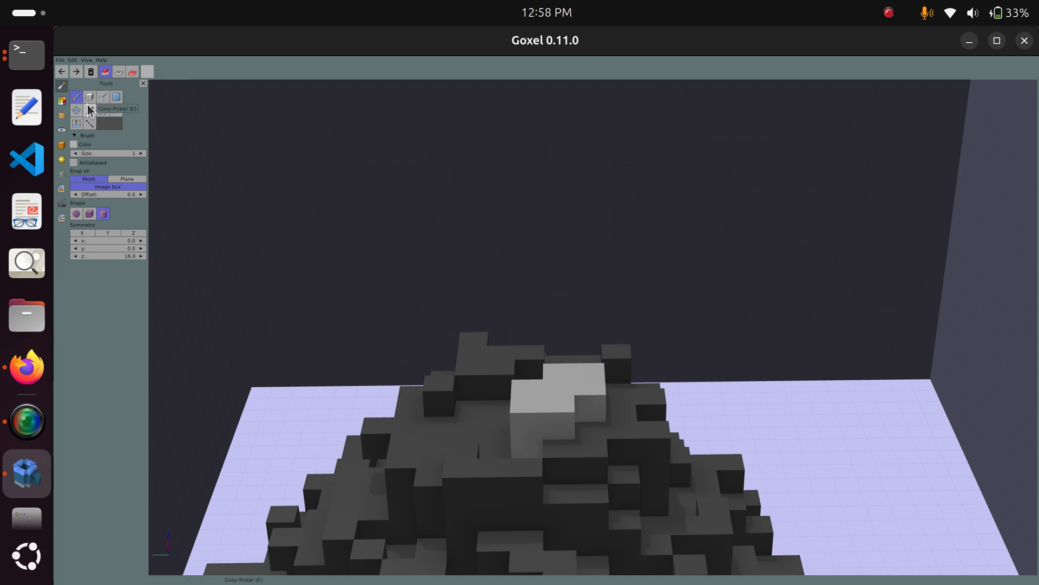
{"action": "left_click", "coordinate": [77, 124]}
{"action": "middle_click_drag", "start_coordinate": [527, 233], "coordinate": [649, 246]}
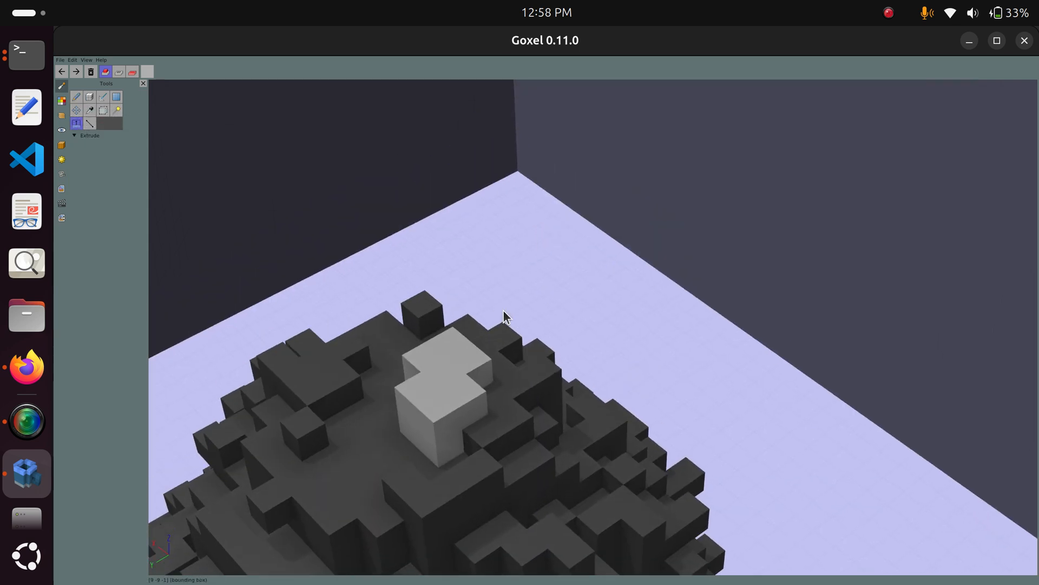
{"action": "scroll", "coordinate": [505, 300], "scroll_direction": "down", "scroll_amount": 3}
{"action": "scroll", "coordinate": [505, 299], "scroll_direction": "down", "scroll_amount": 2}
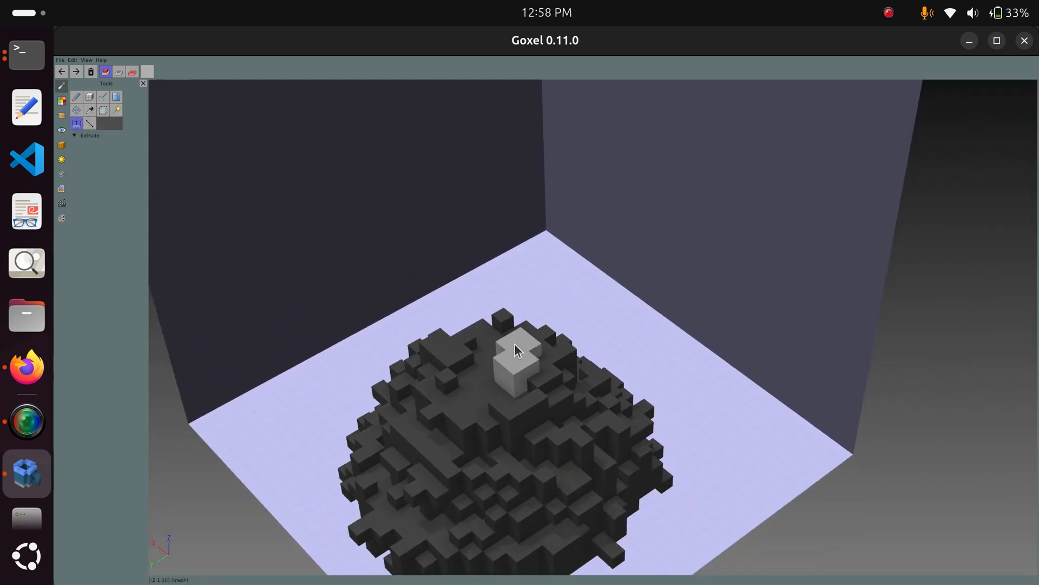
{"action": "left_click", "coordinate": [77, 97]}
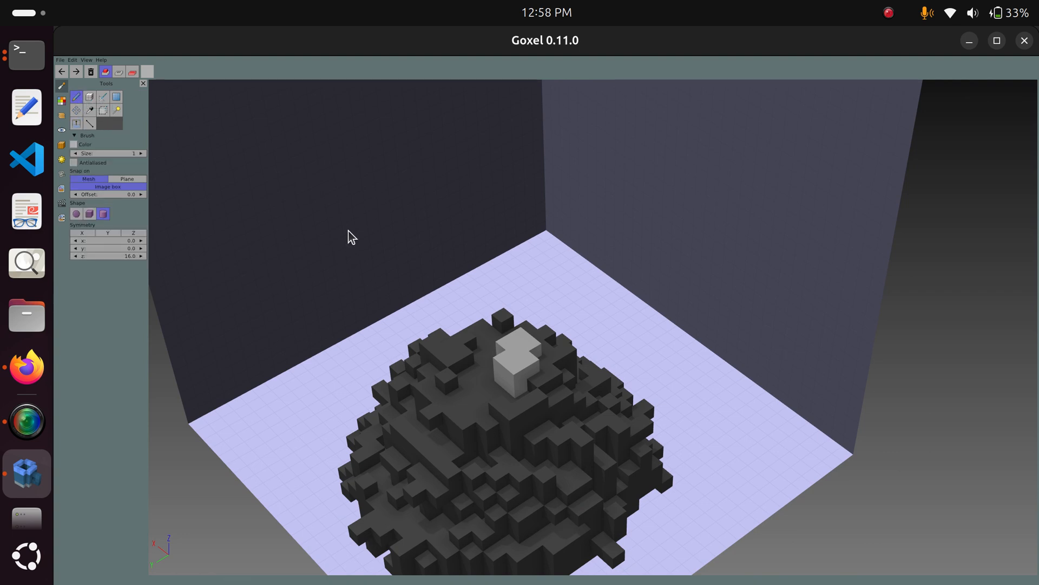
{"action": "left_click", "coordinate": [62, 100]}
{"action": "left_click", "coordinate": [61, 115]}
{"action": "left_click", "coordinate": [62, 86]}
Try extruding the light gray voxels at the stone's summit upward, and undo the extrusion
{"action": "left_click", "coordinate": [76, 124]}
{"action": "left_click_drag", "start_coordinate": [533, 346], "coordinate": [513, 260]}
{"action": "middle_click_drag", "start_coordinate": [596, 320], "coordinate": [596, 370]}
{"action": "middle_click_drag", "start_coordinate": [525, 323], "coordinate": [728, 303]}
{"action": "key", "text": "ctrl+z"}
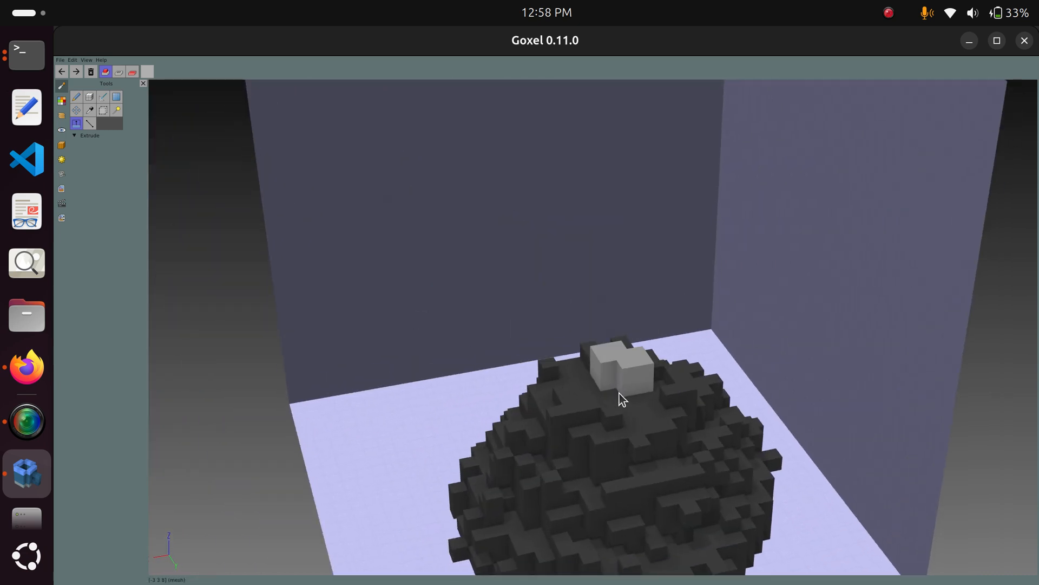
Fill the notched corners of the light gray block with voxels to make its top square
{"action": "left_click", "coordinate": [77, 99]}
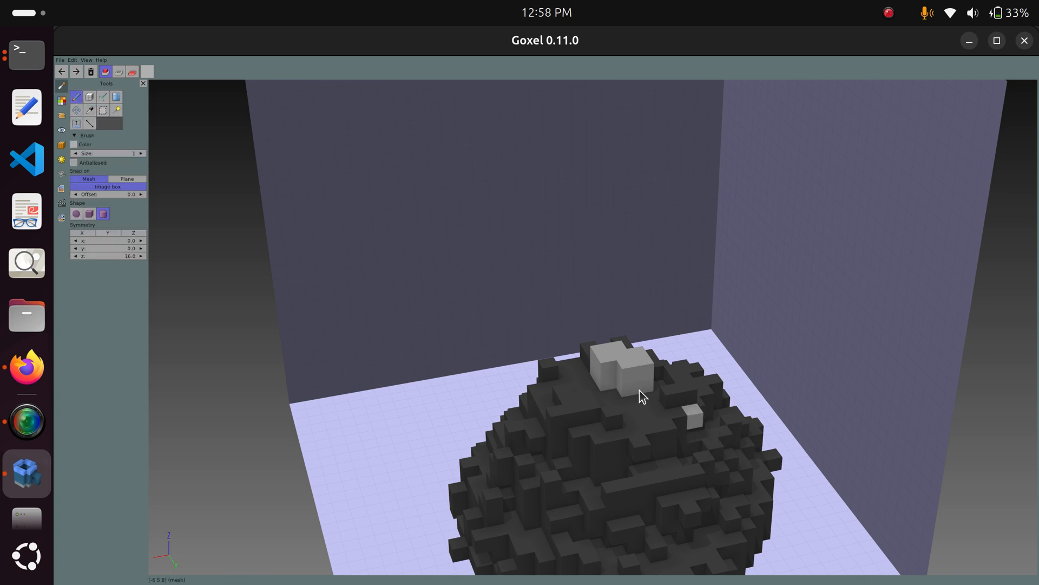
{"action": "left_click", "coordinate": [614, 364]}
{"action": "middle_click_drag", "start_coordinate": [723, 367], "coordinate": [482, 388]}
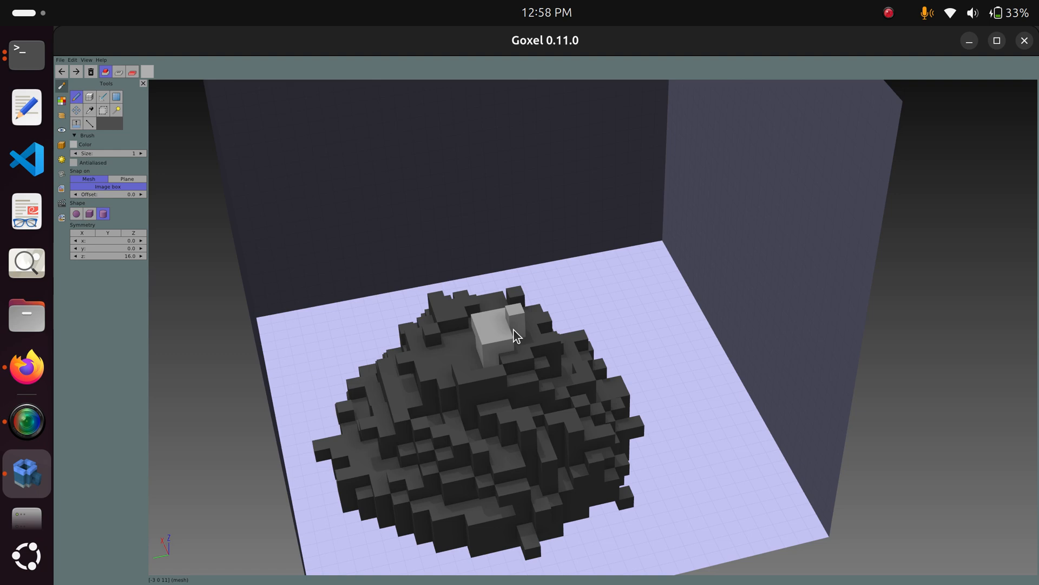
{"action": "middle_click_drag", "start_coordinate": [480, 327], "coordinate": [723, 298]}
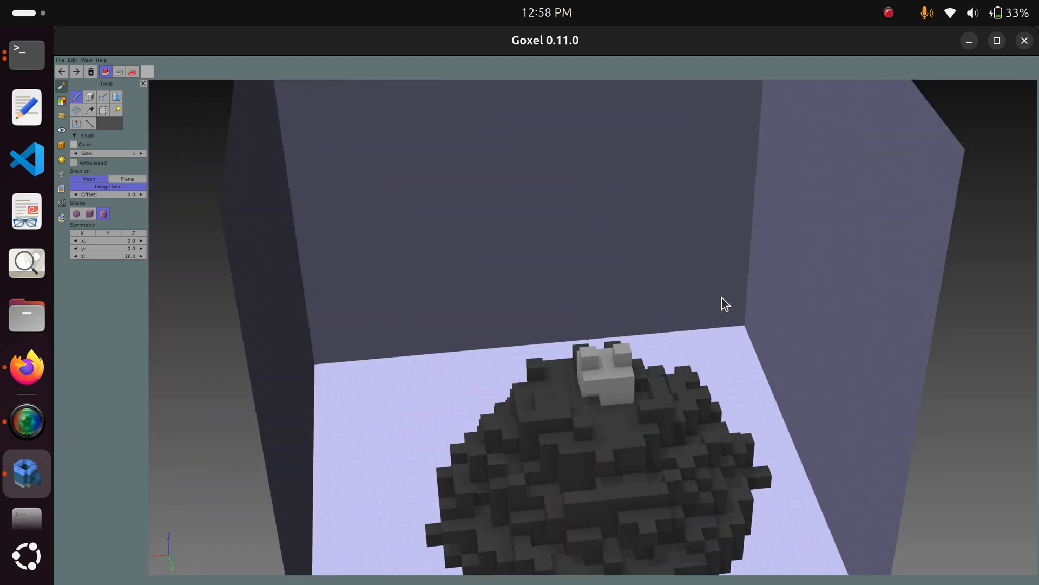
{"action": "left_click", "coordinate": [79, 128]}
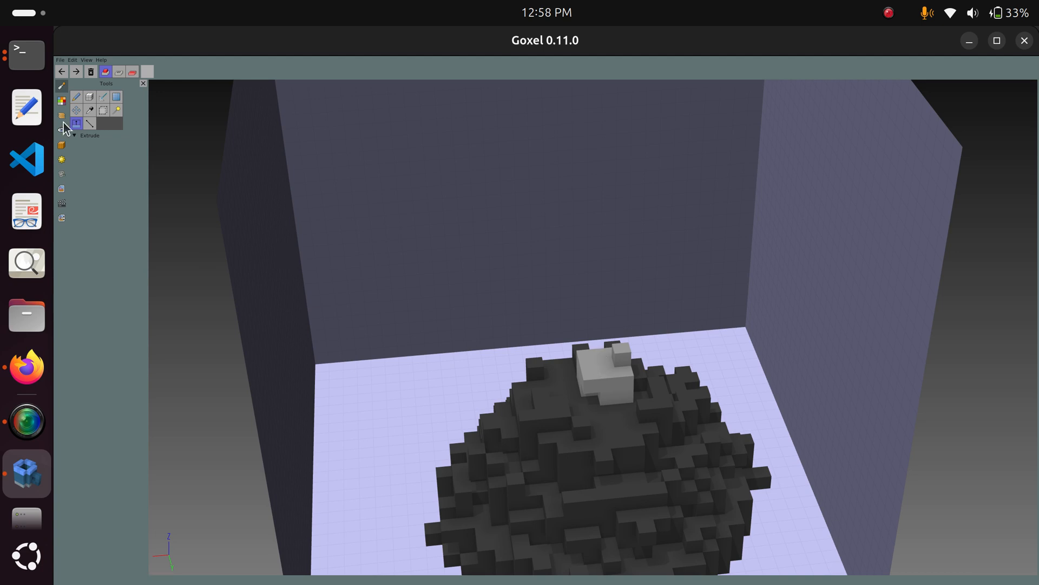
{"action": "left_click", "coordinate": [77, 111]}
{"action": "left_click", "coordinate": [77, 98]}
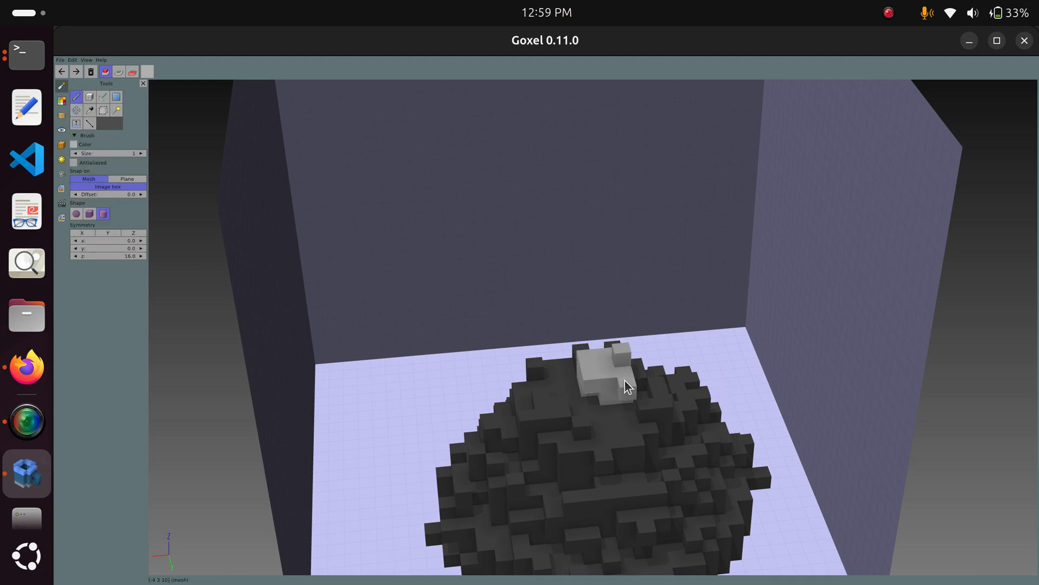
{"action": "middle_click_drag", "start_coordinate": [703, 392], "coordinate": [515, 423]}
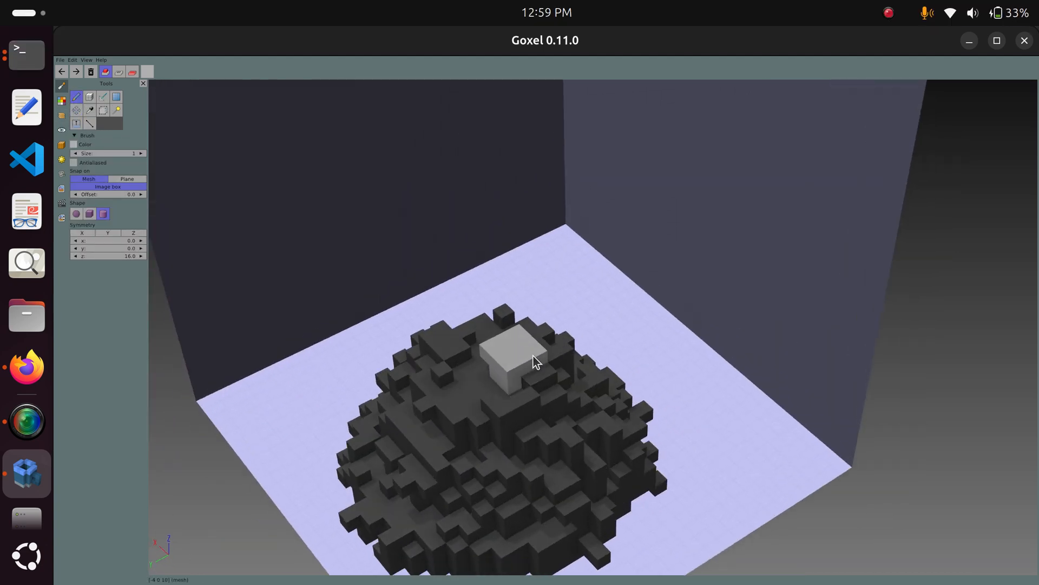
{"action": "key", "text": "e"}
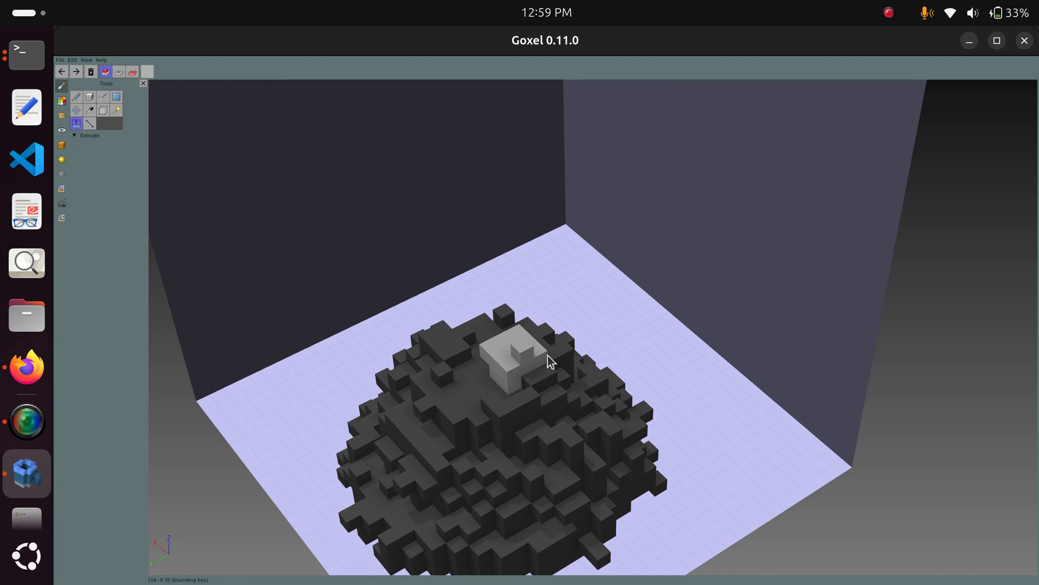
{"action": "middle_click_drag", "start_coordinate": [546, 367], "coordinate": [421, 364]}
{"action": "left_click", "coordinate": [78, 99]}
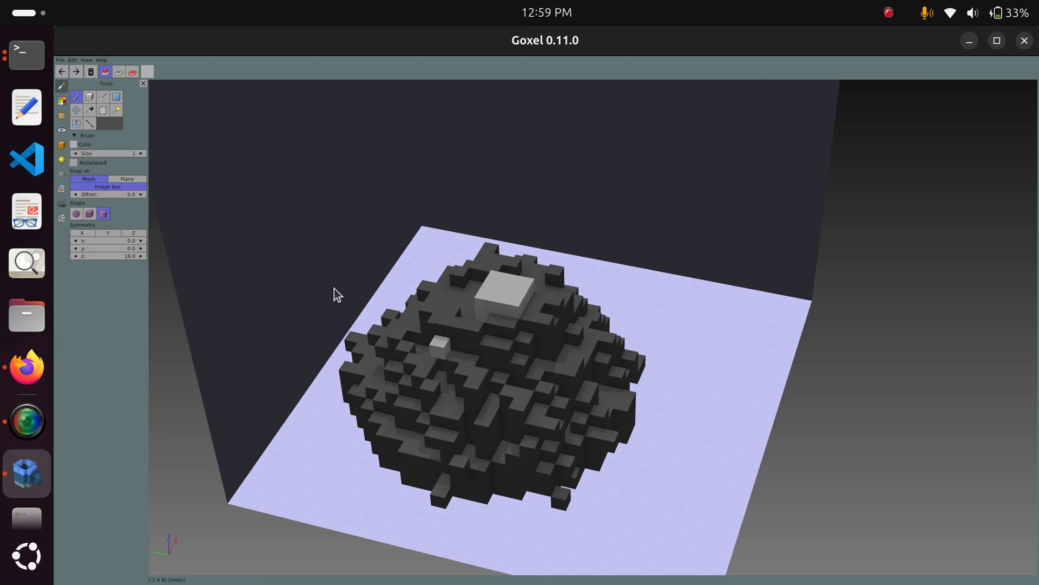
Extrude the squared light gray block upward into a tall column, and undo the extrusion along with the corner voxels
{"action": "key", "text": "e"}
{"action": "left_click_drag", "start_coordinate": [514, 294], "coordinate": [508, 161]}
{"action": "middle_click_drag", "start_coordinate": [508, 161], "coordinate": [703, 323]}
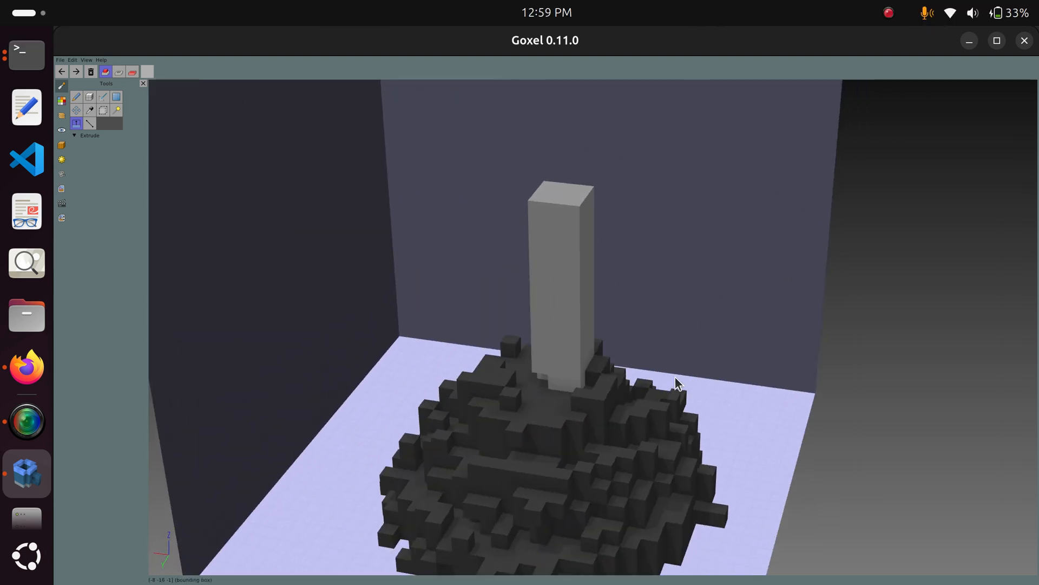
{"action": "middle_click_drag", "start_coordinate": [675, 377], "coordinate": [558, 270]}
{"action": "key", "text": "ctrl+z"}
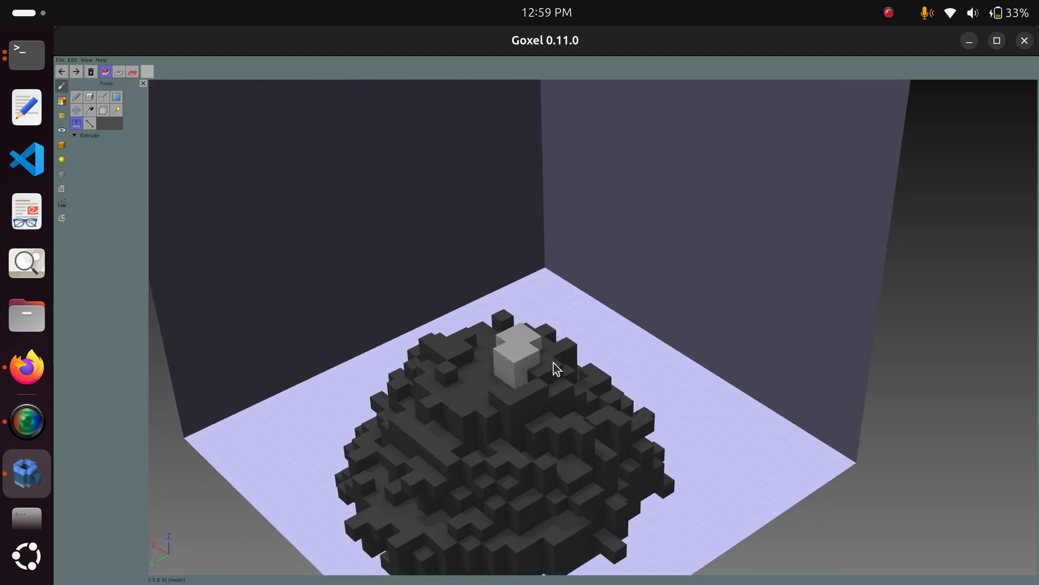
Extrude the notched light gray block upward into a tall blade, and lower its height slightly
{"action": "left_click_drag", "start_coordinate": [536, 338], "coordinate": [541, 208]}
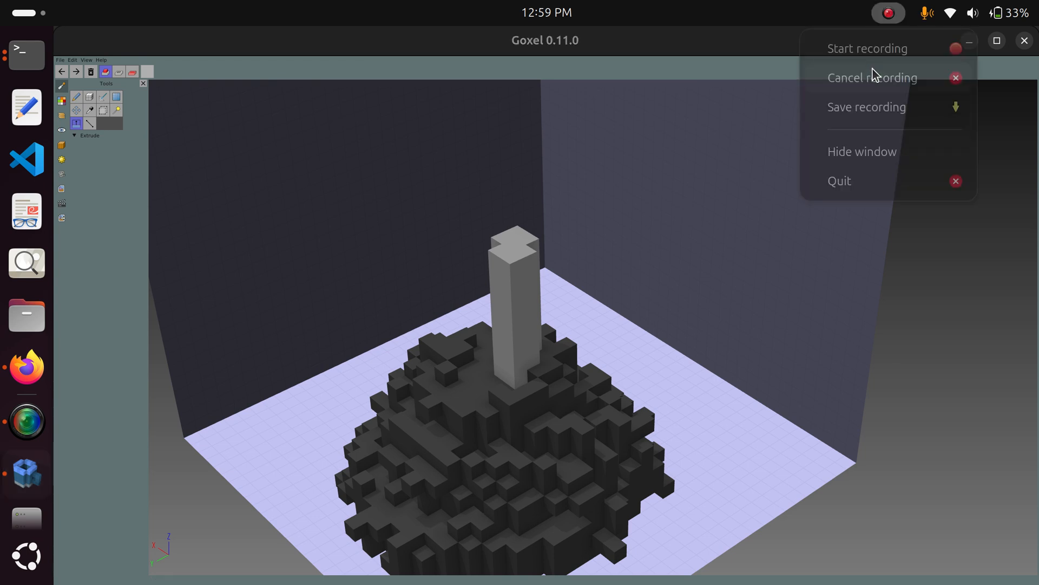
{"action": "left_click", "coordinate": [880, 52]}
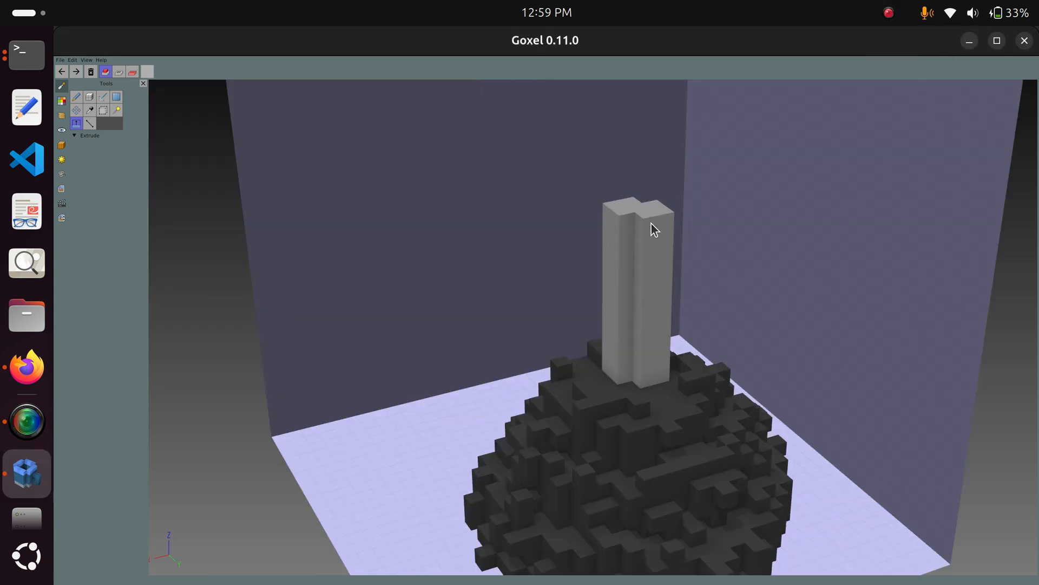
{"action": "left_click_drag", "start_coordinate": [651, 223], "coordinate": [649, 265]}
{"action": "middle_click_drag", "start_coordinate": [828, 227], "coordinate": [851, 205]}
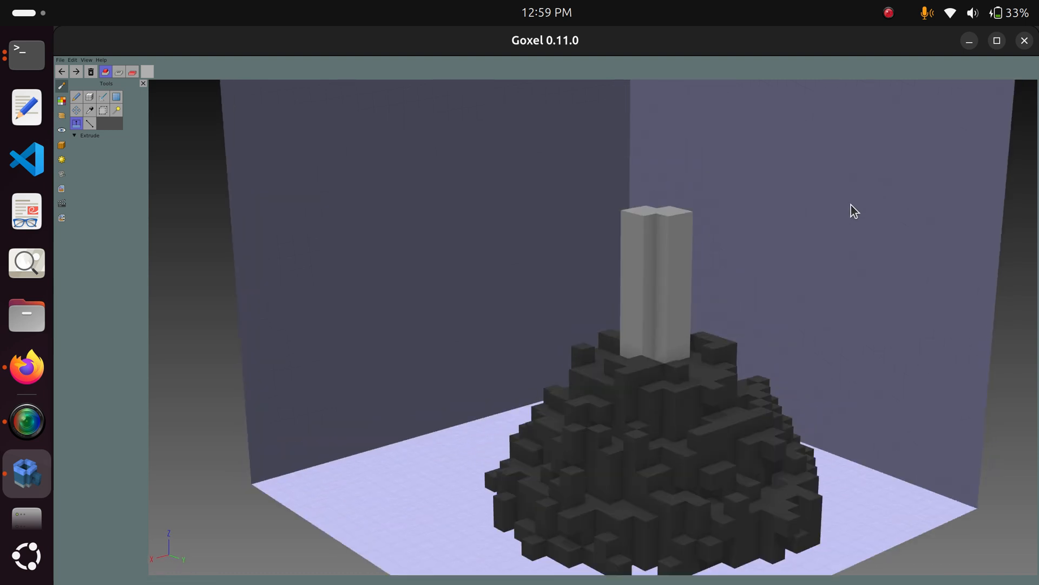
Consult the Excalibur reference image in Firefox, return to Goxel, and set the Brush to a golden yellow from the Gold palette
{"action": "left_click", "coordinate": [9, 388]}
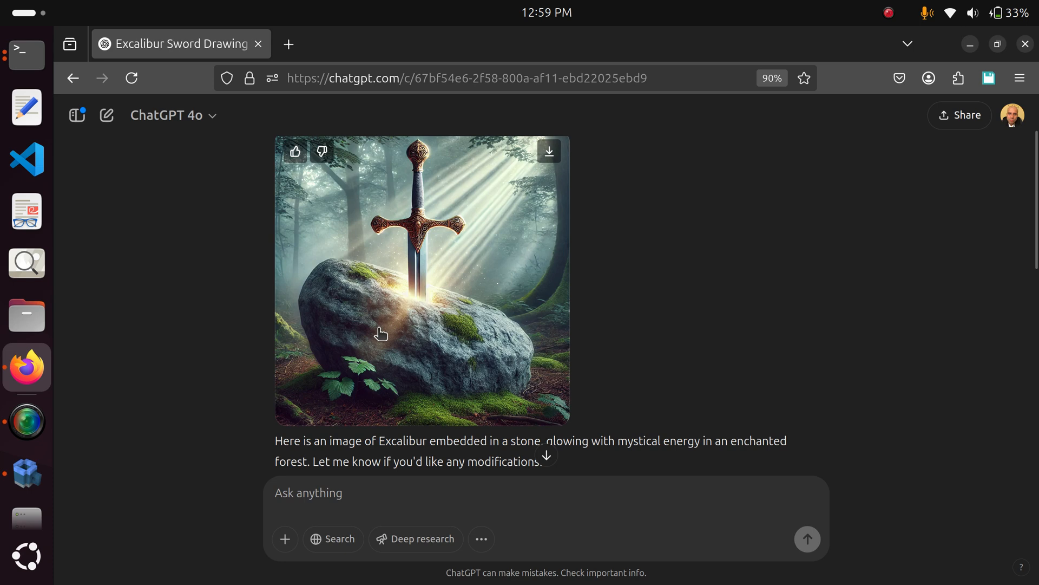
{"action": "left_click", "coordinate": [972, 44]}
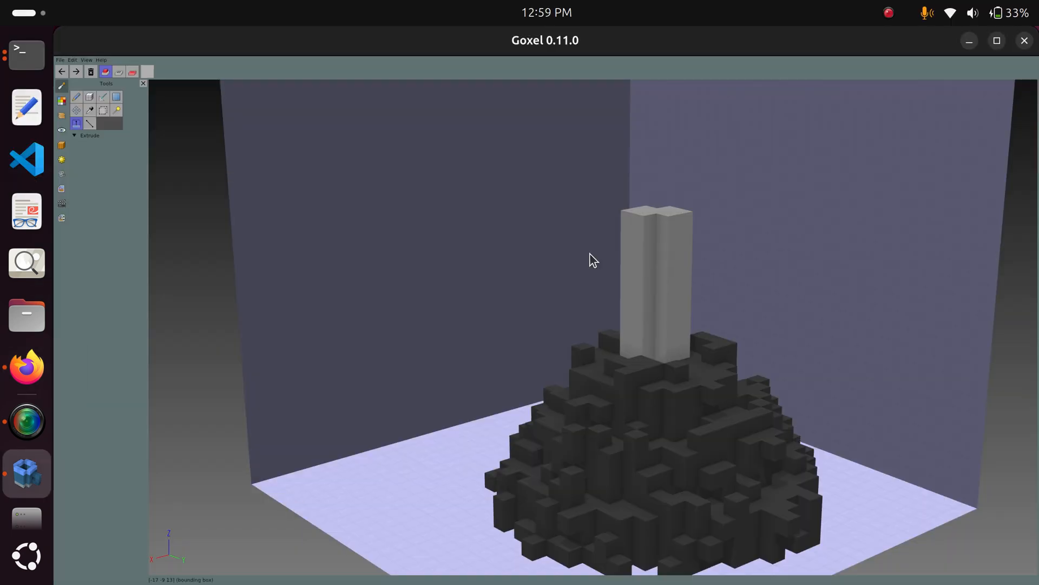
{"action": "left_click", "coordinate": [62, 116]}
{"action": "left_click", "coordinate": [62, 101]}
{"action": "left_click", "coordinate": [107, 93]}
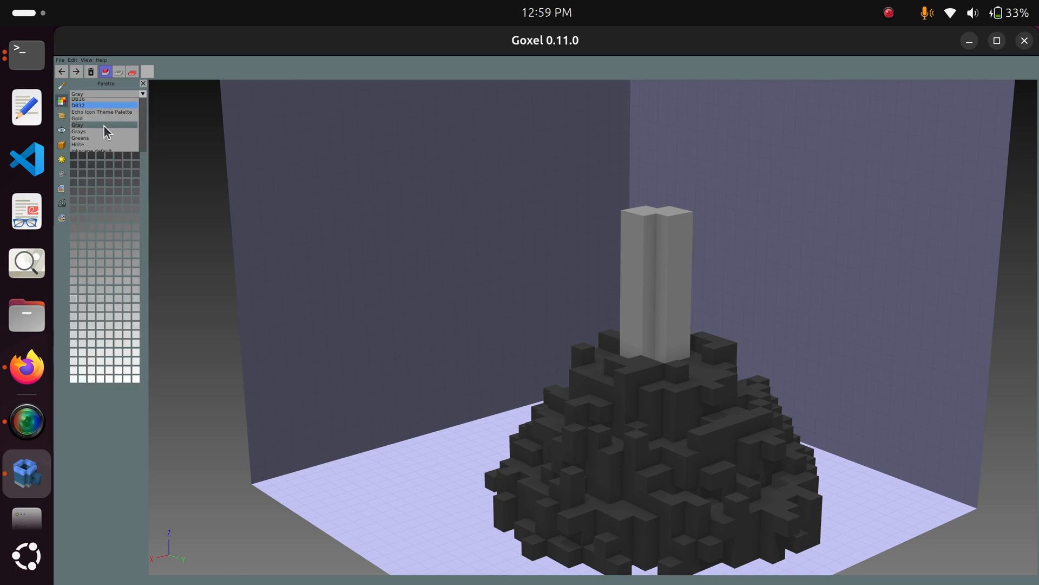
{"action": "left_click", "coordinate": [103, 118]}
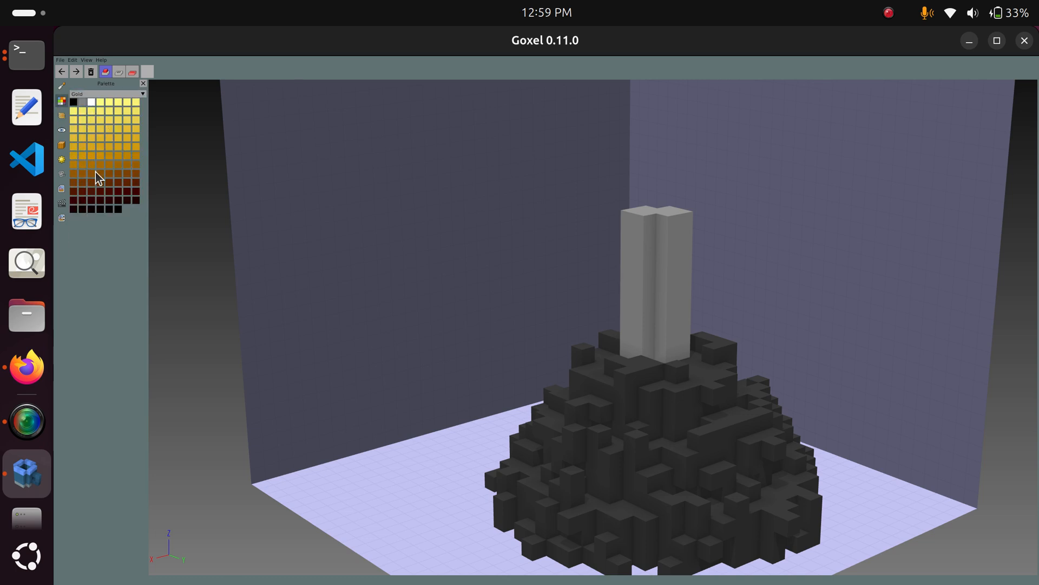
{"action": "left_click", "coordinate": [136, 137]}
{"action": "left_click", "coordinate": [61, 84]}
{"action": "left_click", "coordinate": [78, 98]}
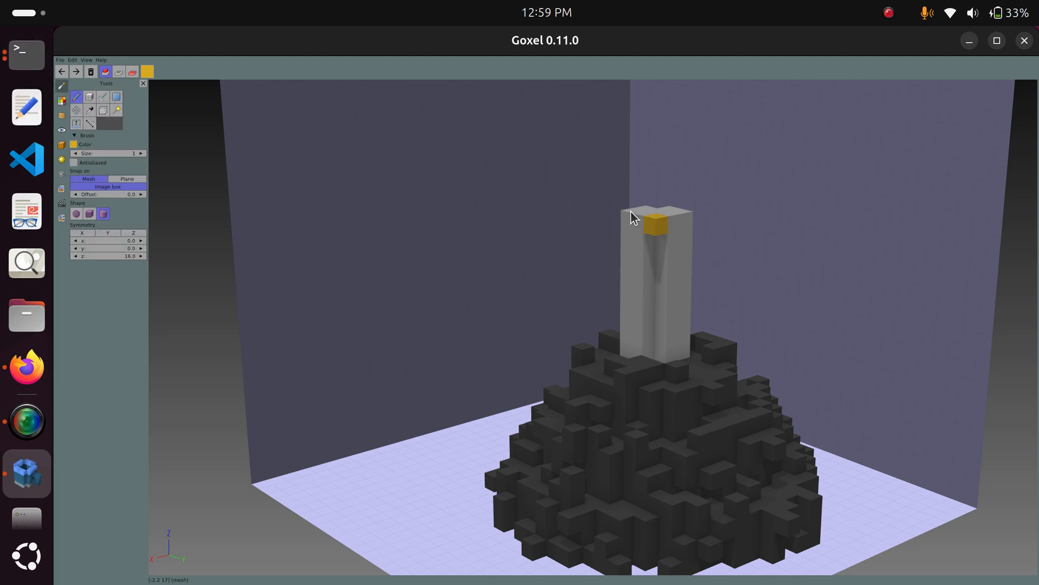
{"action": "middle_click_drag", "start_coordinate": [631, 210], "coordinate": [603, 252]}
{"action": "scroll", "coordinate": [628, 329], "scroll_direction": "up", "scroll_amount": 5}
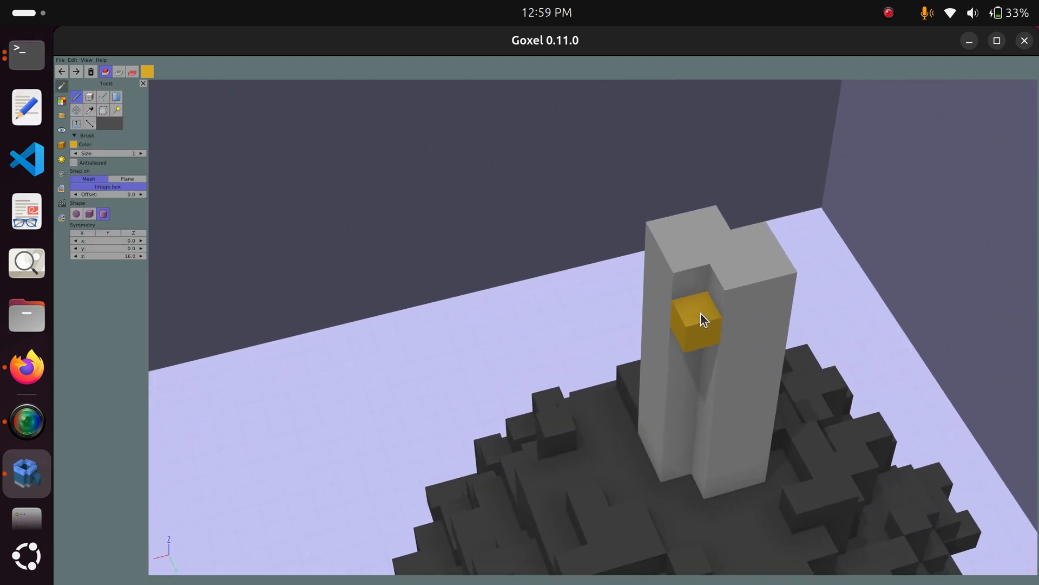
{"action": "middle_click_drag", "start_coordinate": [713, 310], "coordinate": [710, 299]}
{"action": "mouse_move", "coordinate": [681, 213]}
{"action": "left_mouse_down"}
{"action": "mouse_move", "coordinate": [662, 226]}
{"action": "mouse_move", "coordinate": [678, 235]}
{"action": "left_mouse_up"}
{"action": "key", "text": "ctrl+z"}
{"action": "key", "text": "ctrl+z"}
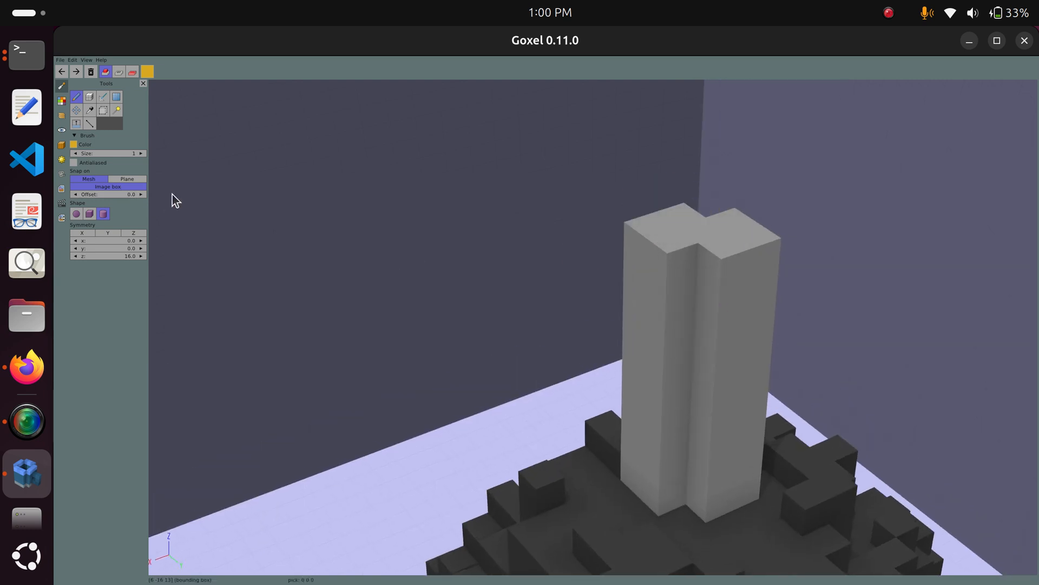
Add a new layer and cover the notched top of the light gray blade with golden voxels
{"action": "left_click", "coordinate": [61, 115]}
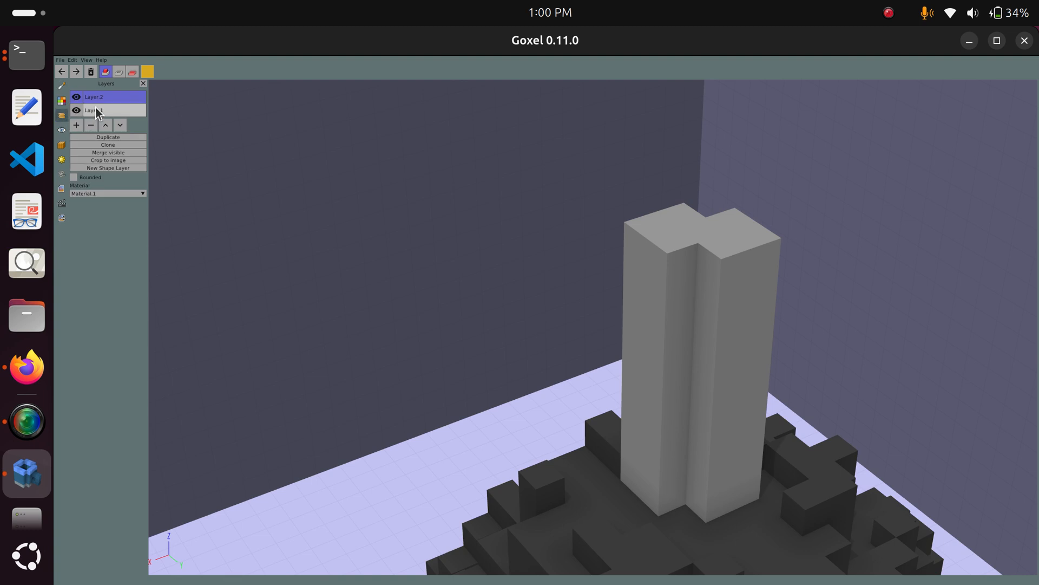
{"action": "left_click", "coordinate": [76, 126]}
{"action": "left_click", "coordinate": [62, 86]}
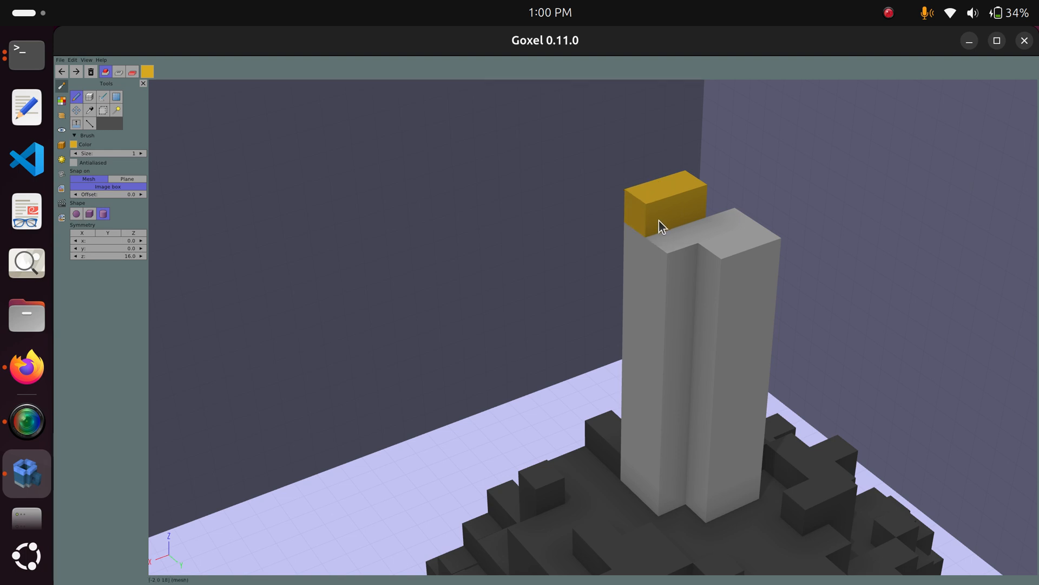
{"action": "left_click", "coordinate": [669, 238]}
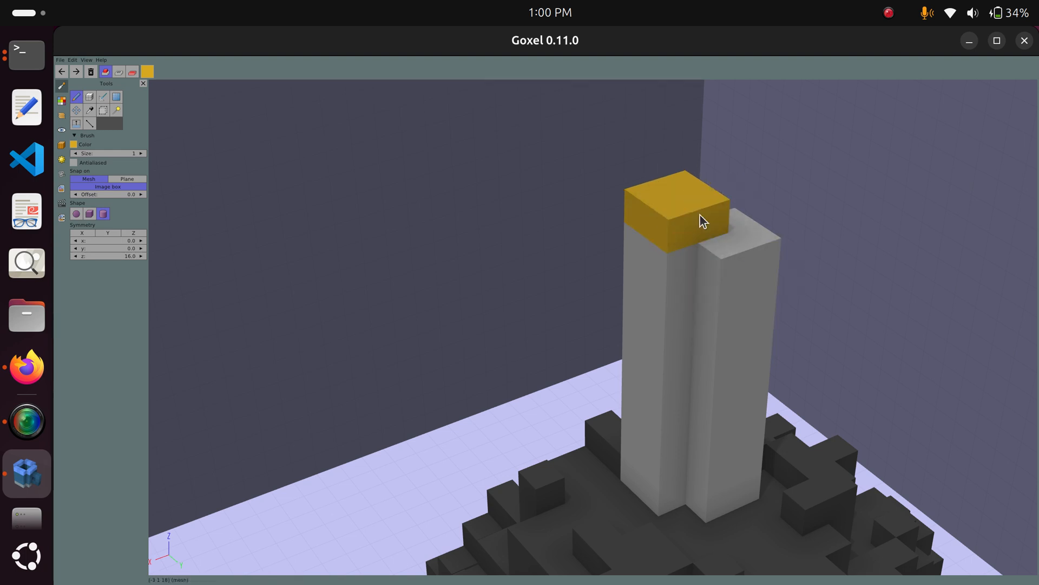
{"action": "left_click", "coordinate": [730, 217]}
{"action": "left_click", "coordinate": [726, 235]}
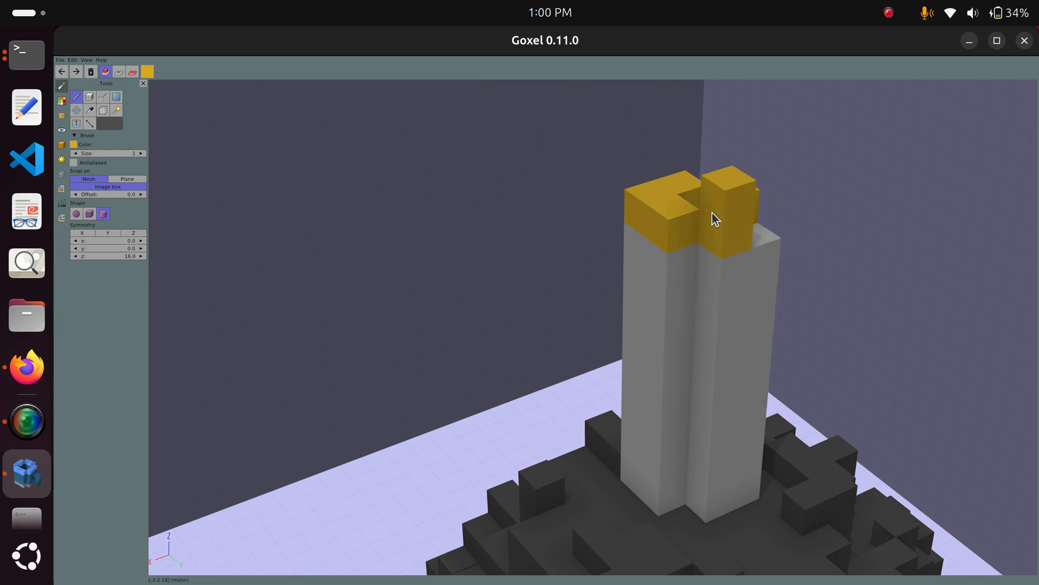
{"action": "left_click", "coordinate": [697, 199]}
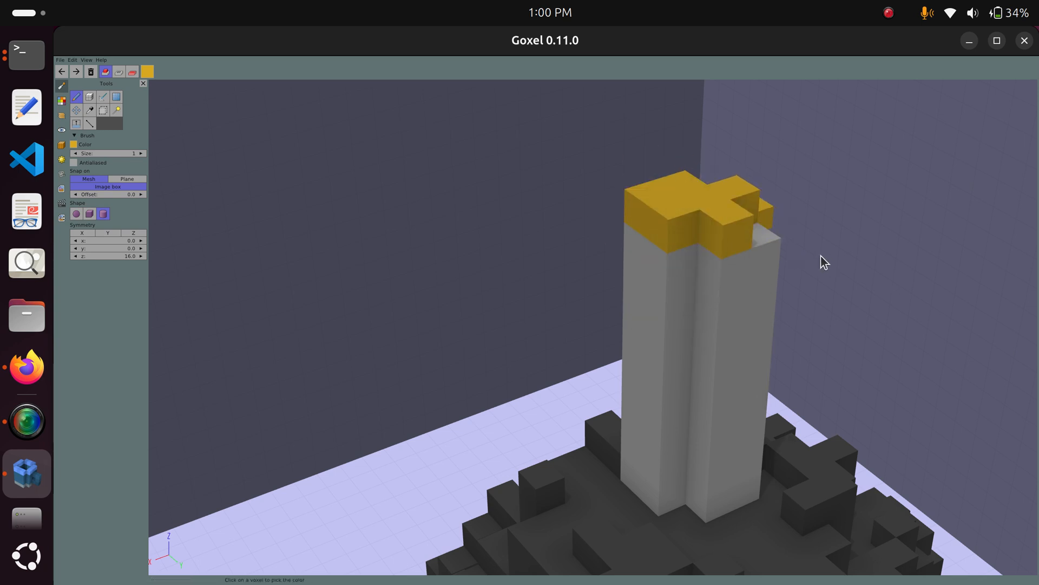
Brush golden voxels past both ends of the blade's golden cap to begin a diagonal crossguard
{"action": "right_click_drag", "start_coordinate": [821, 255], "coordinate": [655, 282]}
{"action": "left_click", "coordinate": [722, 339]}
{"action": "left_click", "coordinate": [702, 355]}
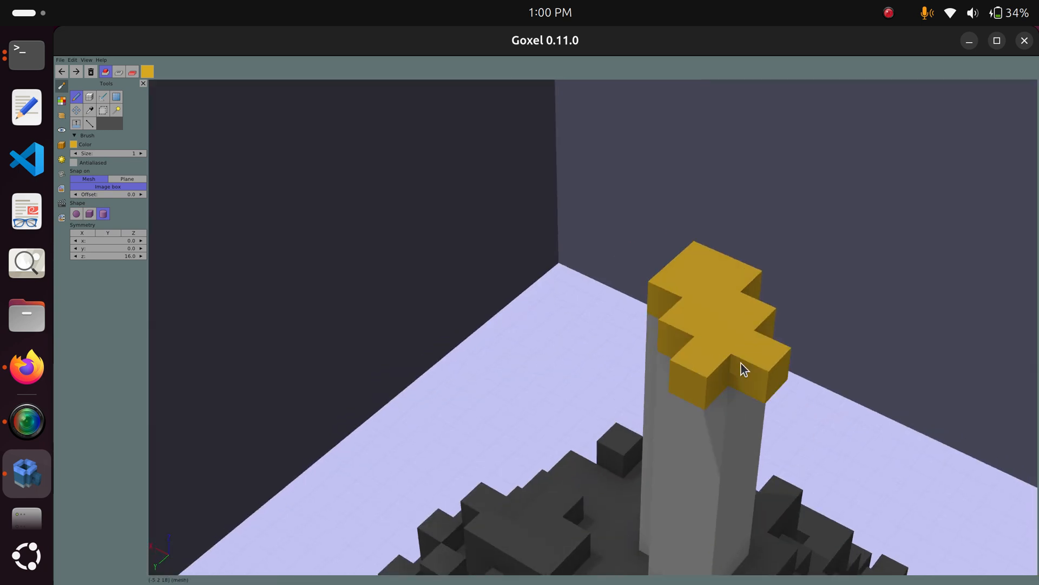
{"action": "left_click", "coordinate": [740, 363]}
{"action": "left_click", "coordinate": [730, 371]}
{"action": "right_click_drag", "start_coordinate": [623, 352], "coordinate": [654, 277]}
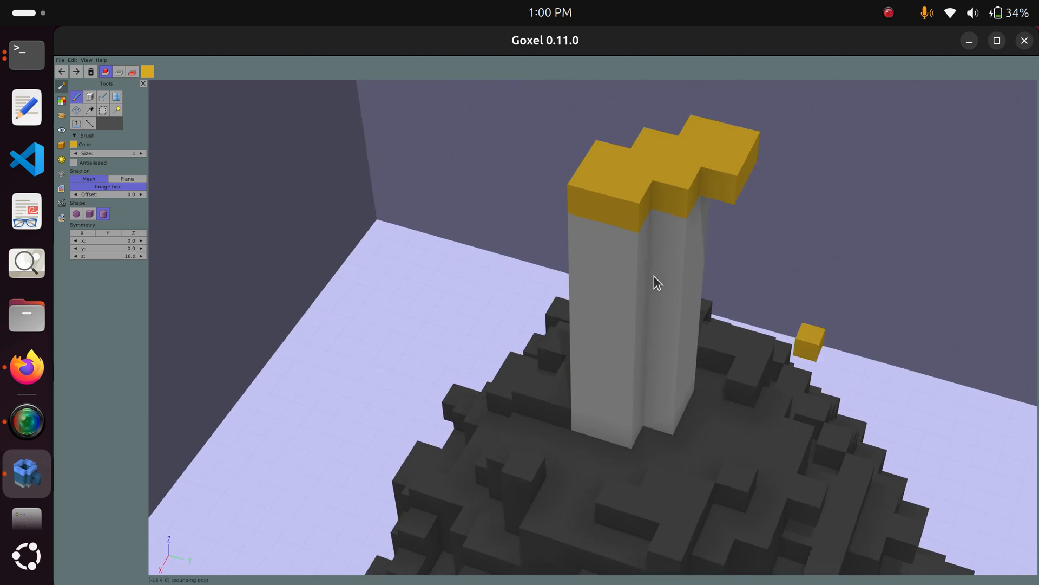
{"action": "right_click_drag", "start_coordinate": [583, 196], "coordinate": [745, 240]}
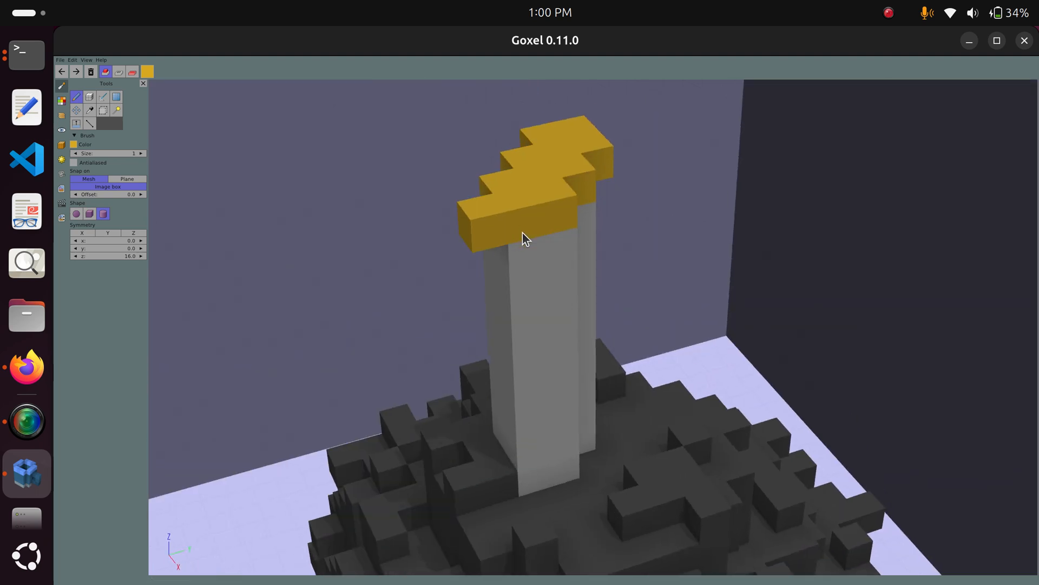
{"action": "left_click", "coordinate": [519, 234]}
{"action": "left_click", "coordinate": [498, 240]}
{"action": "right_click_drag", "start_coordinate": [467, 324], "coordinate": [412, 305]}
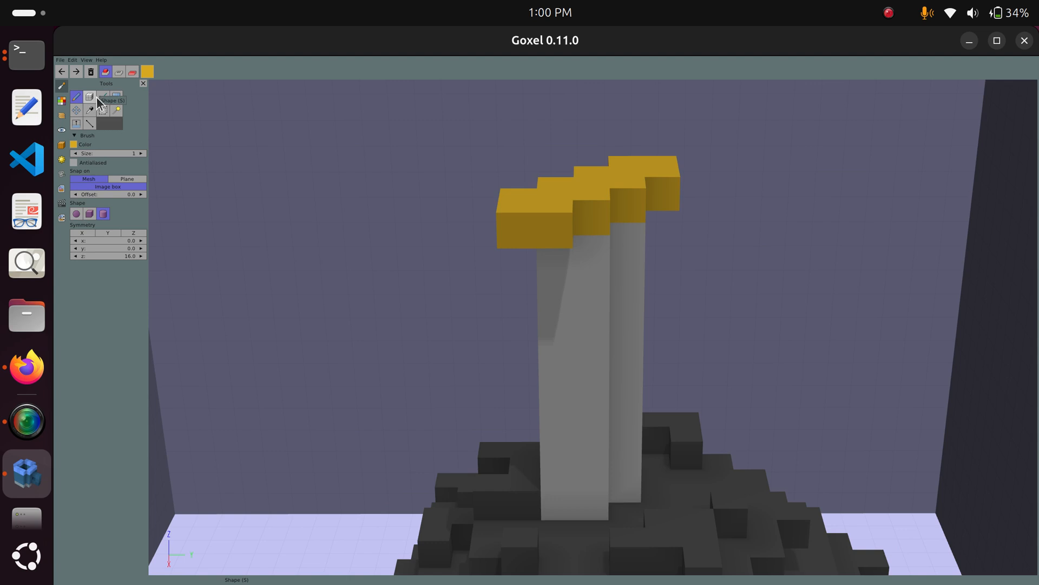
{"action": "left_click", "coordinate": [77, 124]}
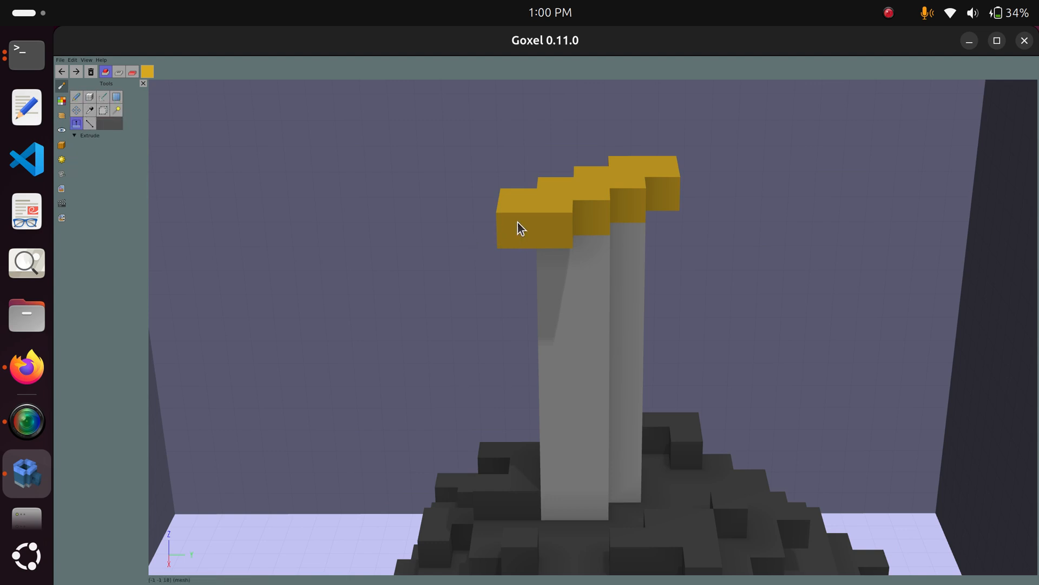
{"action": "left_click_drag", "start_coordinate": [517, 222], "coordinate": [522, 258]}
{"action": "key", "text": "Right"}
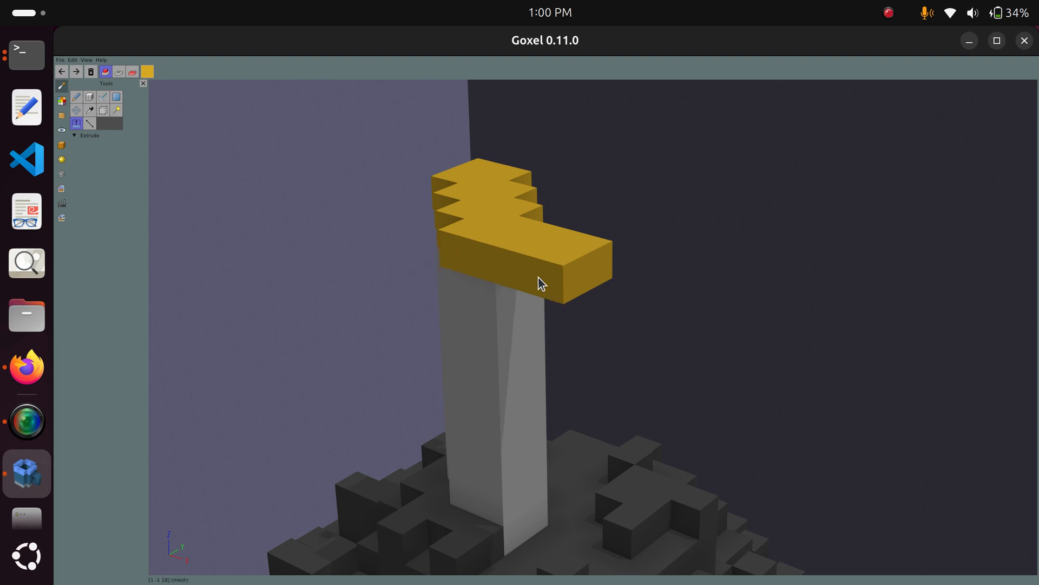
{"action": "middle_click_drag", "start_coordinate": [577, 262], "coordinate": [764, 291]}
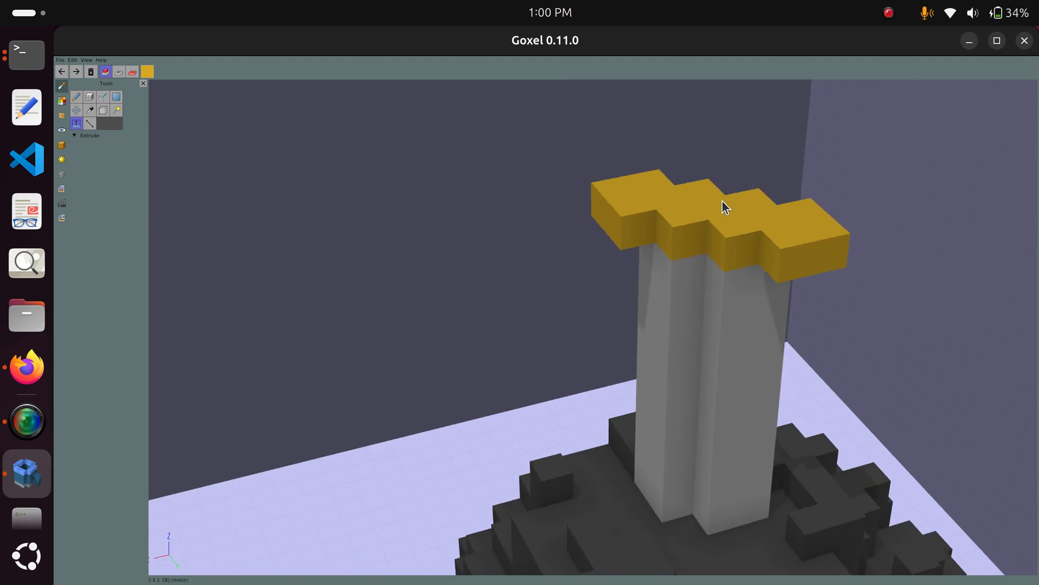
{"action": "mouse_move", "coordinate": [734, 169]}
{"action": "middle_mouse_down"}
{"action": "mouse_move", "coordinate": [726, 271]}
{"action": "mouse_move", "coordinate": [568, 251]}
{"action": "mouse_move", "coordinate": [637, 303]}
{"action": "mouse_move", "coordinate": [504, 265]}
{"action": "middle_mouse_up"}
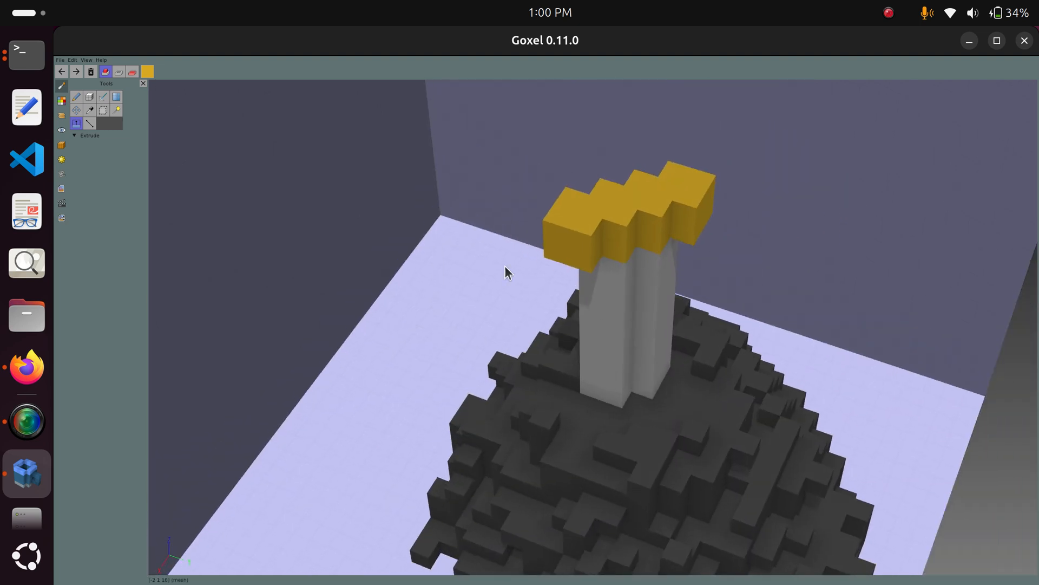
Lengthen the golden crossguard on both sides with further Brush voxels, continuing its zigzag pattern evenly out from the blade
{"action": "left_click", "coordinate": [76, 98]}
{"action": "mouse_move", "coordinate": [541, 239]}
{"action": "middle_mouse_down"}
{"action": "mouse_move", "coordinate": [682, 283]}
{"action": "mouse_move", "coordinate": [512, 273]}
{"action": "middle_mouse_up"}
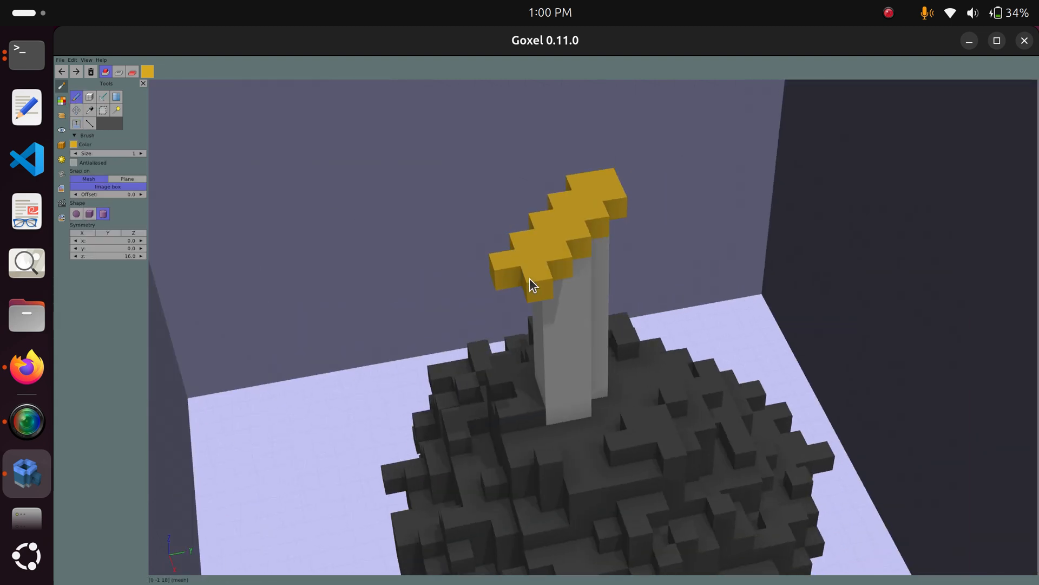
{"action": "mouse_move", "coordinate": [513, 278]}
{"action": "middle_mouse_down"}
{"action": "mouse_move", "coordinate": [749, 204]}
{"action": "mouse_move", "coordinate": [550, 267]}
{"action": "mouse_move", "coordinate": [715, 278]}
{"action": "mouse_move", "coordinate": [759, 386]}
{"action": "mouse_move", "coordinate": [701, 371]}
{"action": "mouse_move", "coordinate": [692, 405]}
{"action": "mouse_move", "coordinate": [813, 268]}
{"action": "mouse_move", "coordinate": [871, 225]}
{"action": "mouse_move", "coordinate": [726, 330]}
{"action": "mouse_move", "coordinate": [778, 327]}
{"action": "mouse_move", "coordinate": [694, 291]}
{"action": "mouse_move", "coordinate": [775, 347]}
{"action": "mouse_move", "coordinate": [510, 325]}
{"action": "mouse_move", "coordinate": [525, 275]}
{"action": "mouse_move", "coordinate": [545, 308]}
{"action": "middle_mouse_up"}
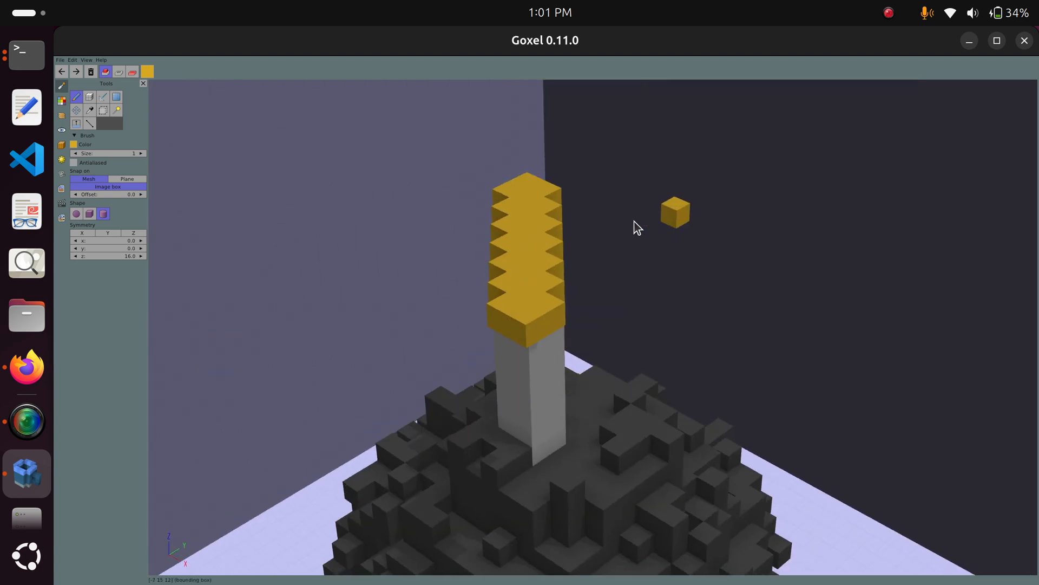
{"action": "middle_click_drag", "start_coordinate": [633, 225], "coordinate": [387, 264]}
{"action": "middle_click_drag", "start_coordinate": [798, 317], "coordinate": [601, 457]}
{"action": "left_click", "coordinate": [622, 447]}
{"action": "left_click", "coordinate": [608, 446]}
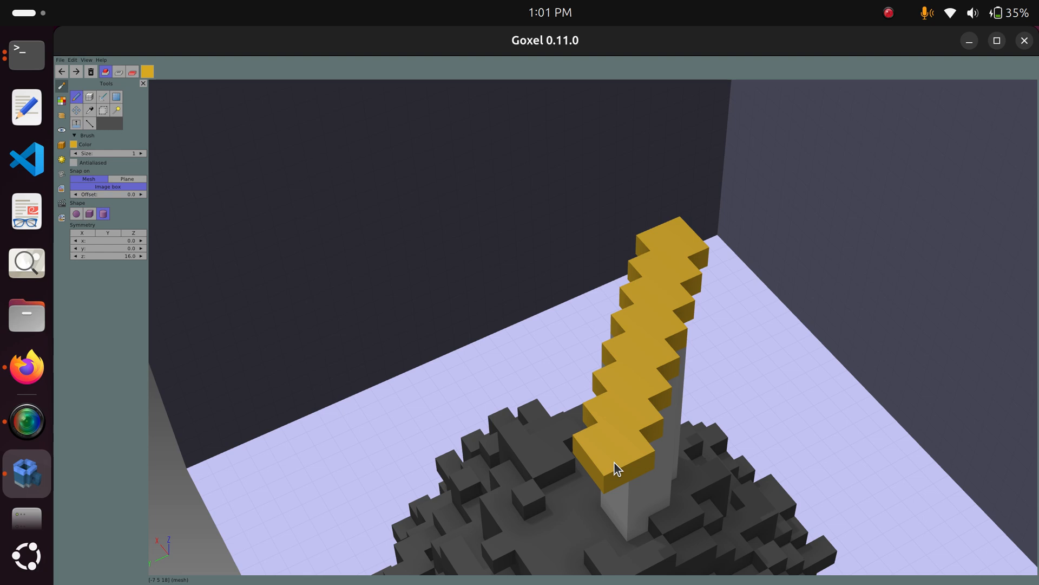
Extrude the top face of the golden crossguard upward by one voxel to thicken it
{"action": "middle_click_drag", "start_coordinate": [615, 464], "coordinate": [832, 238]}
{"action": "scroll", "coordinate": [608, 298], "scroll_direction": "up", "scroll_amount": 3}
{"action": "middle_click_drag", "start_coordinate": [606, 279], "coordinate": [621, 235]}
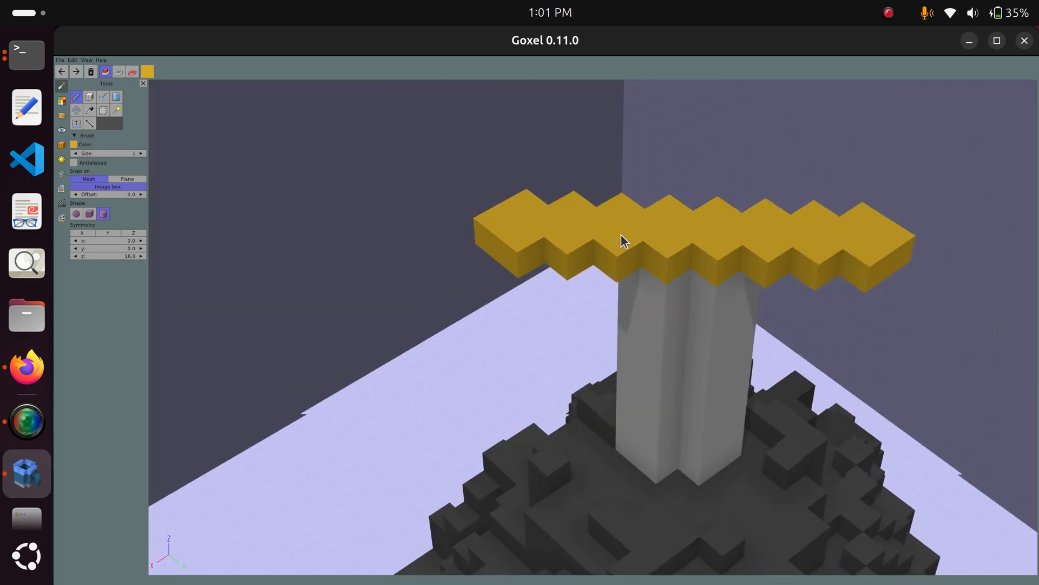
{"action": "left_click", "coordinate": [77, 123]}
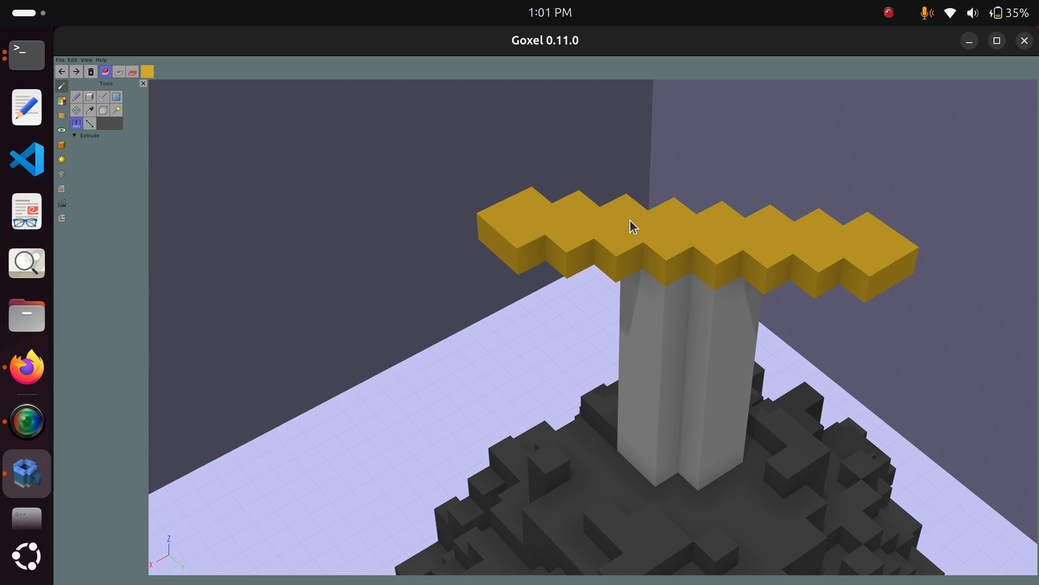
{"action": "left_click_drag", "start_coordinate": [630, 221], "coordinate": [640, 193]}
{"action": "middle_click_drag", "start_coordinate": [791, 227], "coordinate": [780, 367]}
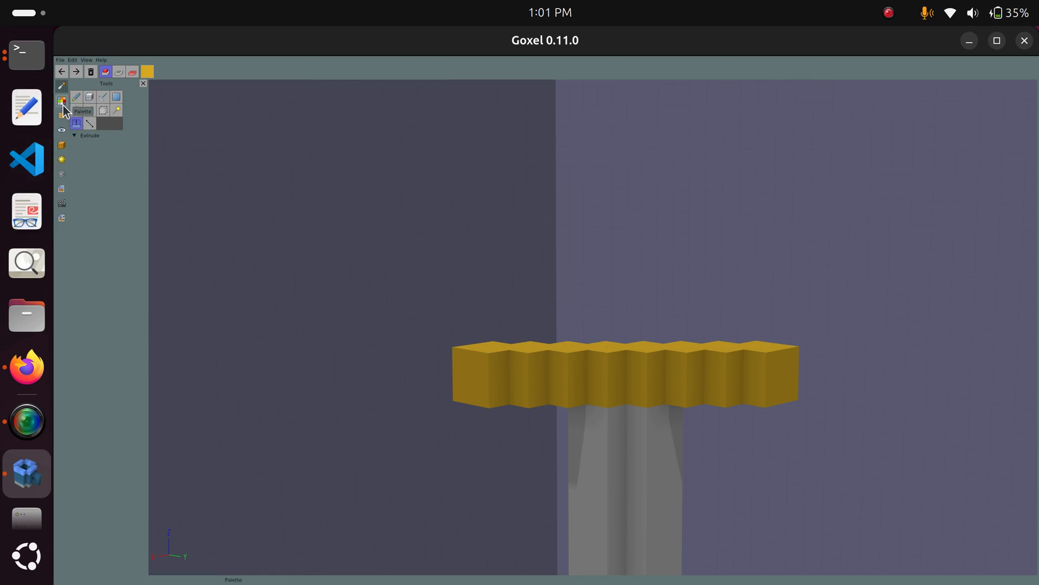
Brush a raised golden block onto the centre of the crossguard, matching the blade's notched outline
{"action": "left_click", "coordinate": [76, 96]}
{"action": "middle_click_drag", "start_coordinate": [694, 330], "coordinate": [639, 351]}
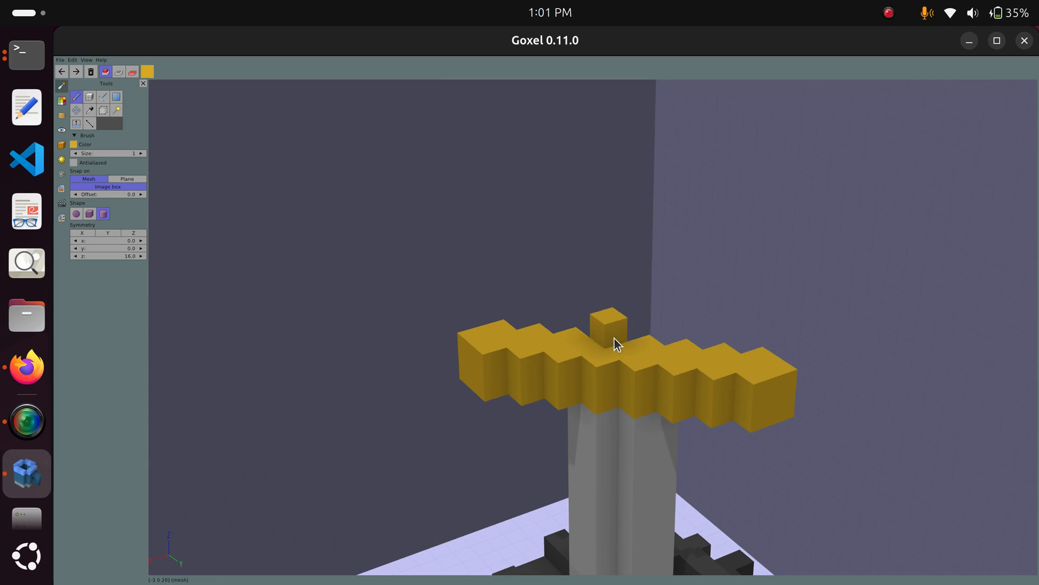
{"action": "left_click", "coordinate": [614, 336]}
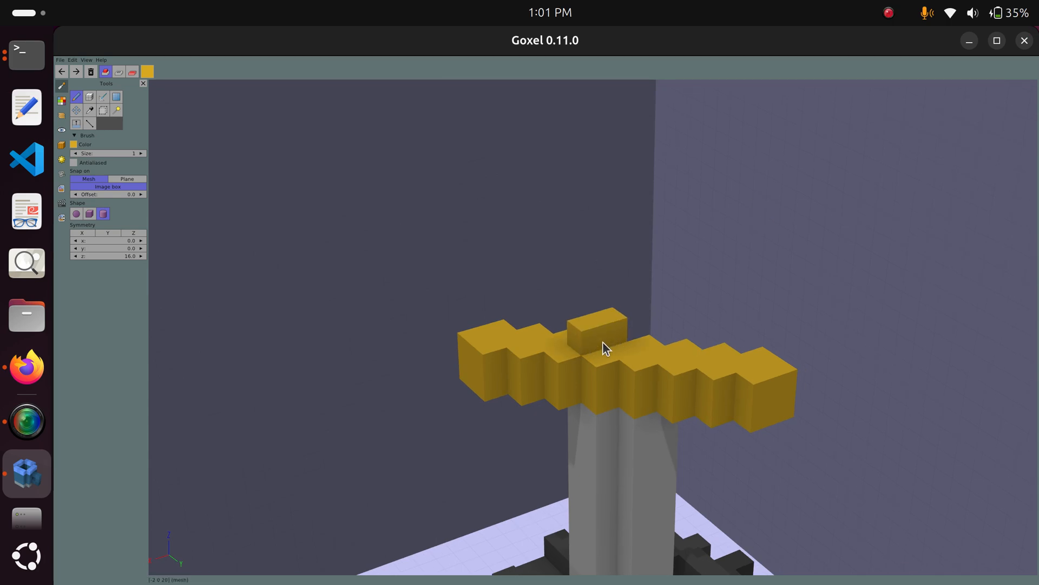
{"action": "left_click", "coordinate": [642, 356]}
{"action": "left_click", "coordinate": [627, 329]}
{"action": "left_click", "coordinate": [666, 351]}
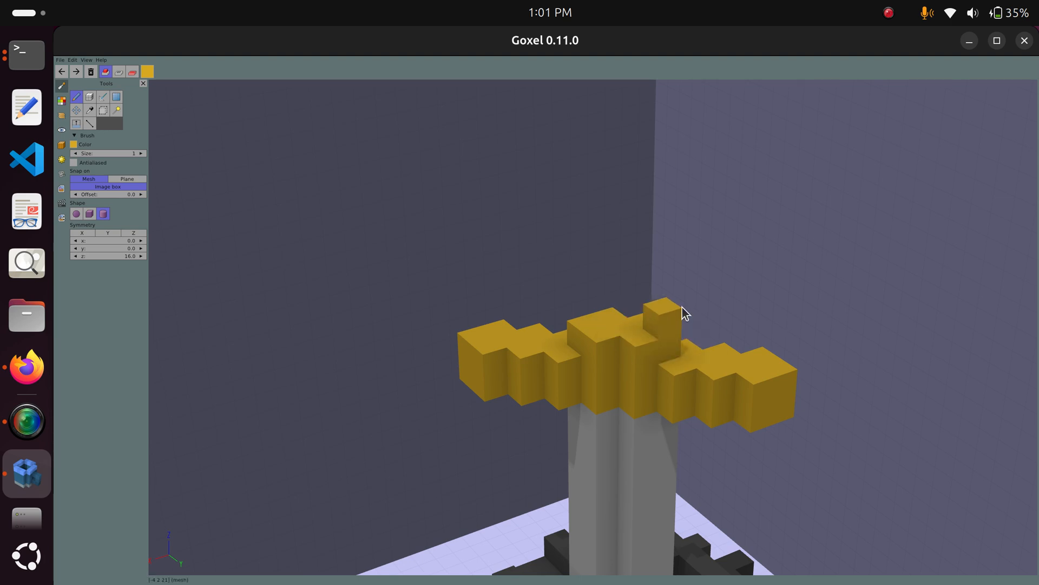
{"action": "mouse_move", "coordinate": [682, 307]}
{"action": "middle_mouse_down"}
{"action": "mouse_move", "coordinate": [726, 260]}
{"action": "mouse_move", "coordinate": [699, 301]}
{"action": "middle_mouse_up"}
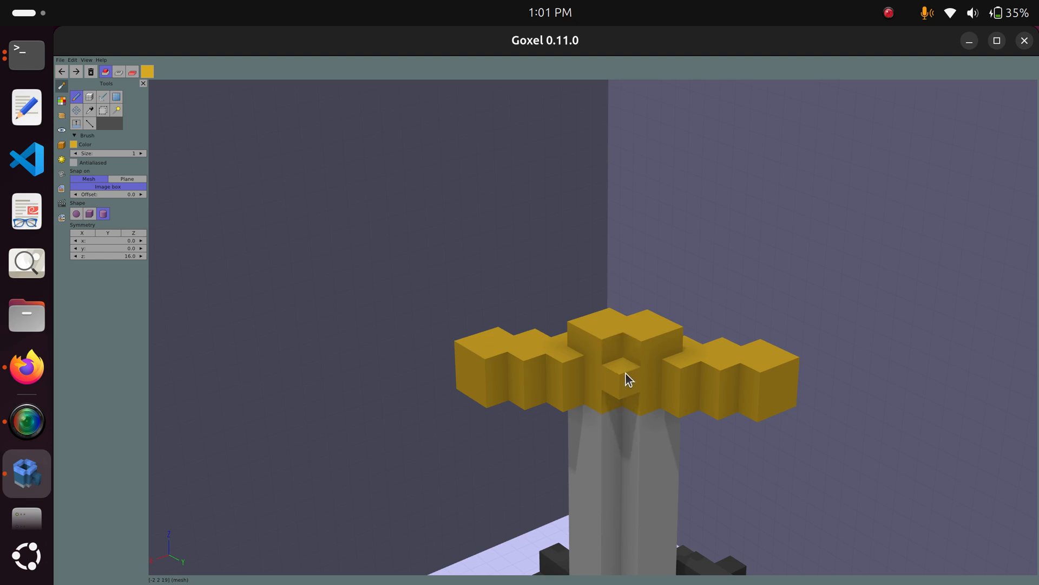
Consult the sword's grip in the Firefox reference image, return to Goxel, and choose black from the Gold palette
{"action": "left_click", "coordinate": [42, 369]}
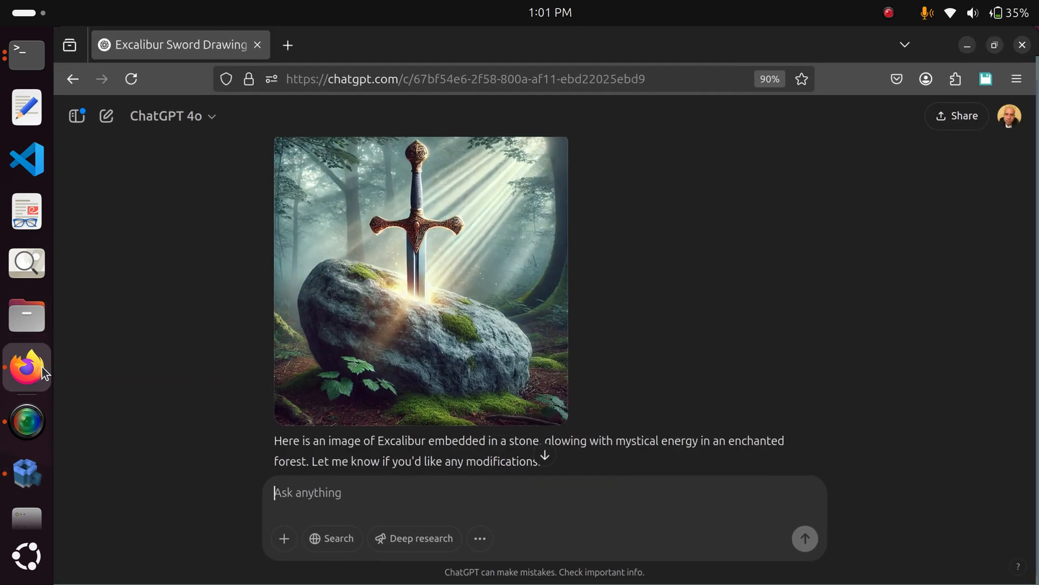
{"action": "mouse_move", "coordinate": [426, 232]}
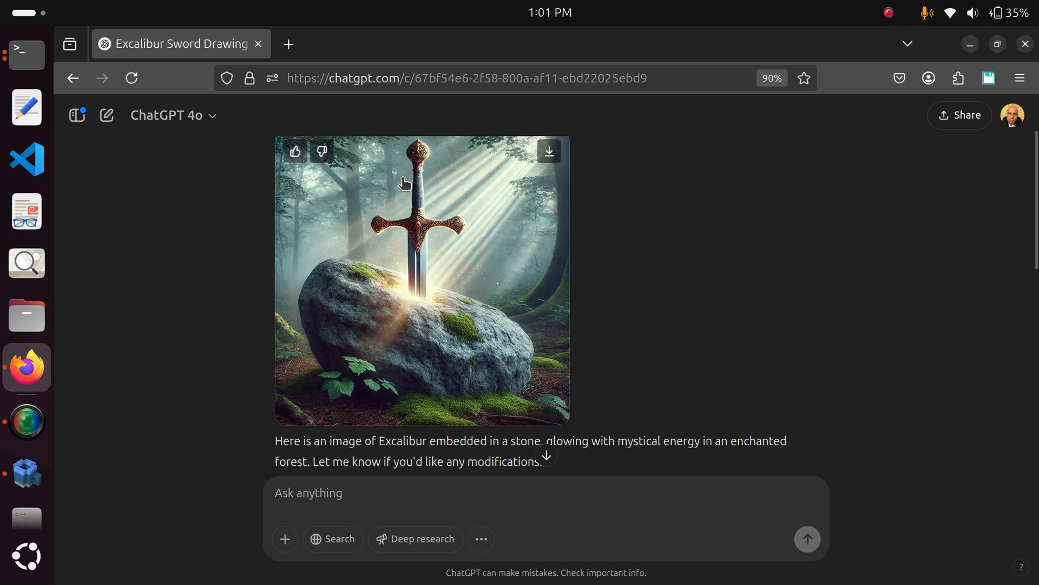
{"action": "left_click", "coordinate": [970, 44]}
{"action": "left_click", "coordinate": [63, 103]}
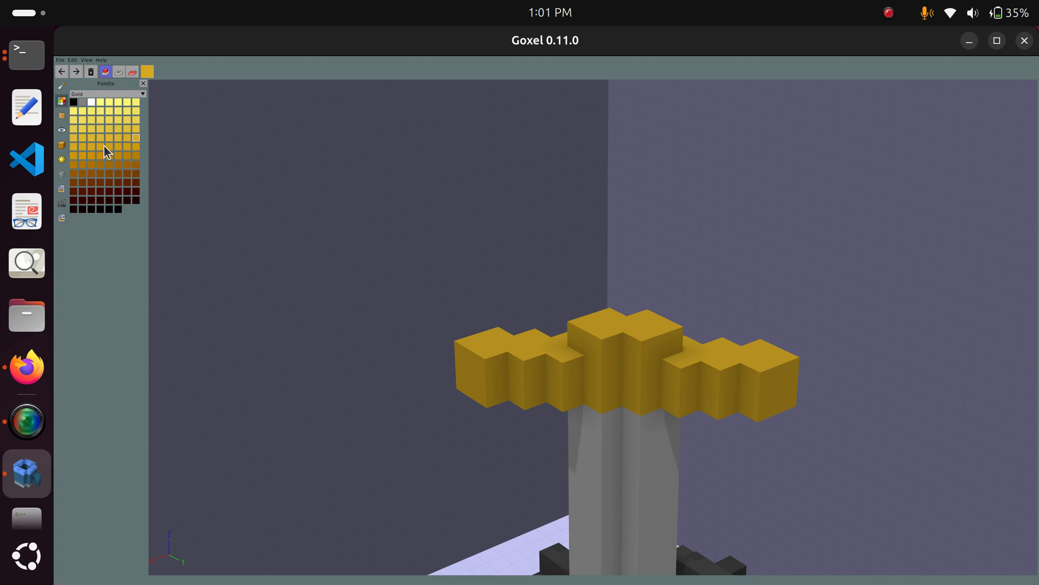
{"action": "left_click", "coordinate": [75, 102]}
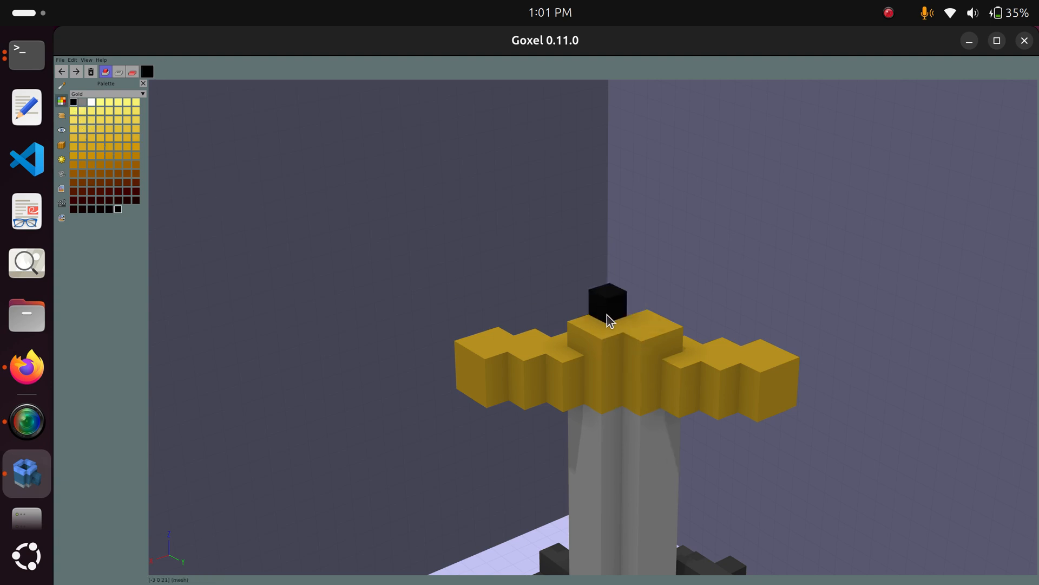
Cover the raised golden centre of the crossguard with a layer of black voxels as the base of the grip
{"action": "middle_click_drag", "start_coordinate": [668, 426], "coordinate": [633, 377]}
{"action": "scroll", "coordinate": [634, 378], "scroll_direction": "up", "scroll_amount": 3}
{"action": "scroll", "coordinate": [636, 379], "scroll_direction": "down", "scroll_amount": 5}
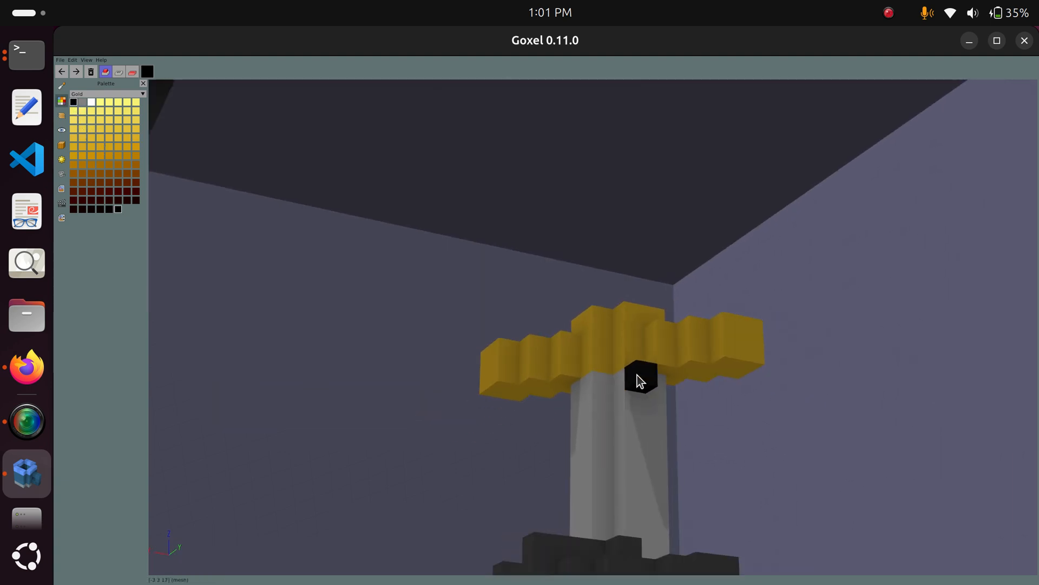
{"action": "scroll", "coordinate": [599, 272], "scroll_direction": "down", "scroll_amount": 4}
{"action": "middle_click_drag", "start_coordinate": [629, 253], "coordinate": [661, 365]}
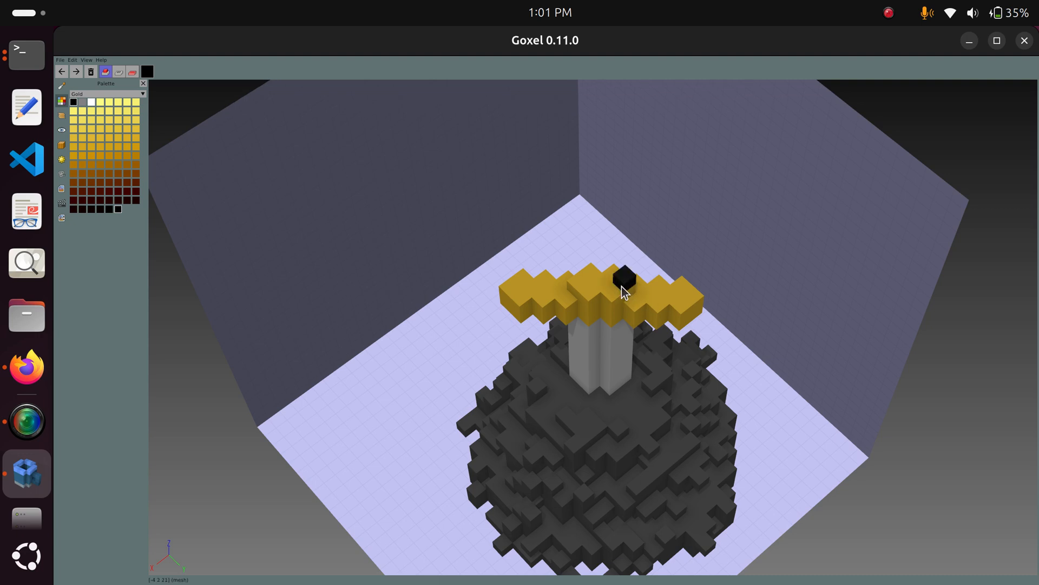
{"action": "mouse_move", "coordinate": [594, 297]}
{"action": "left_mouse_down"}
{"action": "mouse_move", "coordinate": [616, 273]}
{"action": "mouse_move", "coordinate": [629, 291]}
{"action": "left_mouse_up"}
{"action": "middle_click_drag", "start_coordinate": [621, 295], "coordinate": [572, 266]}
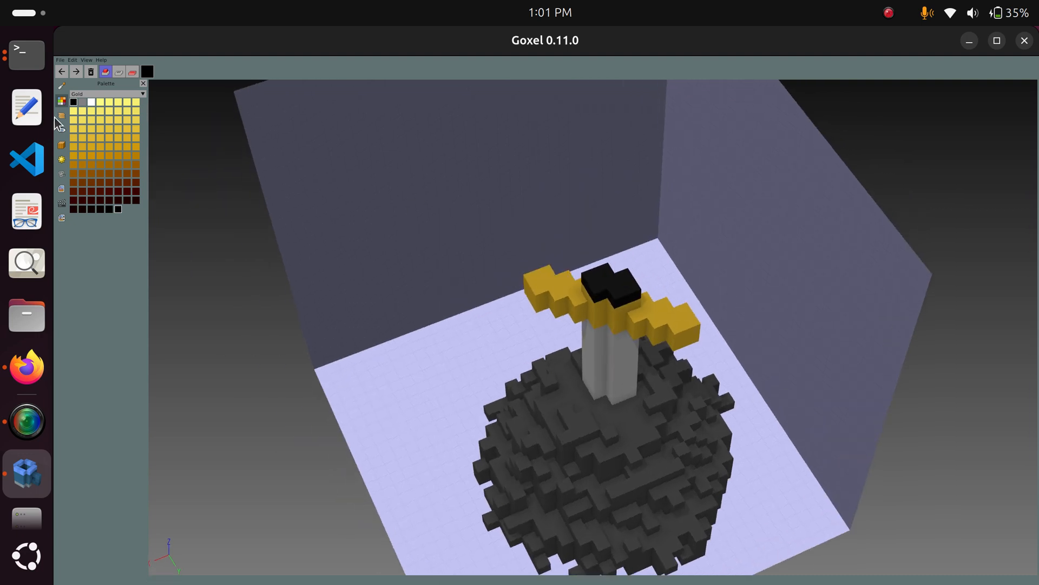
Extrude the black voxels above the crossguard upward into a tall sword grip
{"action": "left_click", "coordinate": [62, 115]}
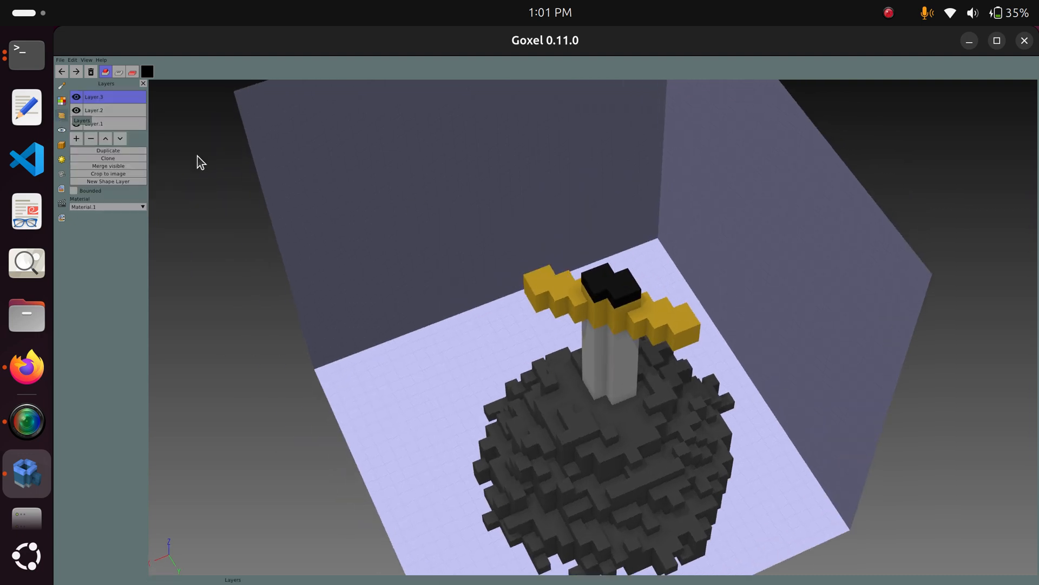
{"action": "left_click", "coordinate": [63, 130]}
{"action": "left_click", "coordinate": [62, 116]}
{"action": "left_click", "coordinate": [62, 87]}
{"action": "left_click", "coordinate": [77, 124]}
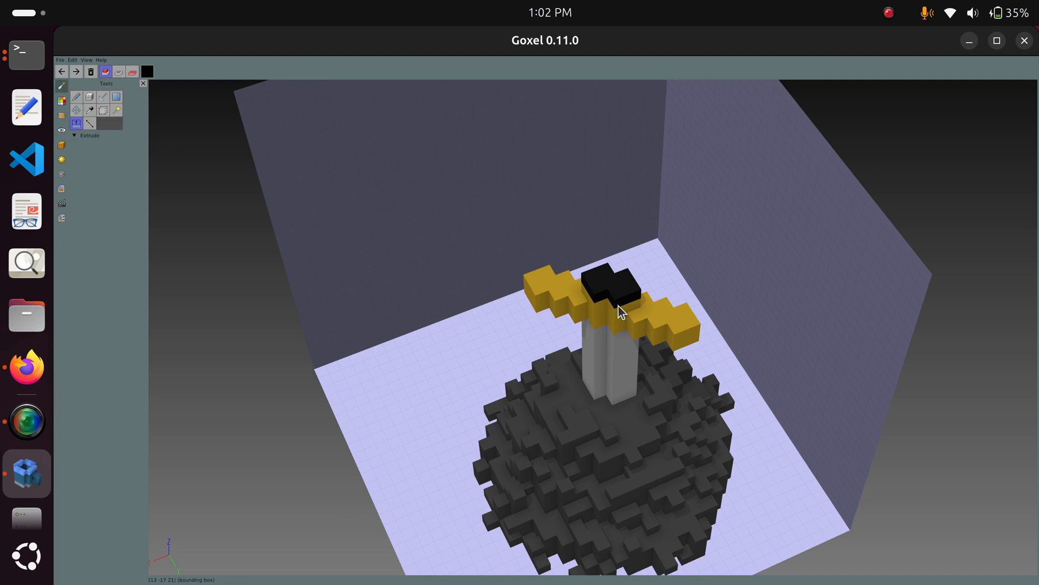
{"action": "middle_click_drag", "start_coordinate": [675, 241], "coordinate": [609, 250]}
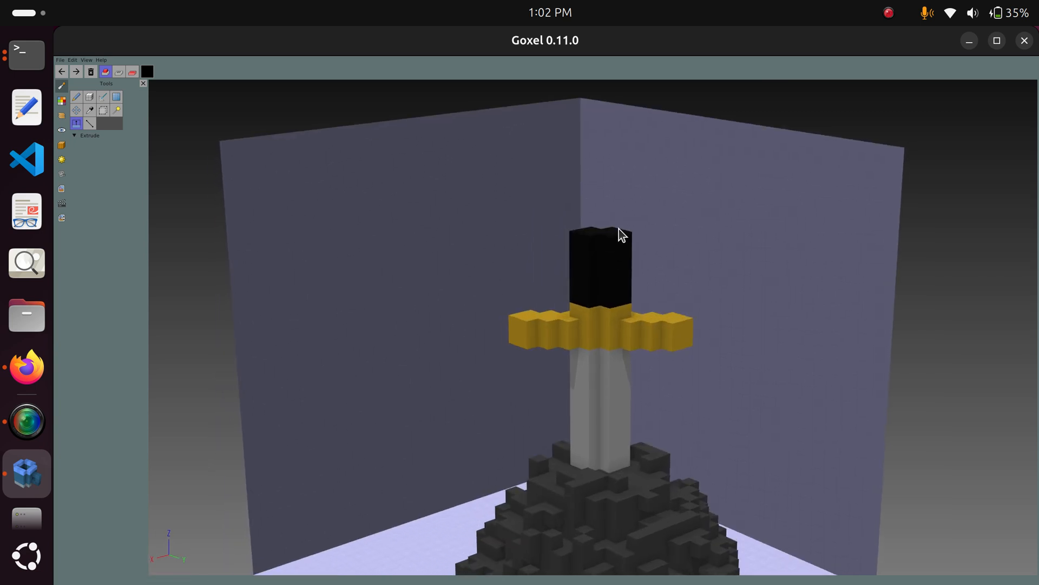
Consult the pommel in the Firefox reference image, return to Goxel, and sample the crossguard's gold with the Color Picker
{"action": "middle_click_drag", "start_coordinate": [640, 281], "coordinate": [630, 257]}
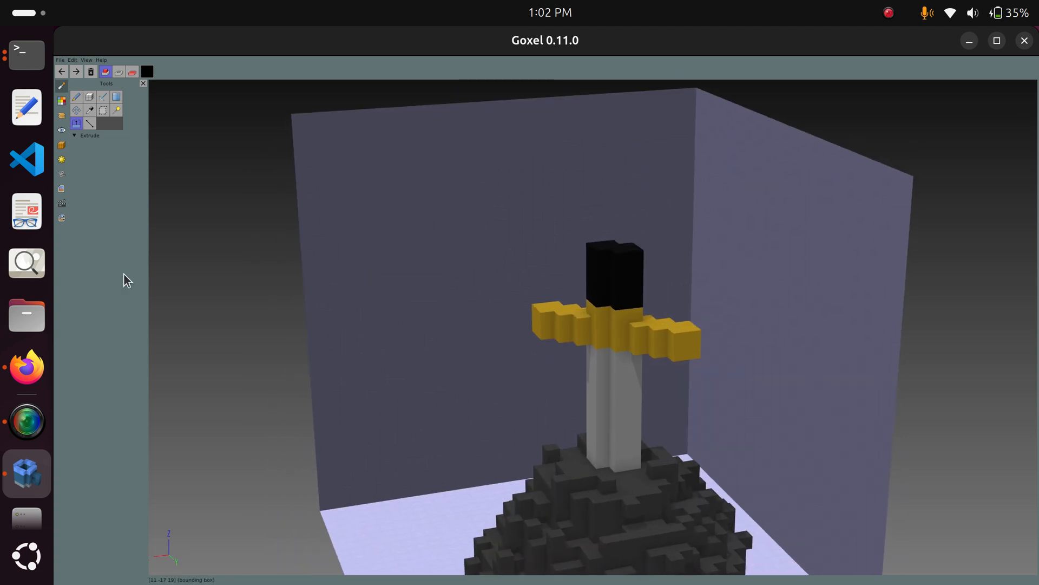
{"action": "left_click", "coordinate": [27, 368]}
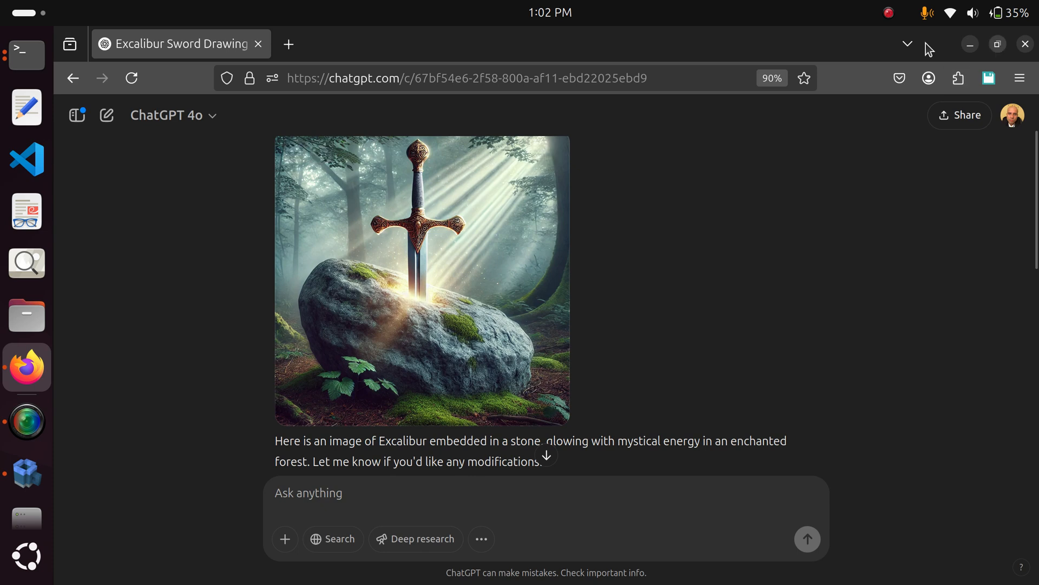
{"action": "left_click", "coordinate": [967, 47]}
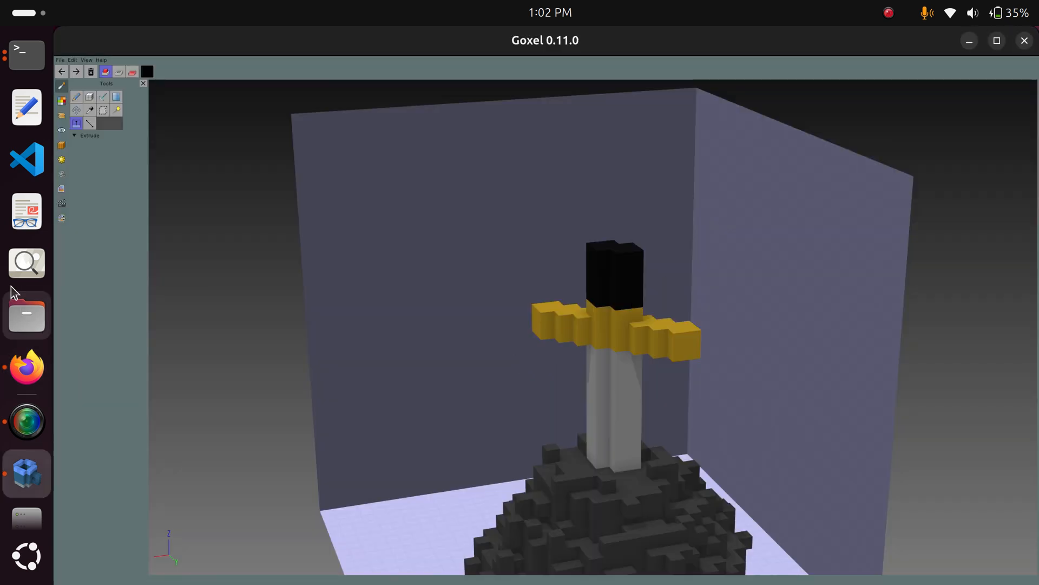
{"action": "left_click", "coordinate": [61, 103]}
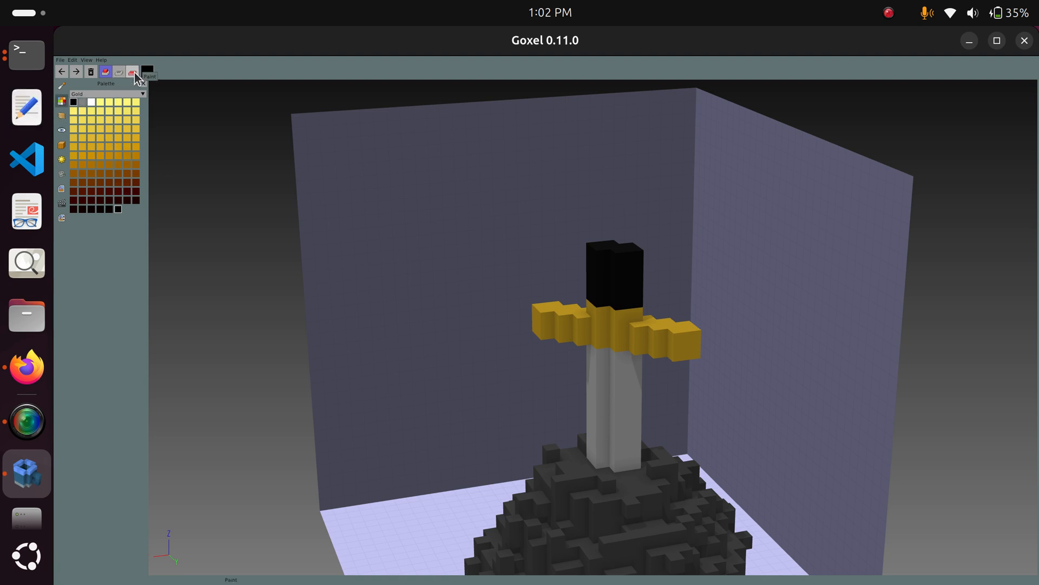
{"action": "left_click", "coordinate": [147, 70]}
{"action": "left_click", "coordinate": [62, 88]}
{"action": "left_click", "coordinate": [62, 87]}
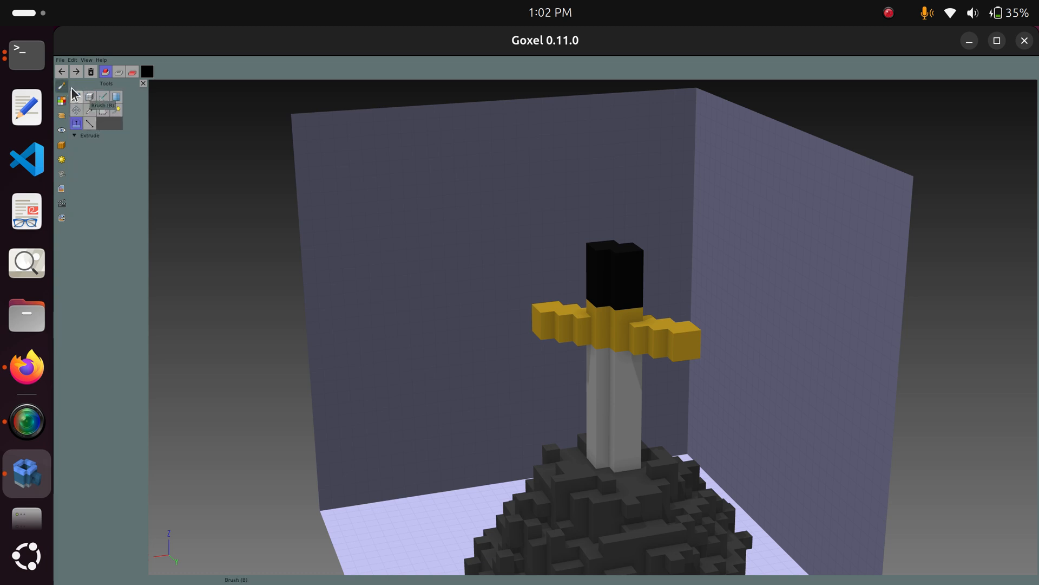
{"action": "left_click", "coordinate": [91, 111]}
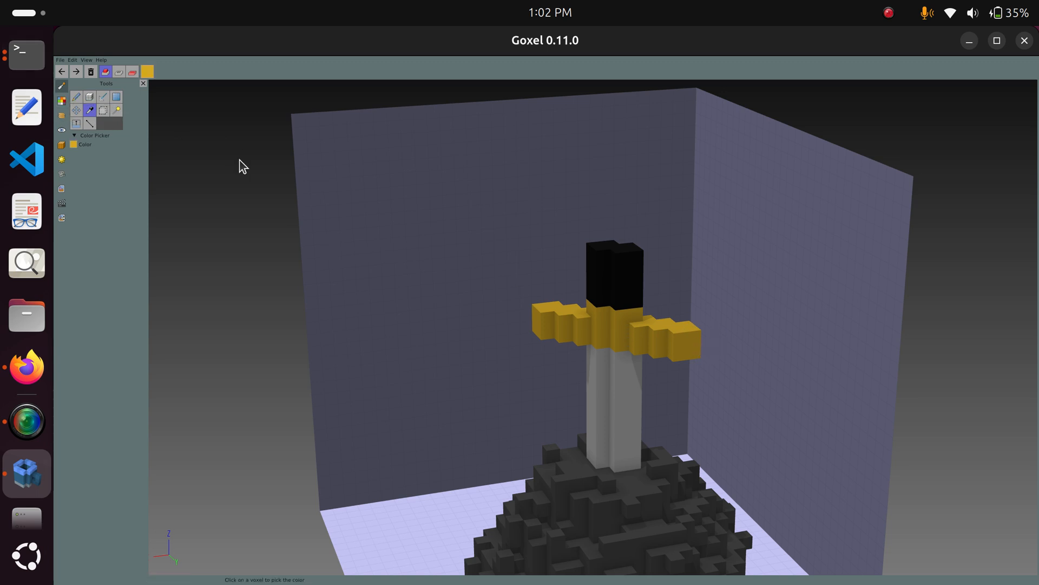
Brush a one-voxel-thick golden layer over the top of the black grip as the base of the pommel
{"action": "scroll", "coordinate": [633, 297], "scroll_direction": "up", "scroll_amount": 3}
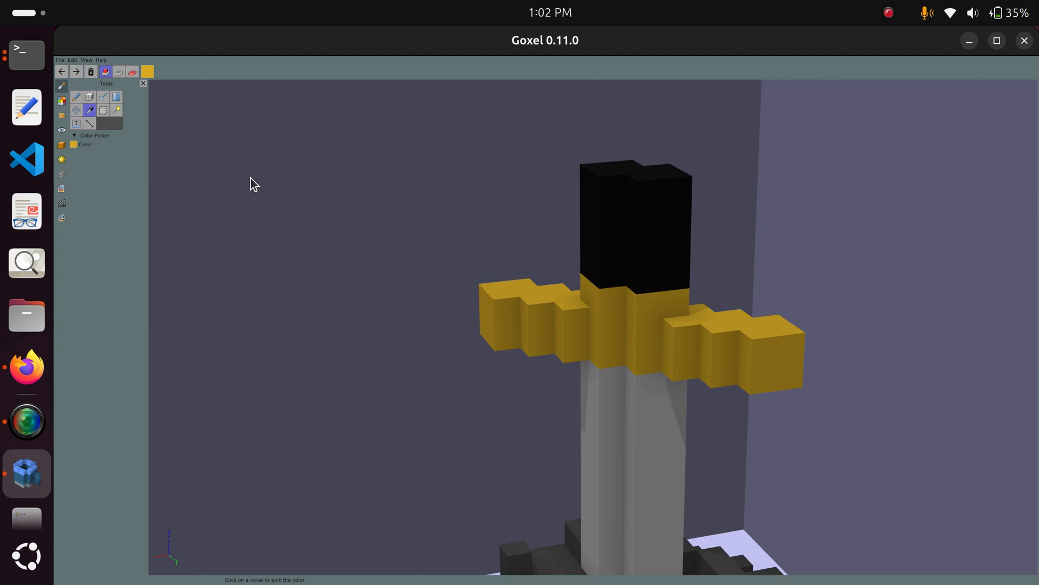
{"action": "left_click", "coordinate": [60, 99]}
{"action": "left_click", "coordinate": [58, 90]}
{"action": "left_click", "coordinate": [78, 97]}
{"action": "mouse_move", "coordinate": [636, 167]}
{"action": "middle_mouse_down"}
{"action": "mouse_move", "coordinate": [627, 204]}
{"action": "mouse_move", "coordinate": [631, 175]}
{"action": "middle_mouse_up"}
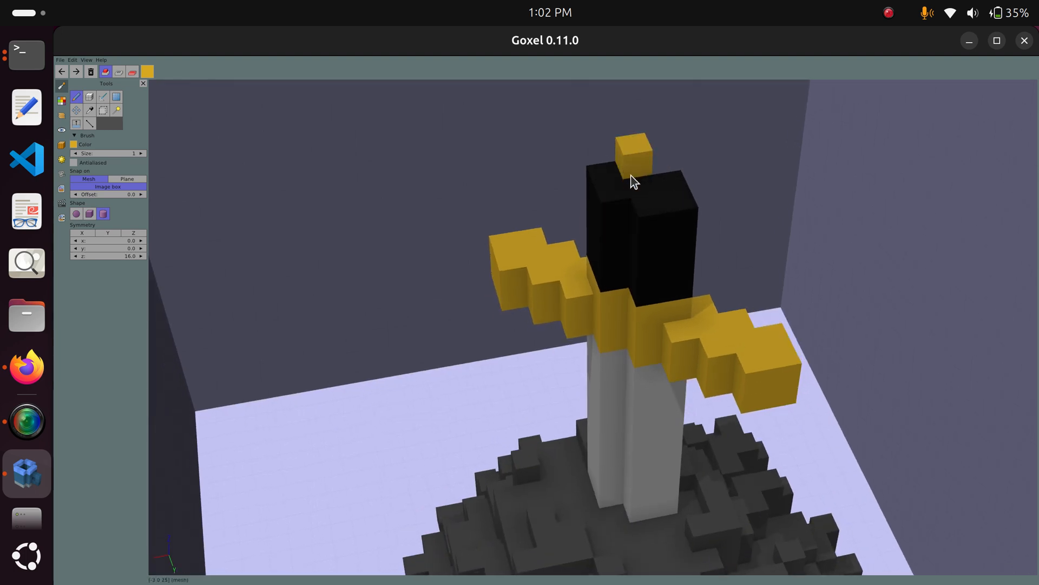
{"action": "left_click", "coordinate": [619, 175]}
{"action": "left_click", "coordinate": [641, 179]}
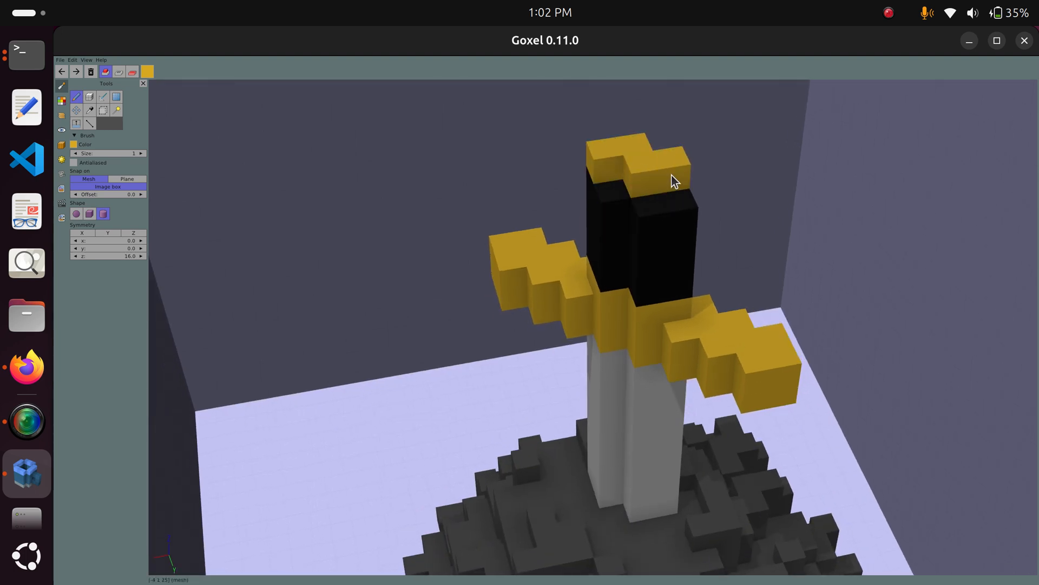
{"action": "left_click", "coordinate": [672, 174]}
{"action": "middle_click_drag", "start_coordinate": [570, 252], "coordinate": [632, 218]}
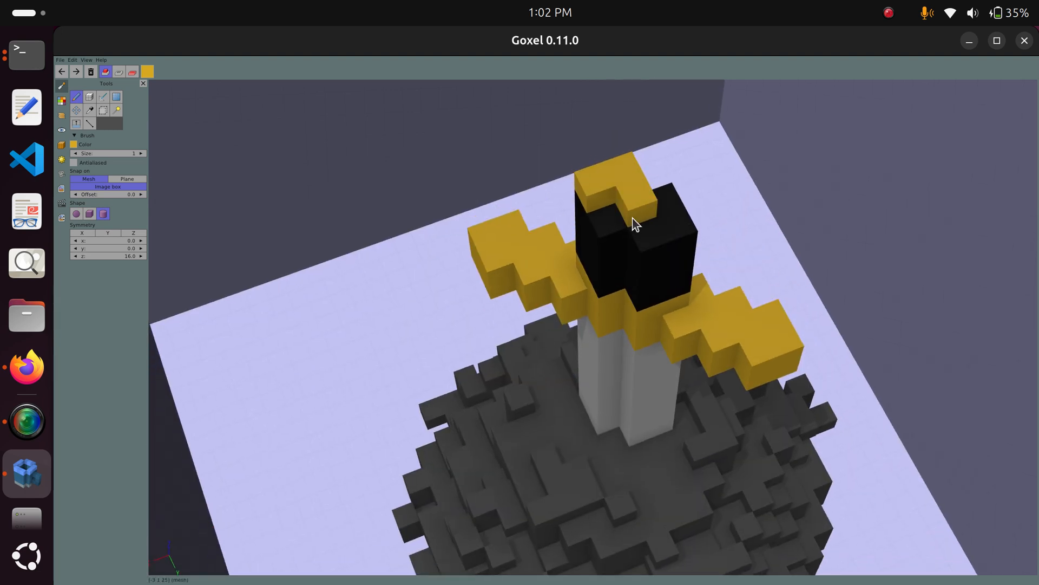
{"action": "left_click", "coordinate": [670, 203]}
{"action": "middle_click_drag", "start_coordinate": [586, 271], "coordinate": [642, 181]}
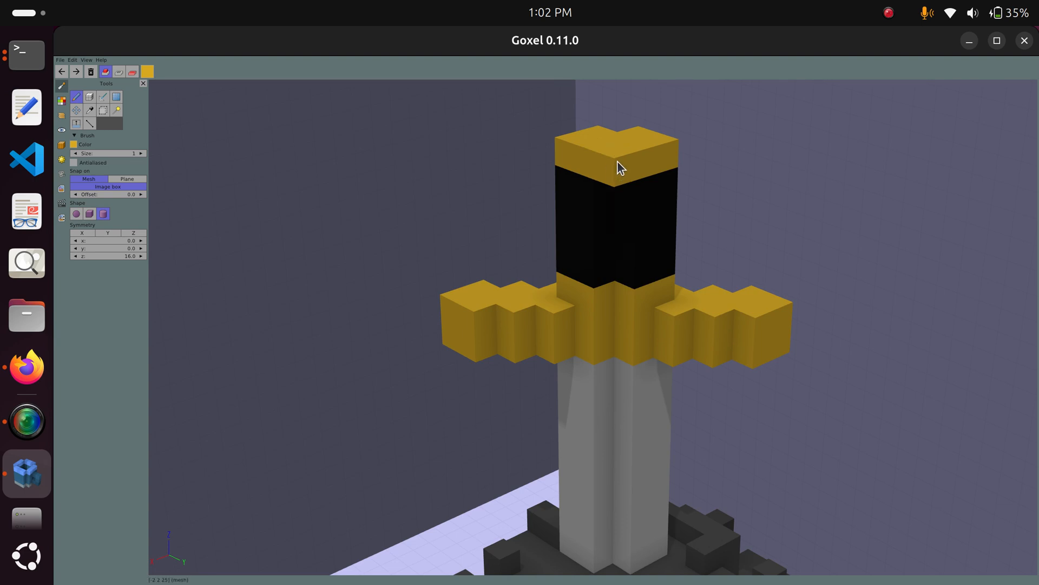
Fill the golden cap out to a square overhanging the grip and extrude it upward into a pommel block
{"action": "middle_click_drag", "start_coordinate": [616, 147], "coordinate": [480, 175]}
{"action": "middle_click_drag", "start_coordinate": [658, 208], "coordinate": [657, 194]}
{"action": "left_click", "coordinate": [667, 200]}
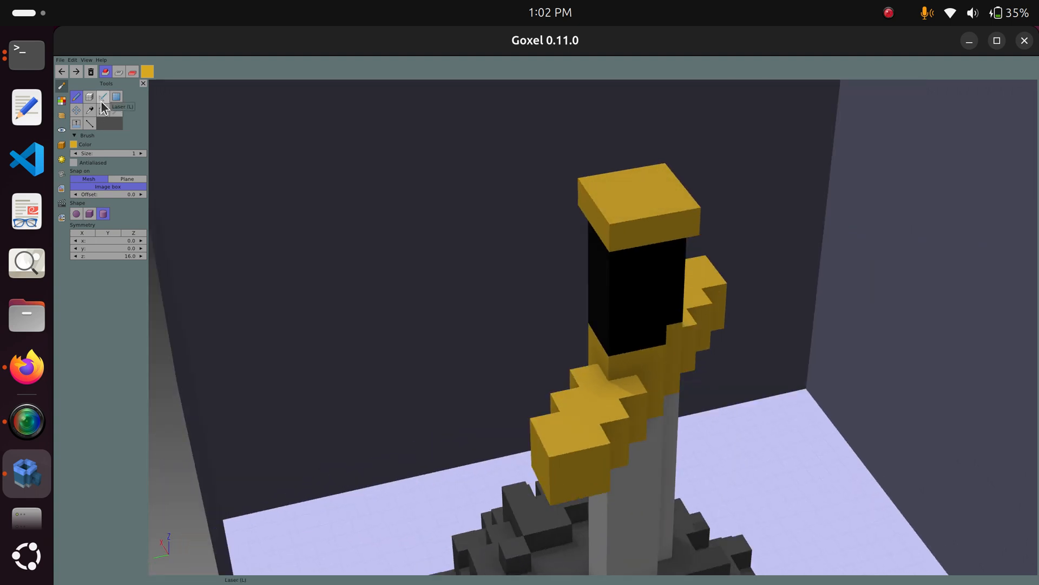
{"action": "left_click", "coordinate": [76, 124]}
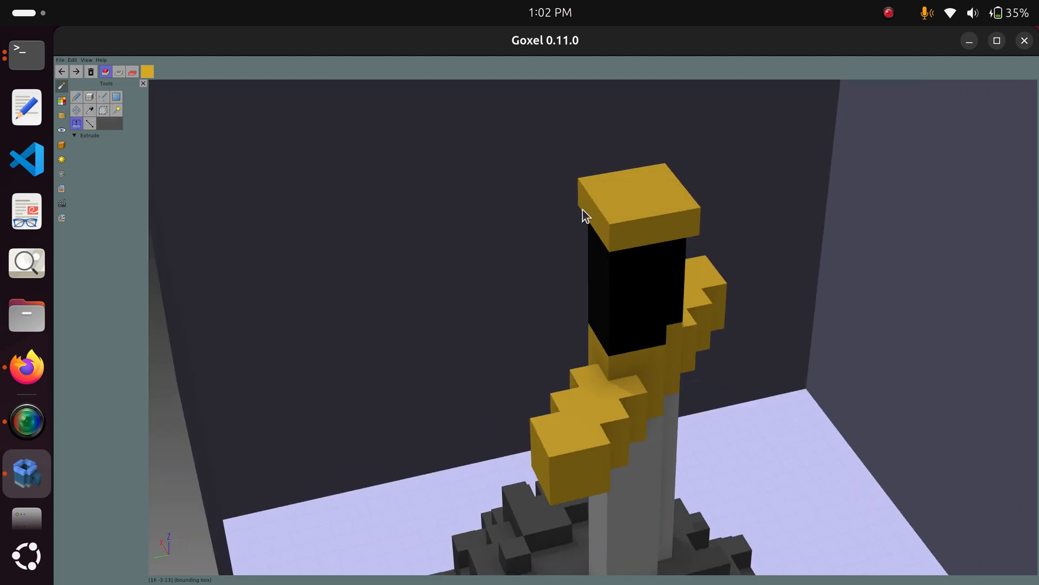
{"action": "left_click_drag", "start_coordinate": [615, 177], "coordinate": [630, 129]}
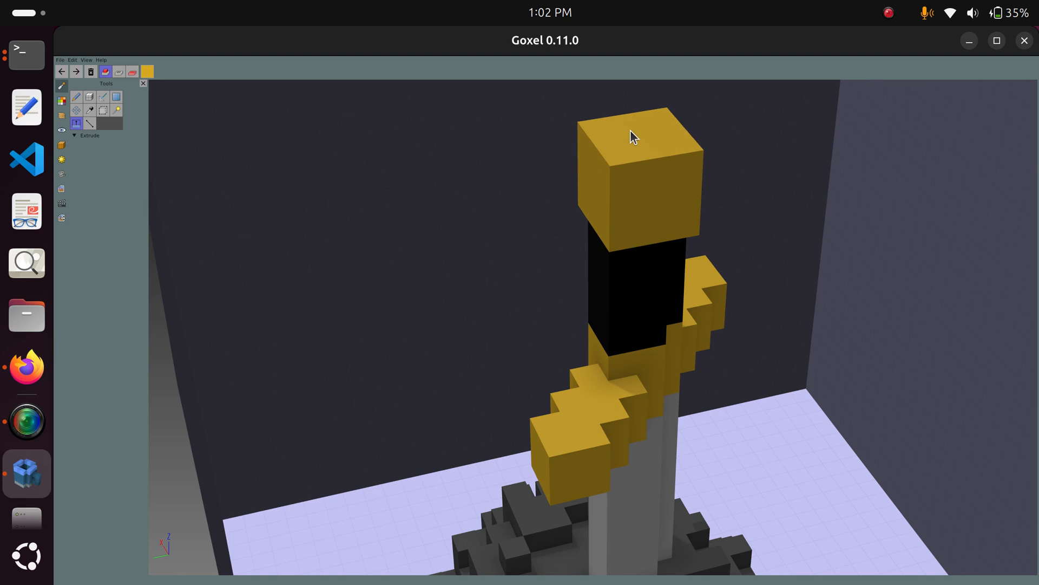
Round the pommel by brushing golden voxels onto its sides and top, undoing the last stray change
{"action": "mouse_move", "coordinate": [630, 130]}
{"action": "middle_mouse_down"}
{"action": "mouse_move", "coordinate": [756, 221]}
{"action": "mouse_move", "coordinate": [900, 225]}
{"action": "mouse_move", "coordinate": [671, 246]}
{"action": "mouse_move", "coordinate": [558, 232]}
{"action": "mouse_move", "coordinate": [623, 123]}
{"action": "middle_mouse_up"}
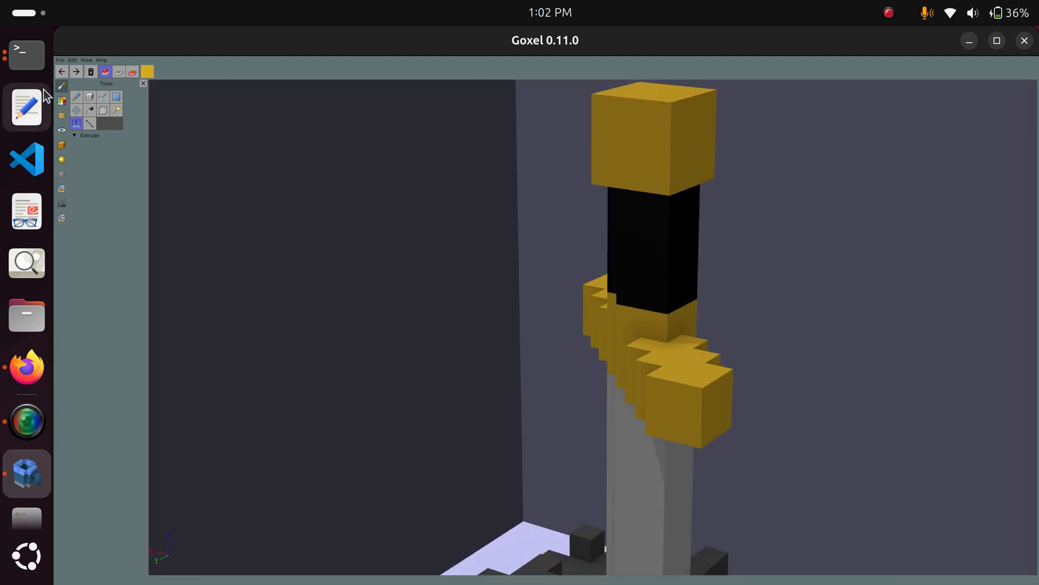
{"action": "left_click", "coordinate": [77, 98]}
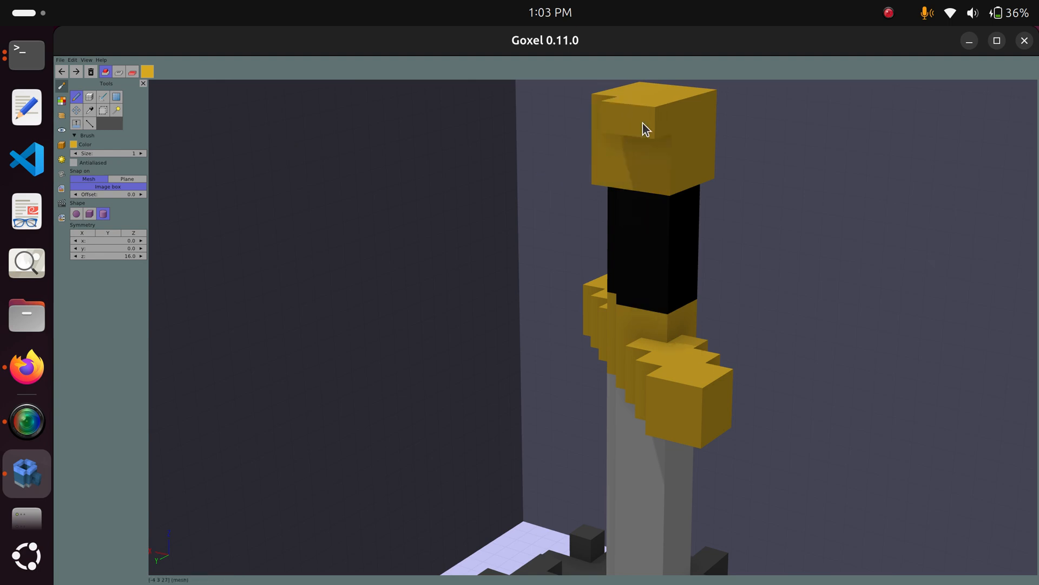
{"action": "left_click", "coordinate": [645, 151]}
{"action": "left_click", "coordinate": [620, 153]}
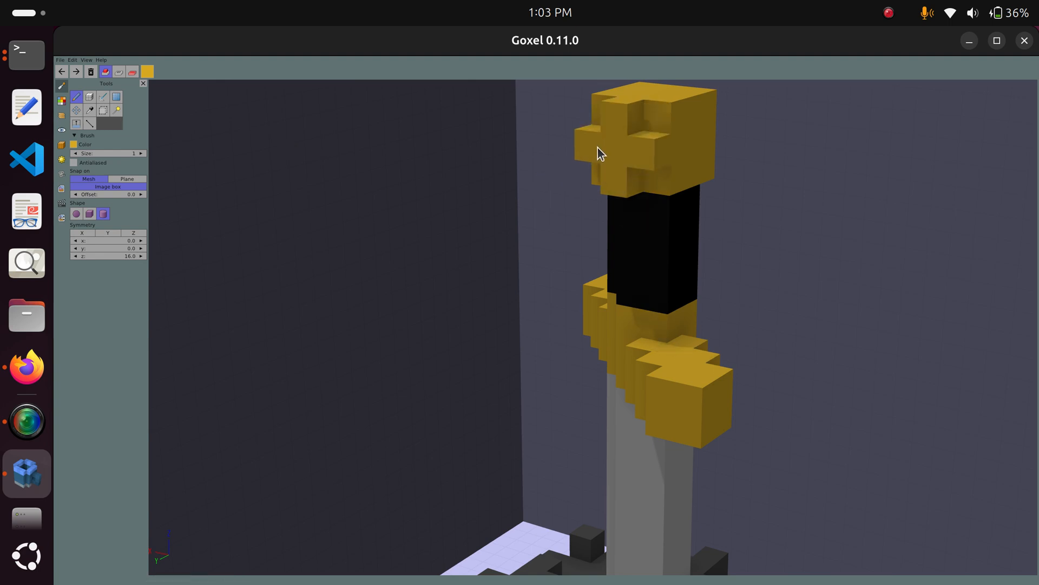
{"action": "left_click", "coordinate": [597, 148]}
{"action": "middle_click_drag", "start_coordinate": [597, 149], "coordinate": [544, 184]}
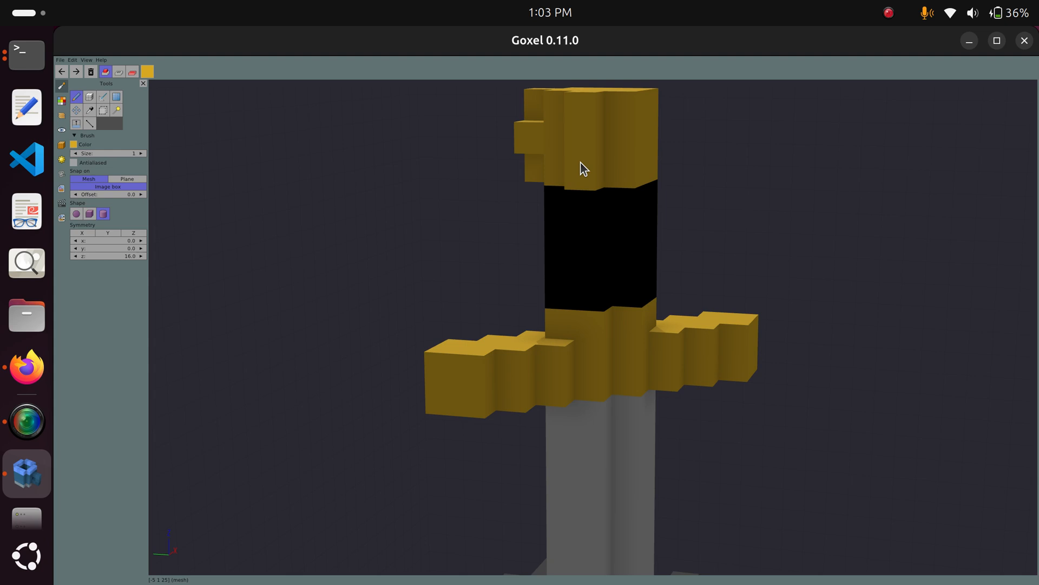
{"action": "middle_click_drag", "start_coordinate": [615, 157], "coordinate": [580, 127]}
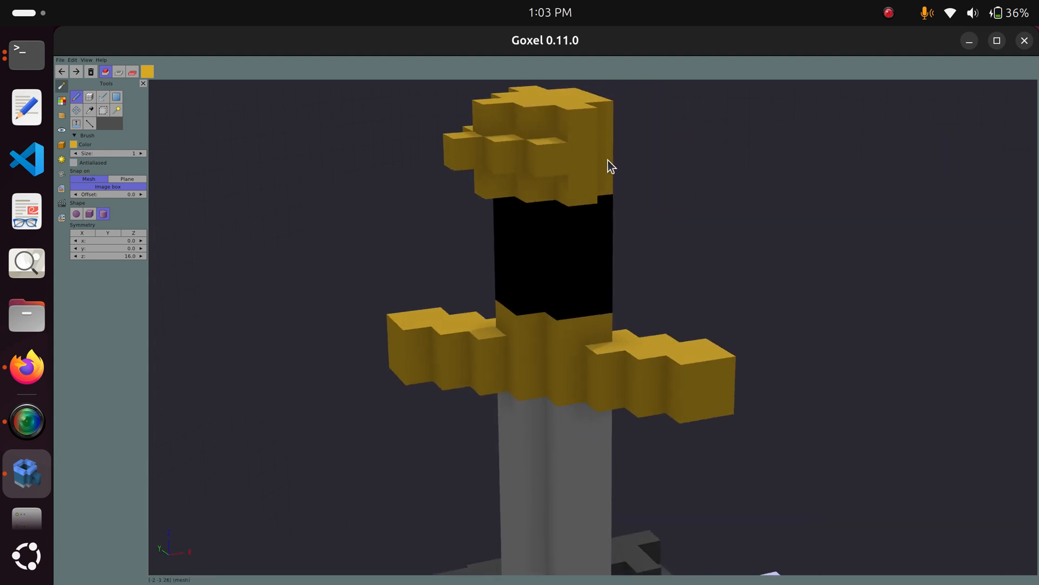
{"action": "middle_click_drag", "start_coordinate": [617, 164], "coordinate": [566, 125]}
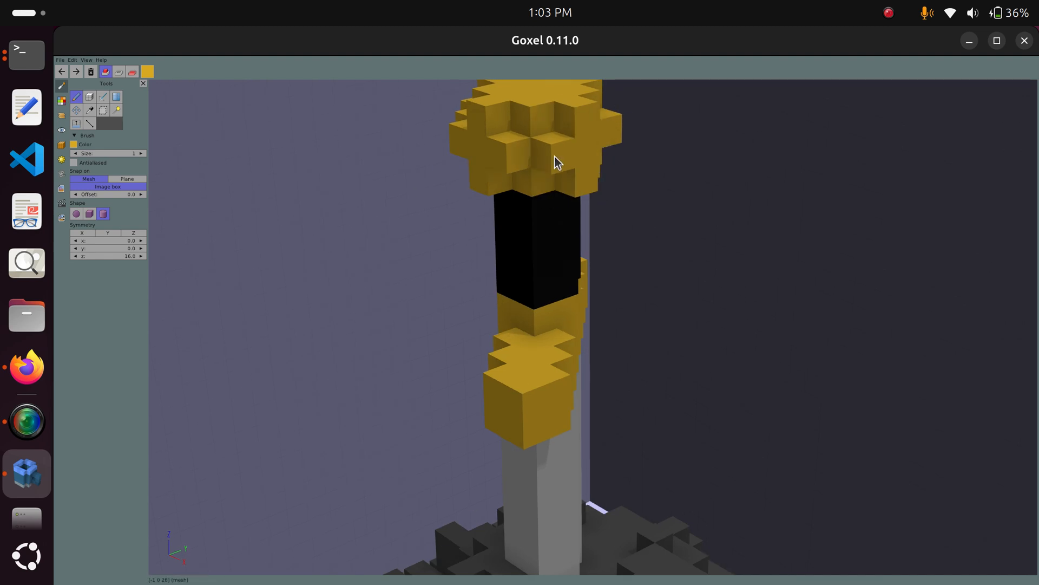
{"action": "middle_click_drag", "start_coordinate": [595, 165], "coordinate": [599, 227]}
{"action": "scroll", "coordinate": [596, 230], "scroll_direction": "up", "scroll_amount": 1}
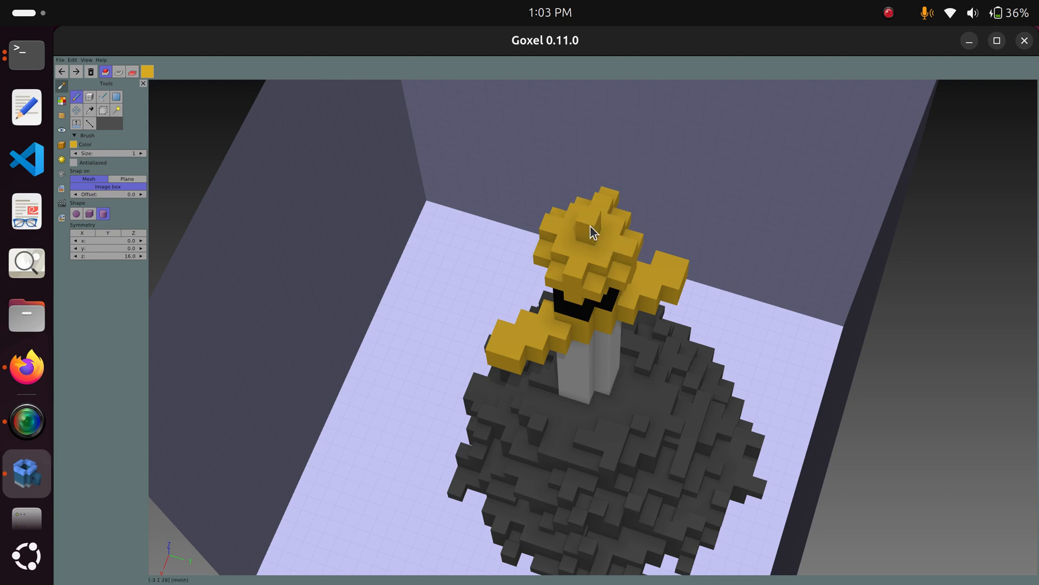
{"action": "middle_click_drag", "start_coordinate": [590, 225], "coordinate": [560, 137]}
{"action": "key", "text": "ctrl+z"}
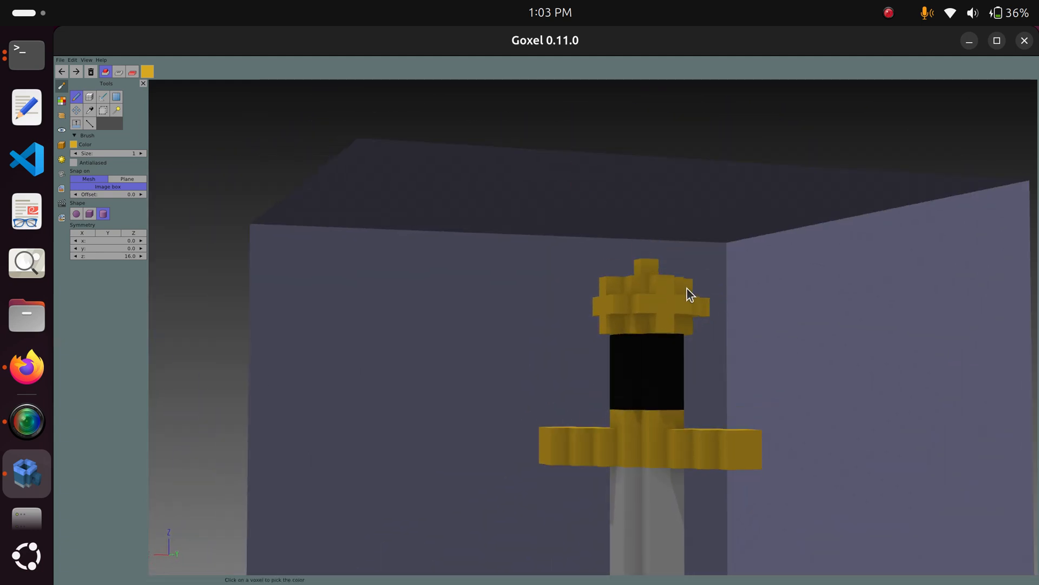
Examine the pommel from several sides and the front of the crossguard's centre
{"action": "middle_click_drag", "start_coordinate": [651, 432], "coordinate": [564, 285]}
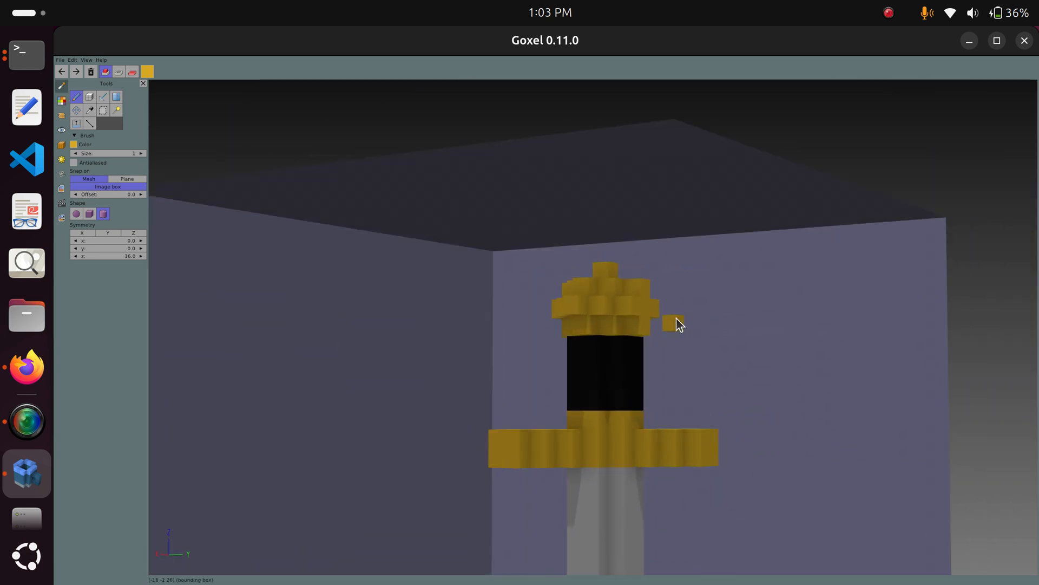
{"action": "middle_click_drag", "start_coordinate": [501, 360], "coordinate": [631, 353]}
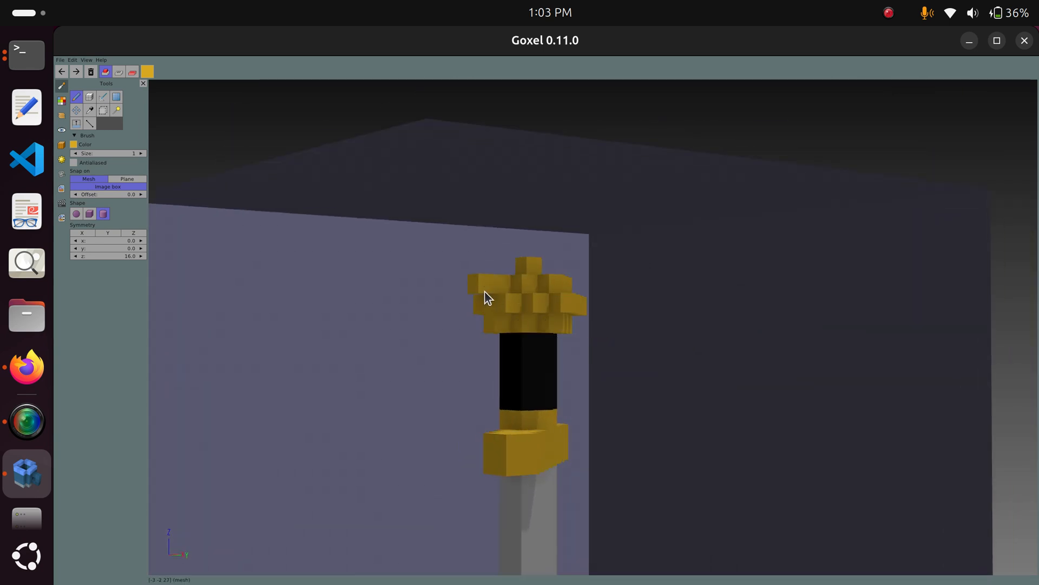
{"action": "middle_click_drag", "start_coordinate": [490, 301], "coordinate": [301, 422]}
{"action": "scroll", "coordinate": [590, 449], "scroll_direction": "up", "scroll_amount": 4}
{"action": "mouse_move", "coordinate": [720, 455]}
{"action": "right_mouse_down"}
{"action": "mouse_move", "coordinate": [562, 297]}
{"action": "mouse_move", "coordinate": [582, 339]}
{"action": "right_mouse_up"}
{"action": "middle_click_drag", "start_coordinate": [526, 381], "coordinate": [540, 382]}
{"action": "scroll", "coordinate": [481, 393], "scroll_direction": "up", "scroll_amount": 3}
{"action": "right_click_drag", "start_coordinate": [528, 390], "coordinate": [574, 382]}
Switch the colour palette to MagicaVoxel and choose a bright purple
{"action": "left_click", "coordinate": [63, 101]}
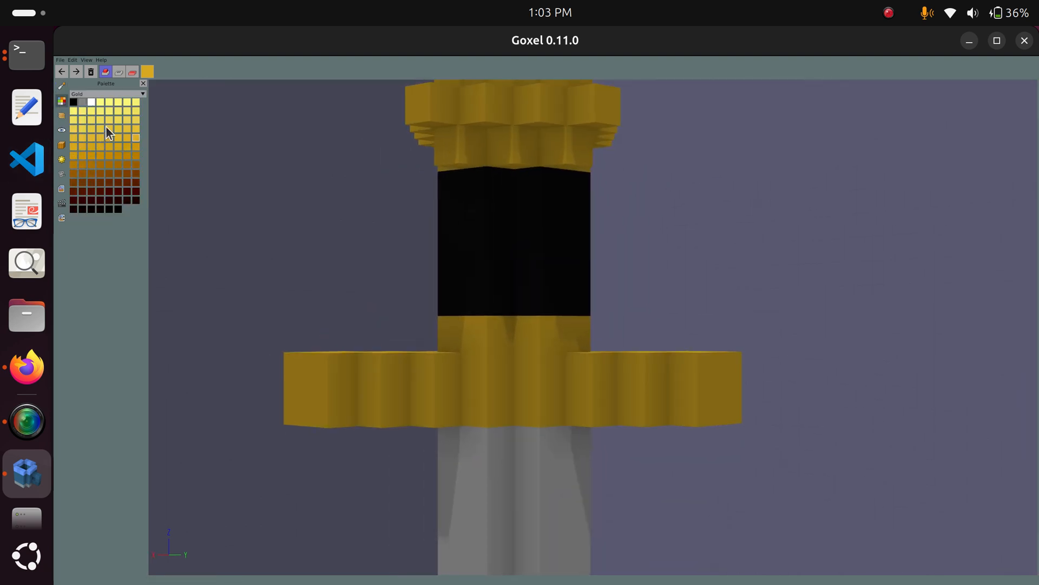
{"action": "left_click", "coordinate": [62, 114]}
{"action": "left_click", "coordinate": [62, 100]}
{"action": "left_click", "coordinate": [130, 94]}
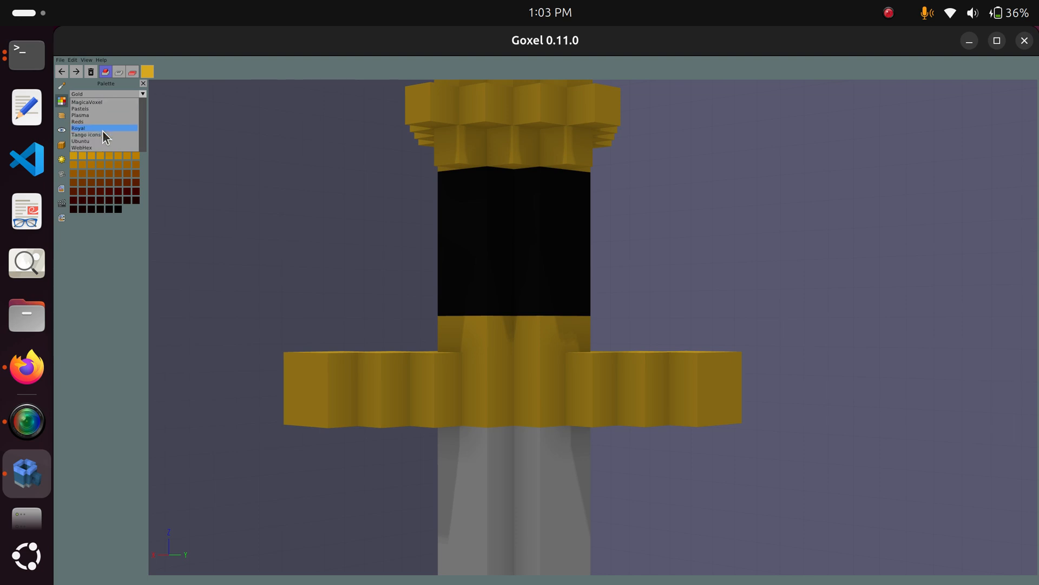
{"action": "left_click", "coordinate": [106, 102]}
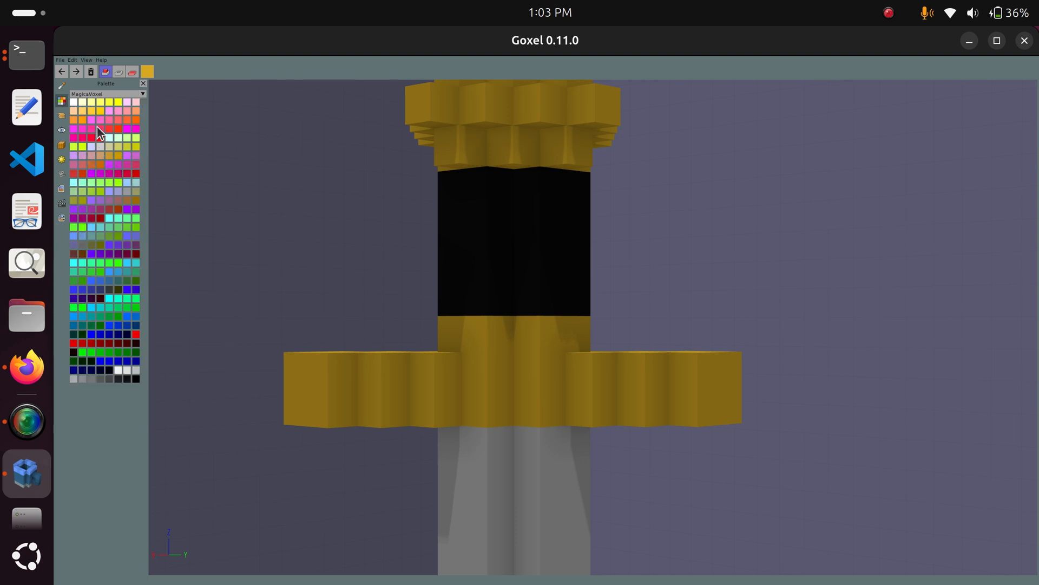
{"action": "left_click", "coordinate": [109, 164]}
Brush a raised purple gem onto the front centre of the crossguard, undoing the misplaced voxels
{"action": "left_click", "coordinate": [500, 406]}
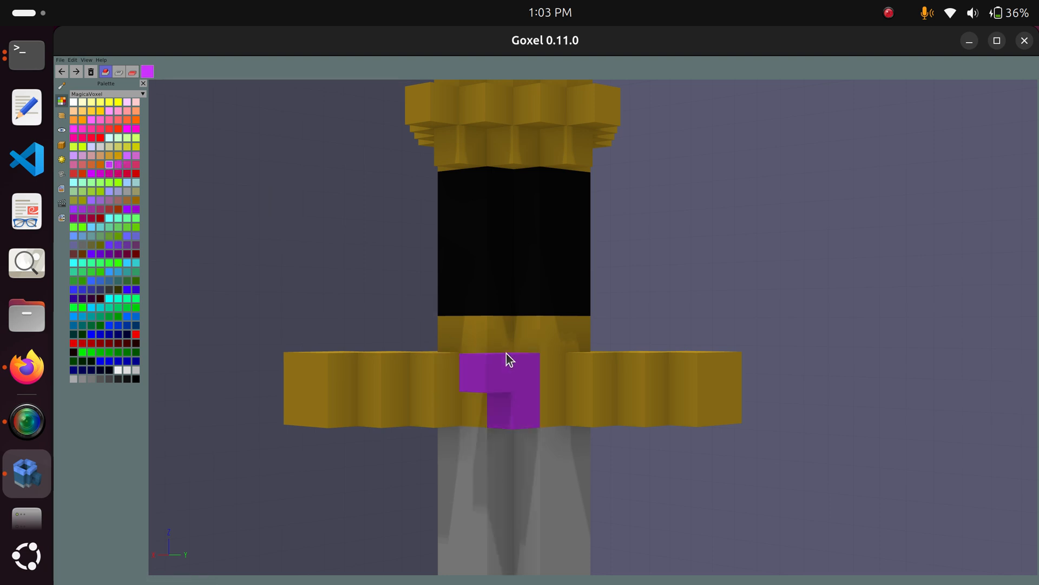
{"action": "left_click", "coordinate": [502, 368]}
{"action": "left_click", "coordinate": [527, 372]}
{"action": "mouse_move", "coordinate": [554, 386]}
{"action": "middle_mouse_down"}
{"action": "mouse_move", "coordinate": [488, 398]}
{"action": "mouse_move", "coordinate": [538, 383]}
{"action": "middle_mouse_up"}
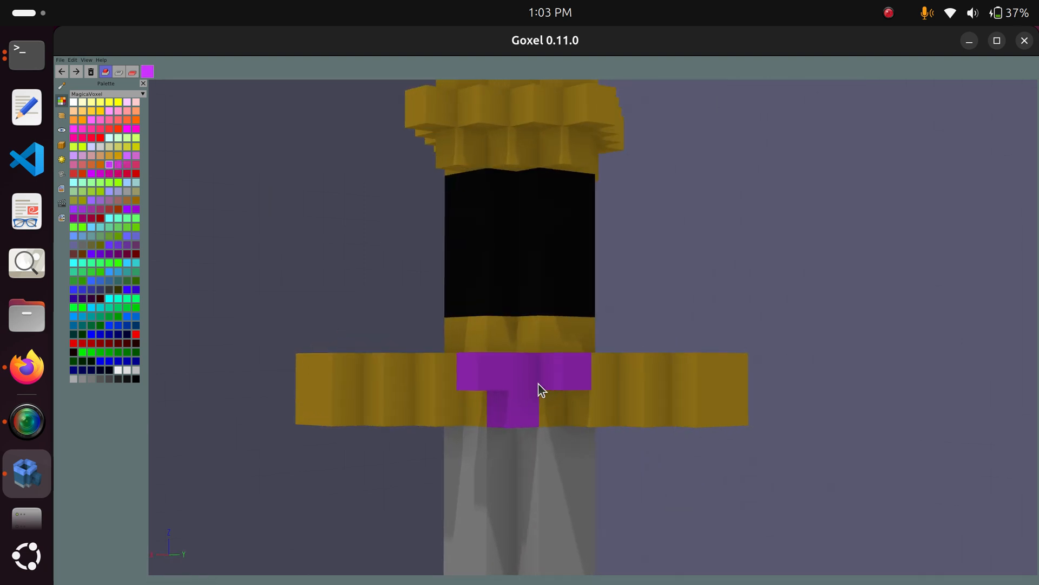
{"action": "left_click", "coordinate": [523, 399]}
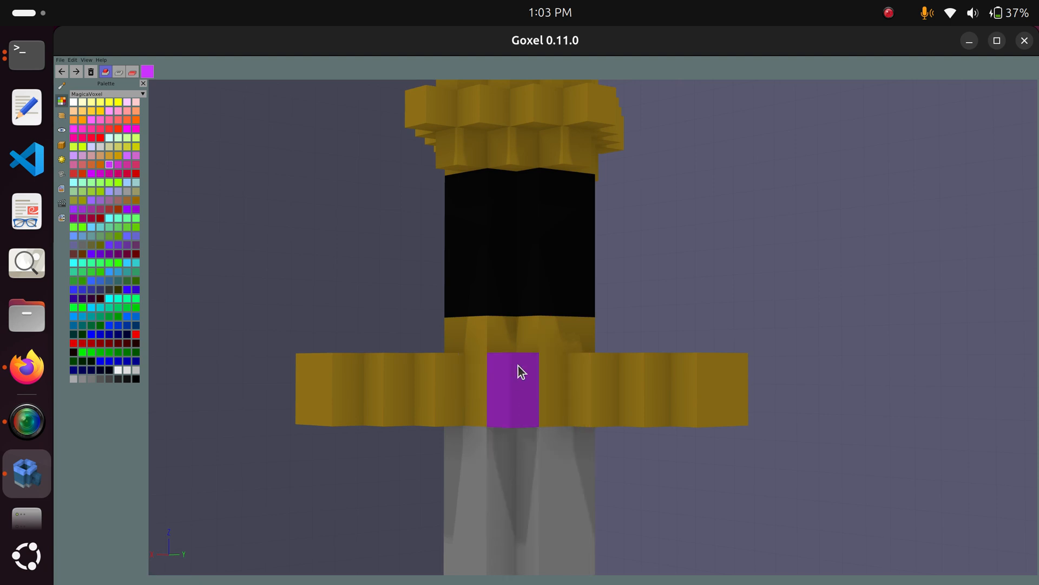
{"action": "left_click", "coordinate": [503, 371]}
{"action": "left_click", "coordinate": [500, 399]}
{"action": "left_click", "coordinate": [523, 376]}
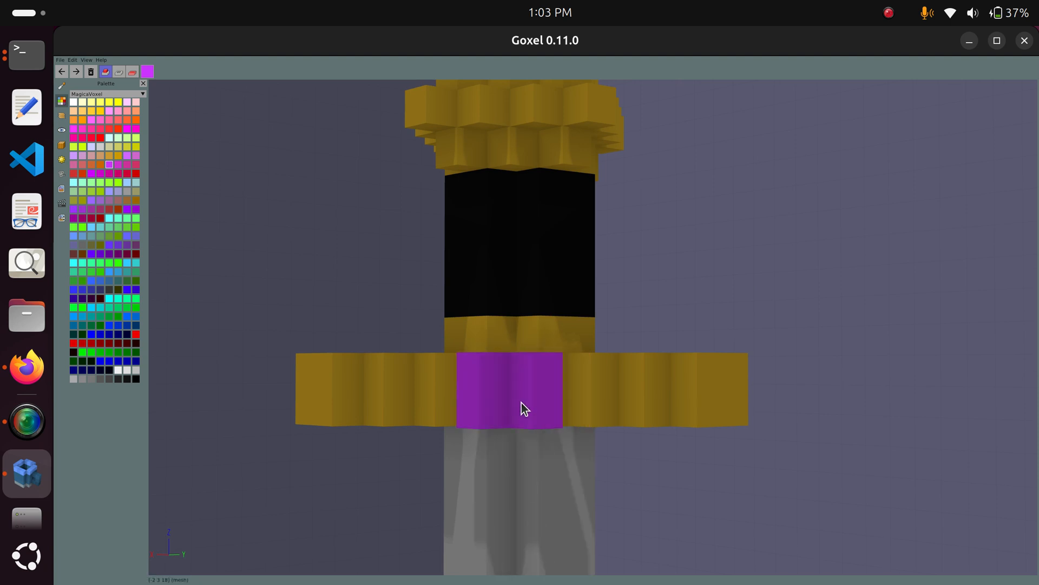
{"action": "scroll", "coordinate": [615, 429], "scroll_direction": "down", "scroll_amount": 3}
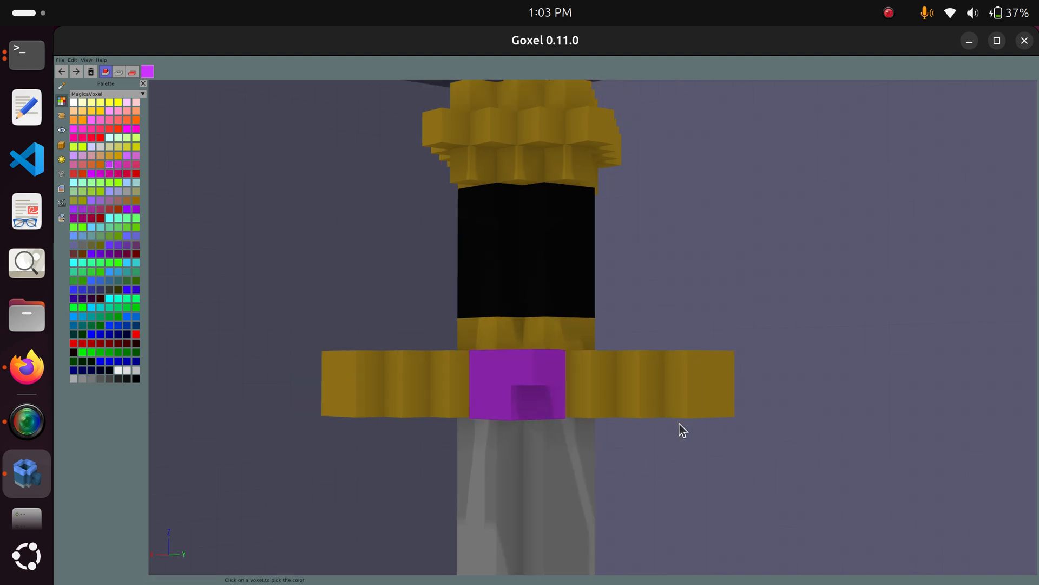
{"action": "key", "text": "ctrl+z"}
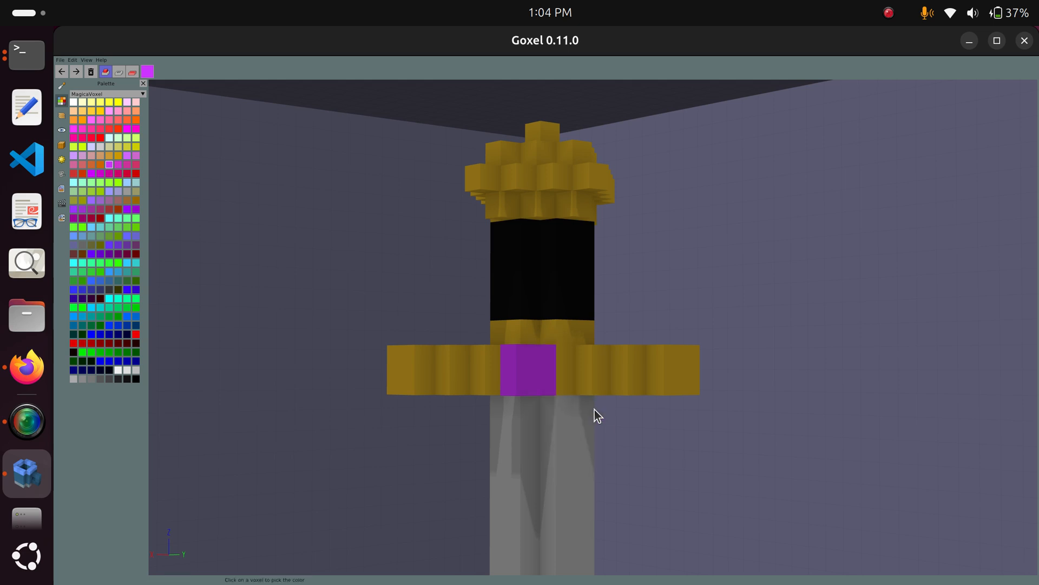
{"action": "left_click", "coordinate": [550, 359]}
Brush a matching purple gem, two voxels high, onto the back centre of the crossguard
{"action": "middle_click_drag", "start_coordinate": [551, 382], "coordinate": [775, 441]}
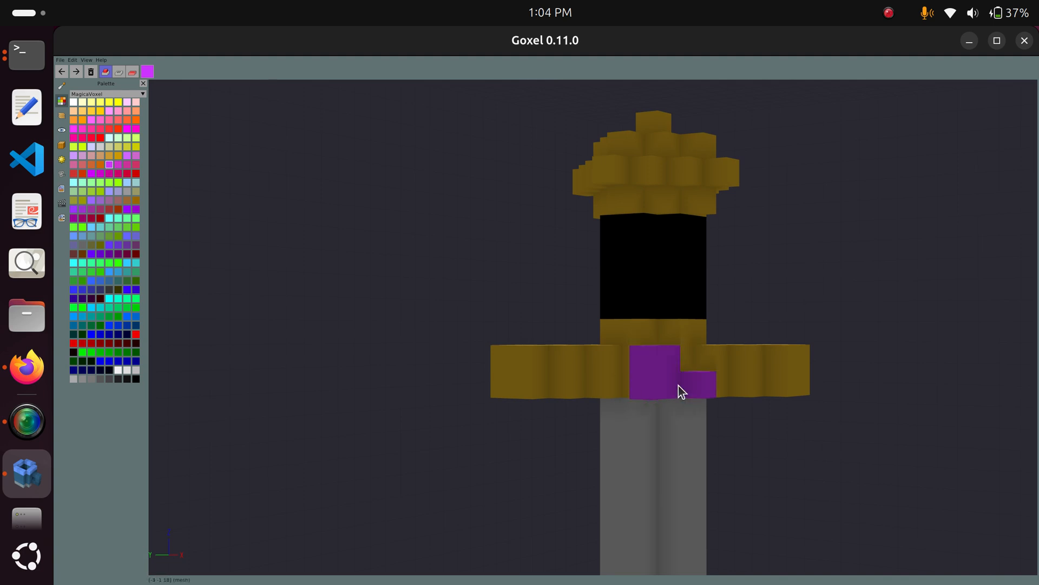
{"action": "middle_click_drag", "start_coordinate": [677, 385], "coordinate": [619, 371]}
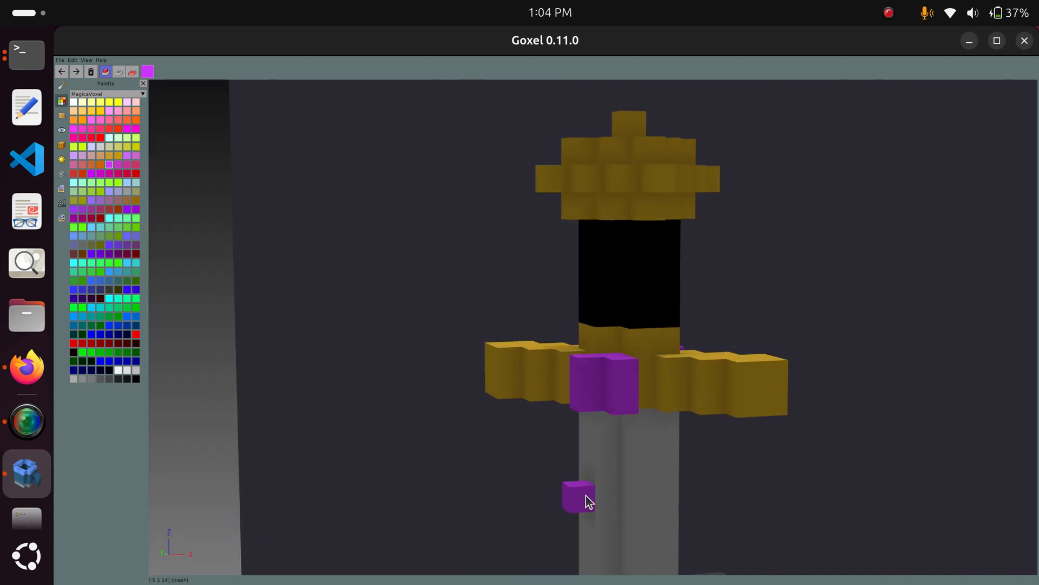
Brush single purple voxels above and below the gems on both the front and back of the crossguard
{"action": "middle_click_drag", "start_coordinate": [586, 495], "coordinate": [454, 418]}
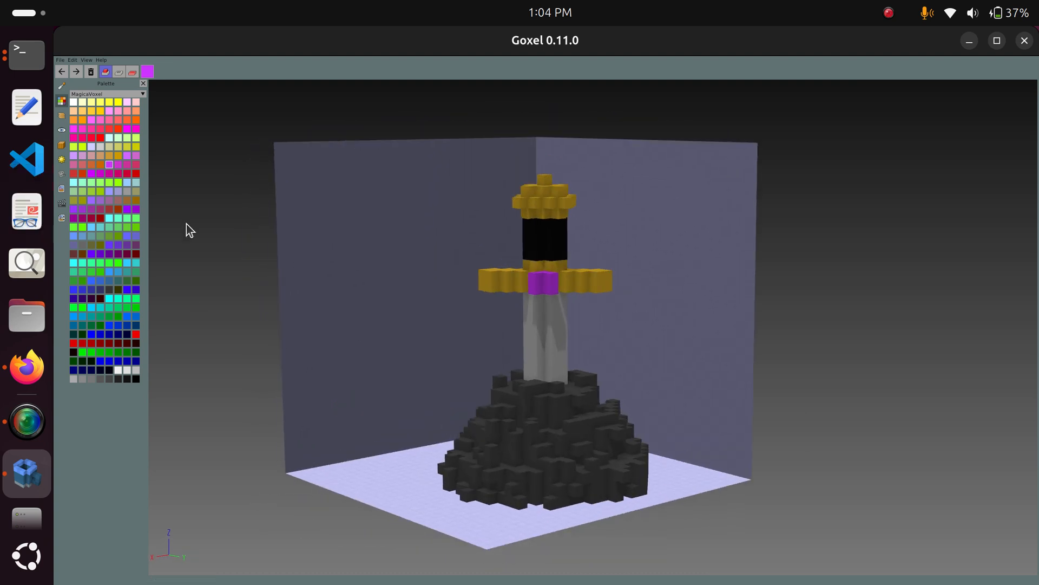
{"action": "left_click", "coordinate": [546, 284]}
{"action": "middle_click_drag", "start_coordinate": [385, 336], "coordinate": [528, 285]}
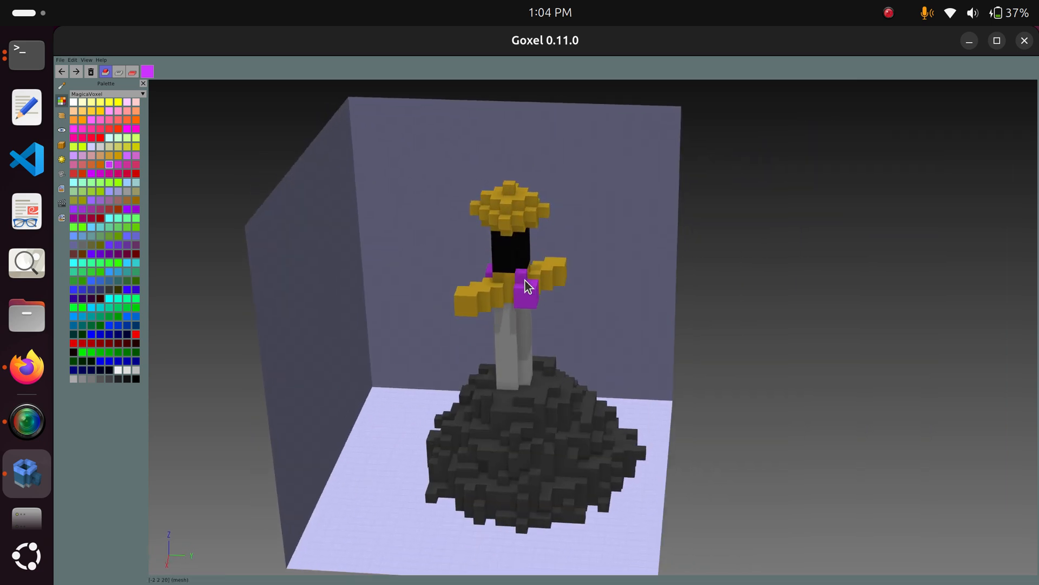
{"action": "middle_click_drag", "start_coordinate": [395, 283], "coordinate": [596, 335]}
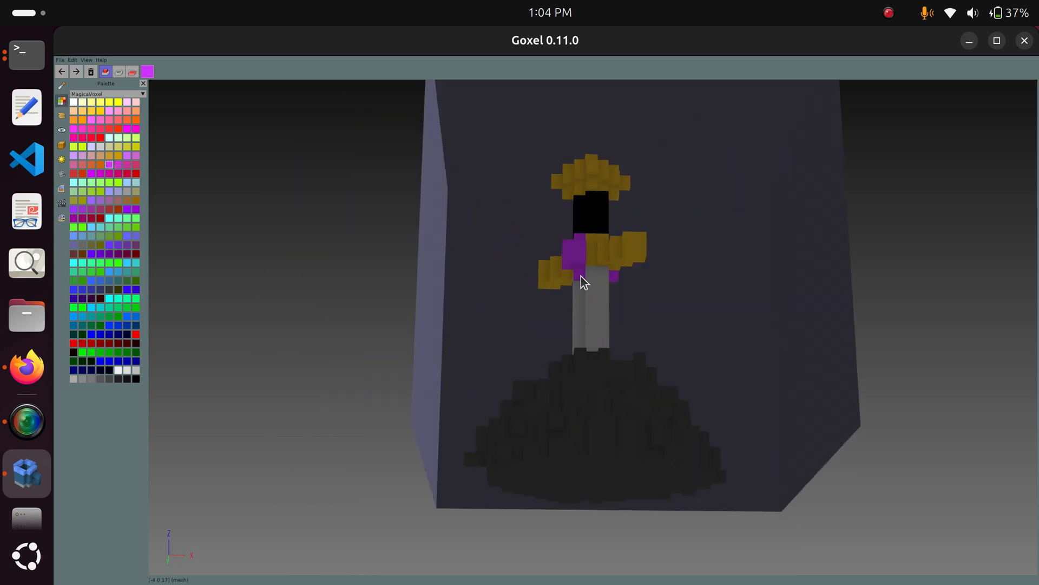
{"action": "right_click_drag", "start_coordinate": [642, 324], "coordinate": [447, 342]}
{"action": "right_click_drag", "start_coordinate": [563, 308], "coordinate": [431, 332]}
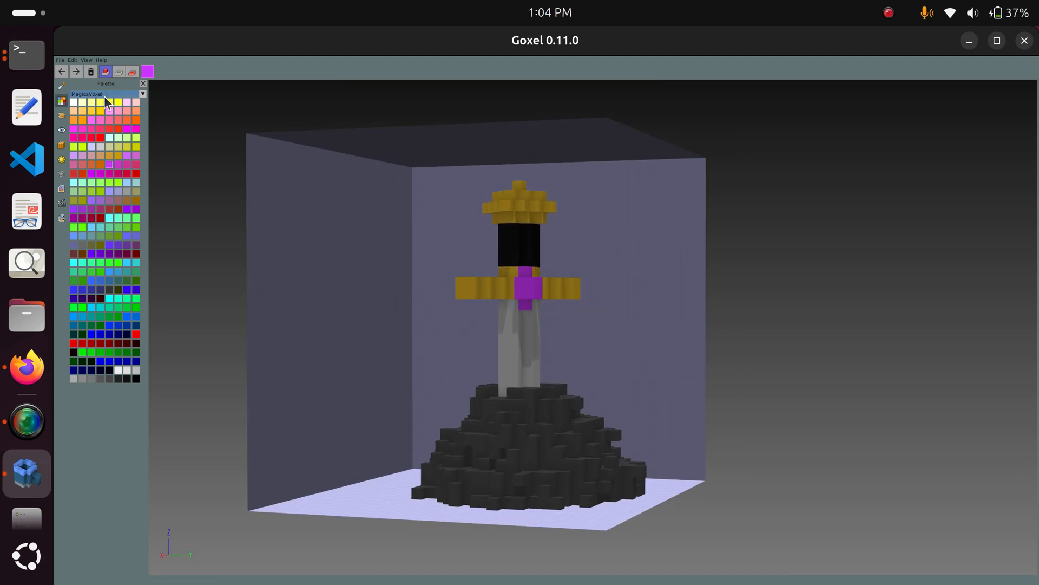
Save the model as sword.gox
{"action": "left_click", "coordinate": [60, 60]}
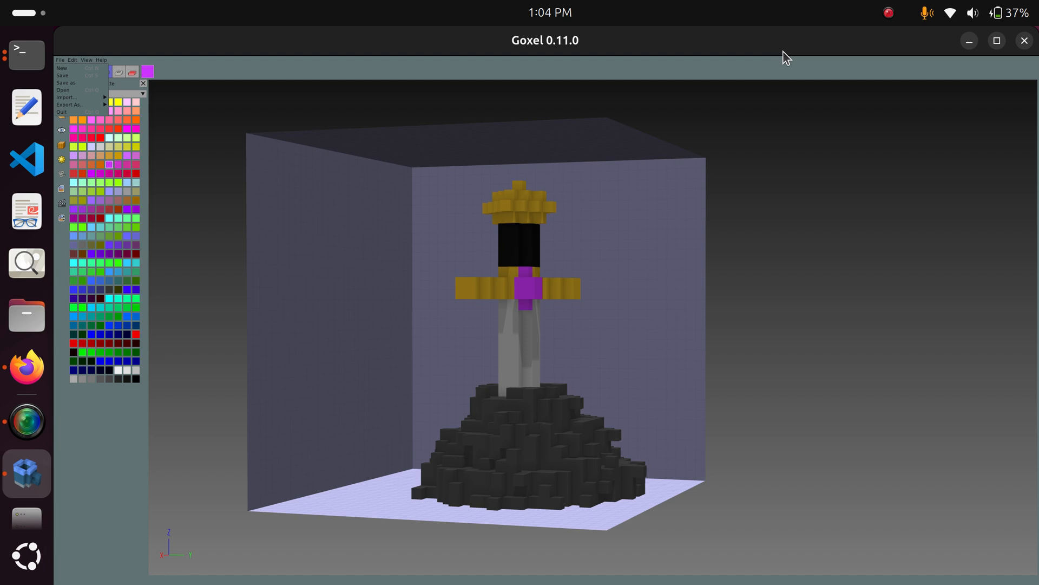
{"action": "left_click", "coordinate": [888, 14]}
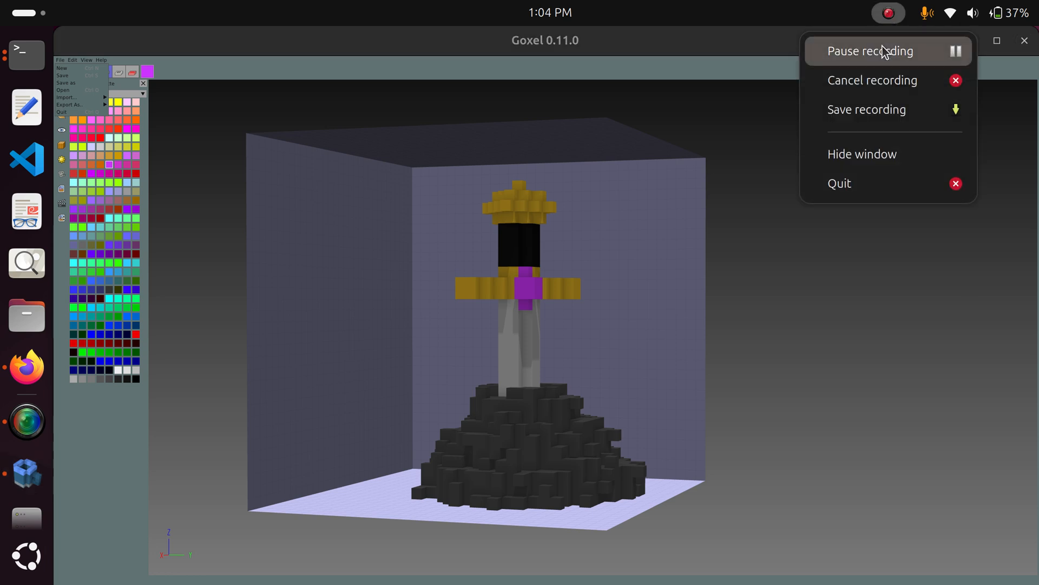
{"action": "left_click", "coordinate": [882, 49]}
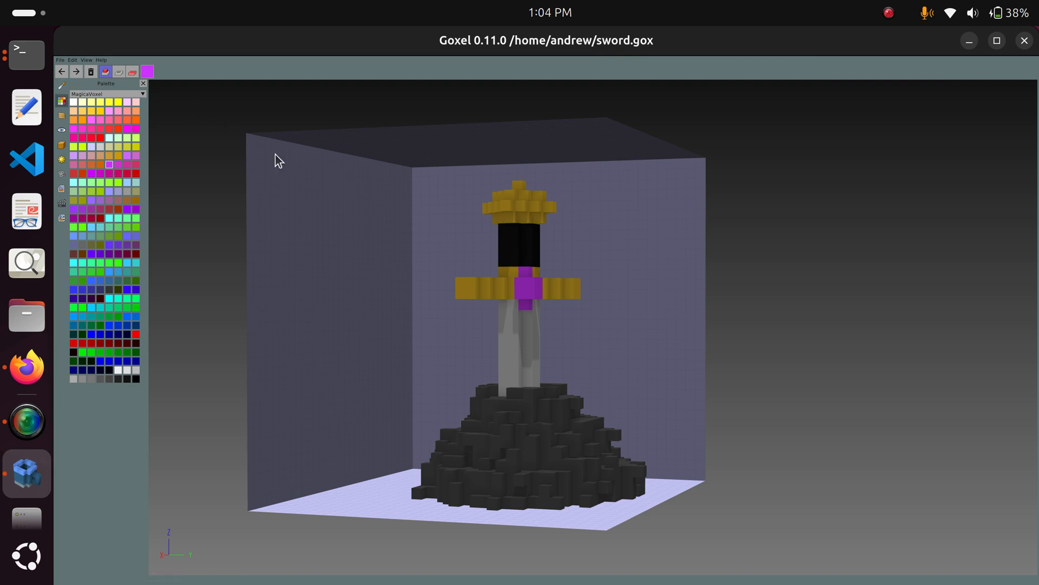
Turn on Marching Cubes rendering and examine the sword, gem and stone from several sides
{"action": "scroll", "coordinate": [469, 187], "scroll_direction": "up", "scroll_amount": 3}
{"action": "scroll", "coordinate": [483, 181], "scroll_direction": "down", "scroll_amount": 3}
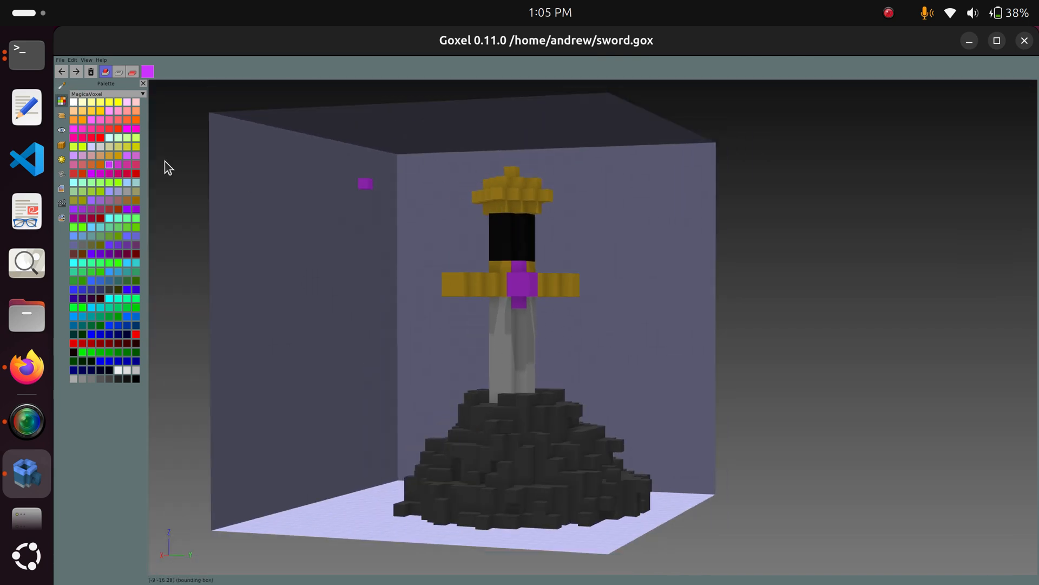
{"action": "left_click", "coordinate": [62, 85]}
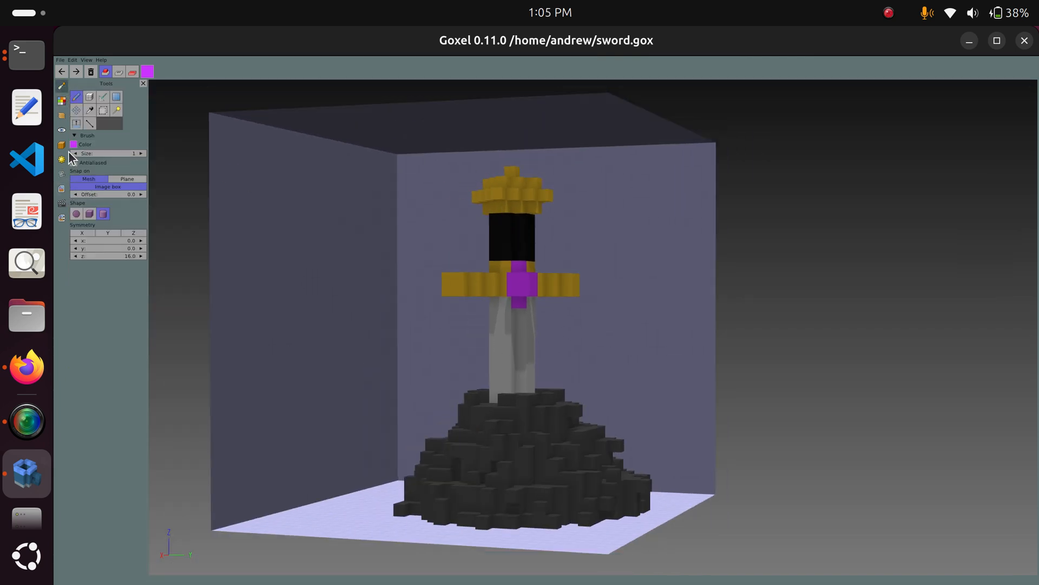
{"action": "left_click", "coordinate": [62, 130]}
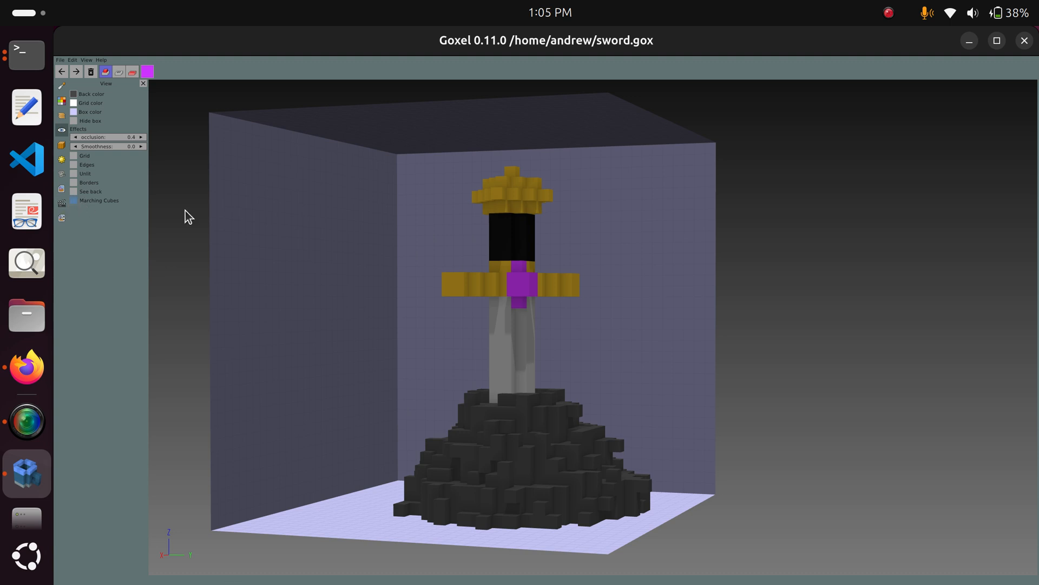
{"action": "right_click_drag", "start_coordinate": [185, 210], "coordinate": [278, 233]}
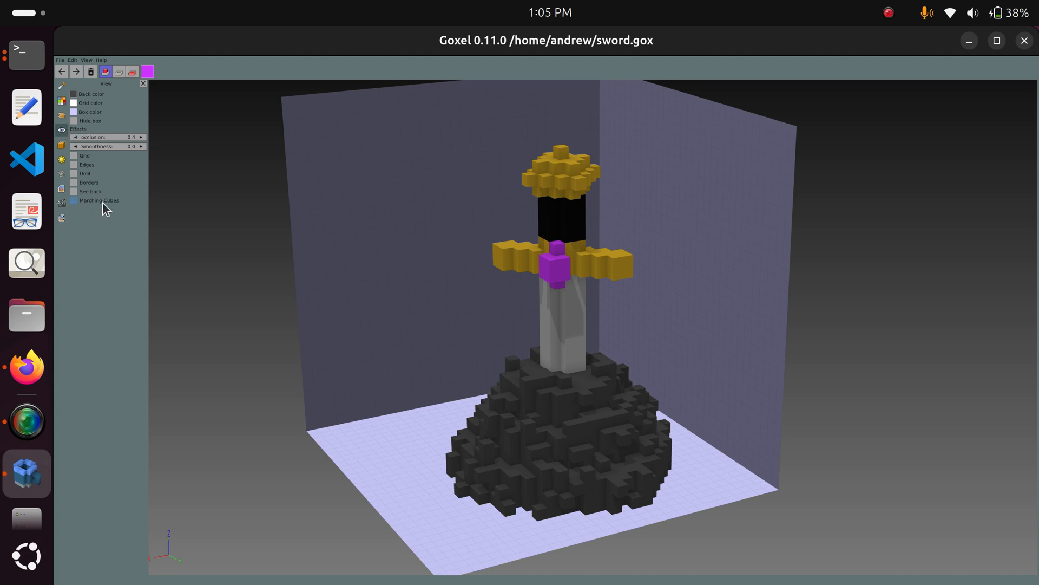
{"action": "left_click", "coordinate": [83, 204]}
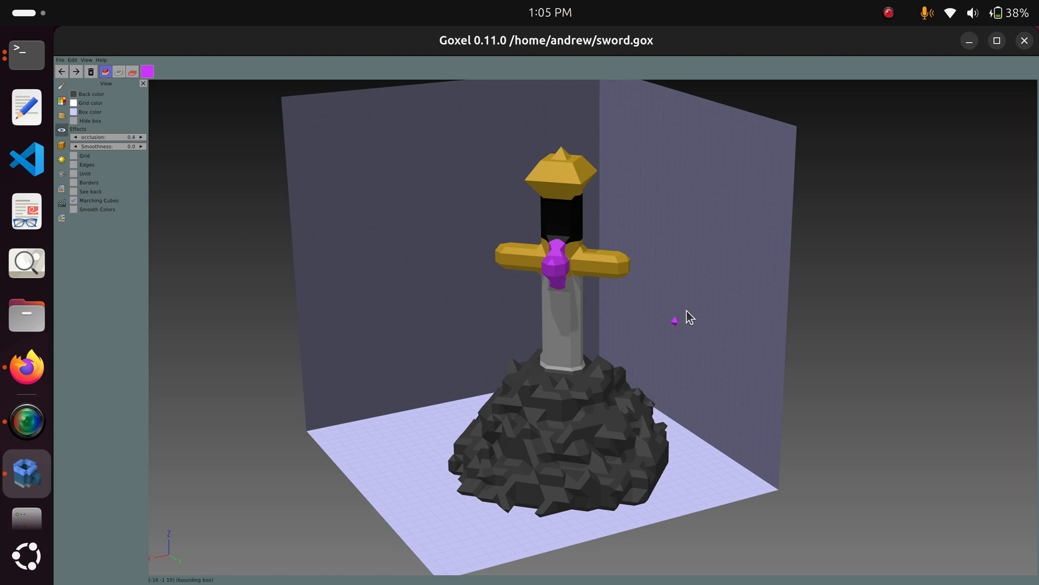
{"action": "middle_click_drag", "start_coordinate": [686, 310], "coordinate": [251, 302]}
{"action": "middle_click_drag", "start_coordinate": [773, 394], "coordinate": [484, 357]}
{"action": "scroll", "coordinate": [684, 360], "scroll_direction": "up", "scroll_amount": 5}
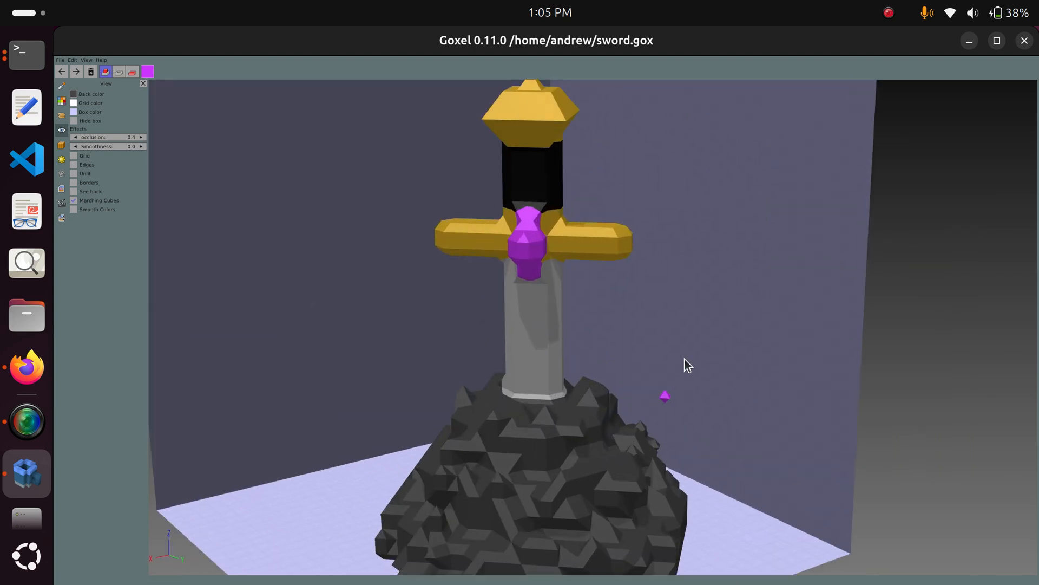
{"action": "middle_click_drag", "start_coordinate": [801, 245], "coordinate": [662, 248]}
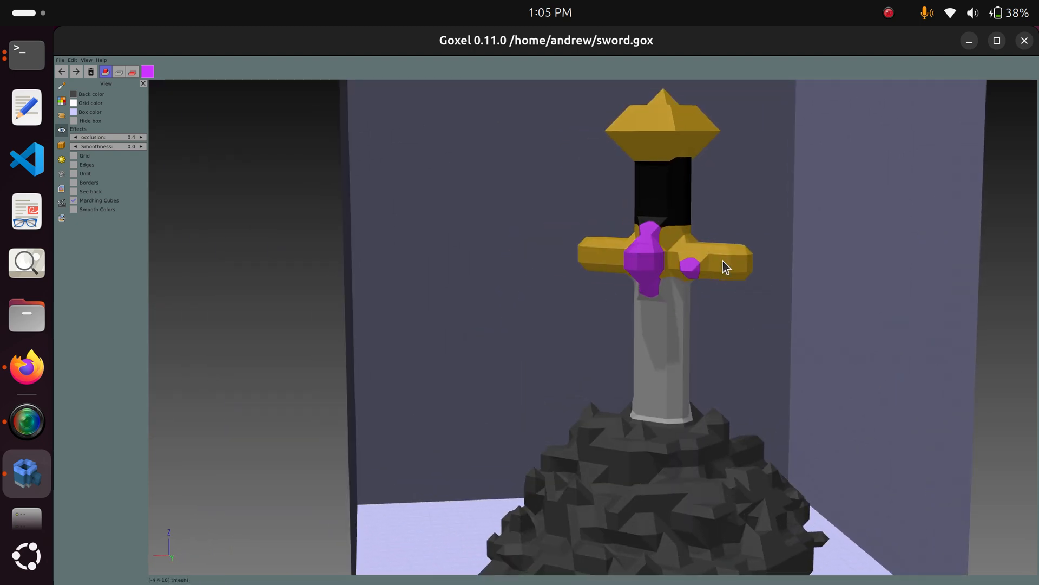
{"action": "middle_click_drag", "start_coordinate": [736, 290], "coordinate": [585, 294]}
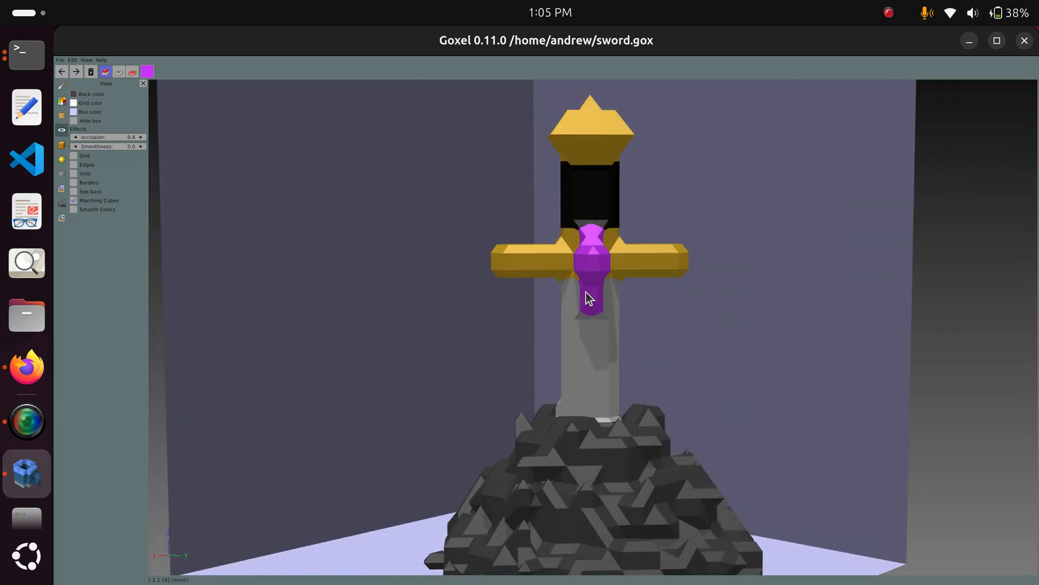
Turn off Marching Cubes to compare the blocky model, and briefly toggle the See back effect
{"action": "left_click", "coordinate": [74, 200]}
{"action": "middle_click_drag", "start_coordinate": [411, 355], "coordinate": [464, 333]}
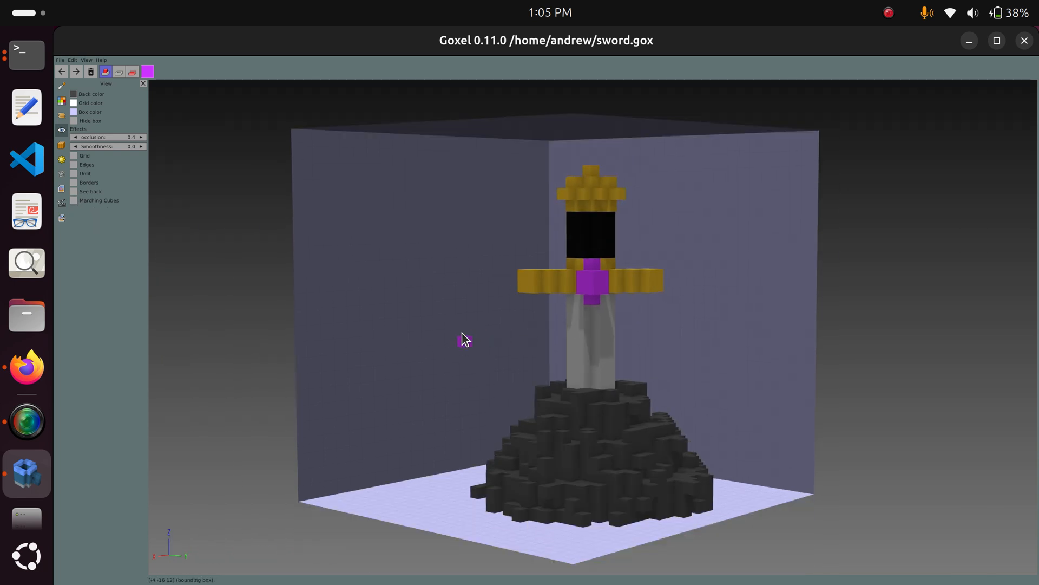
{"action": "left_click", "coordinate": [75, 191]}
{"action": "left_click", "coordinate": [73, 192]}
Enable both Marching Cubes and Smooth Colors for the model's display and view the sword from another side
{"action": "left_click", "coordinate": [74, 200]}
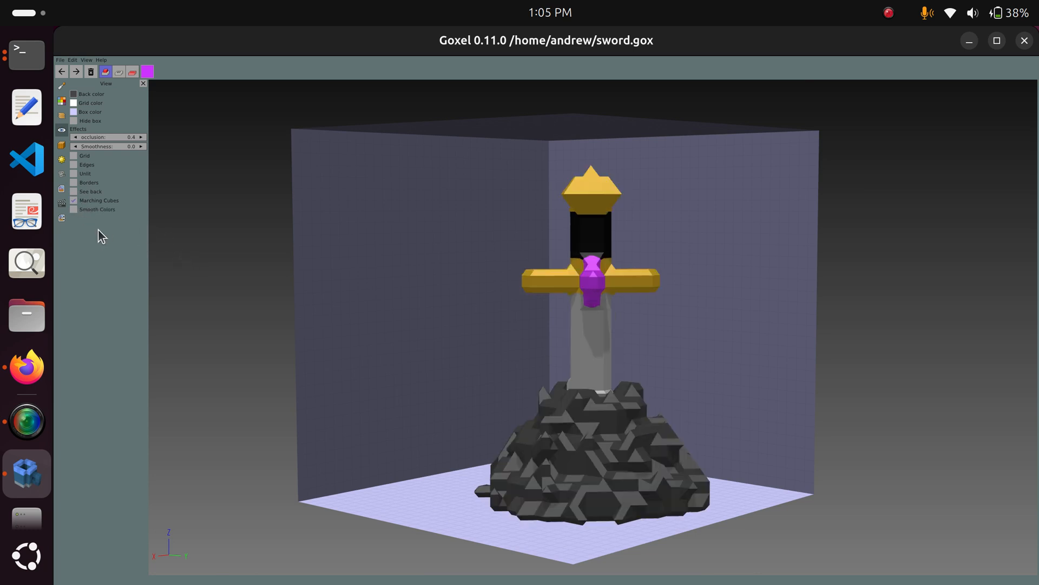
{"action": "left_click", "coordinate": [74, 209]}
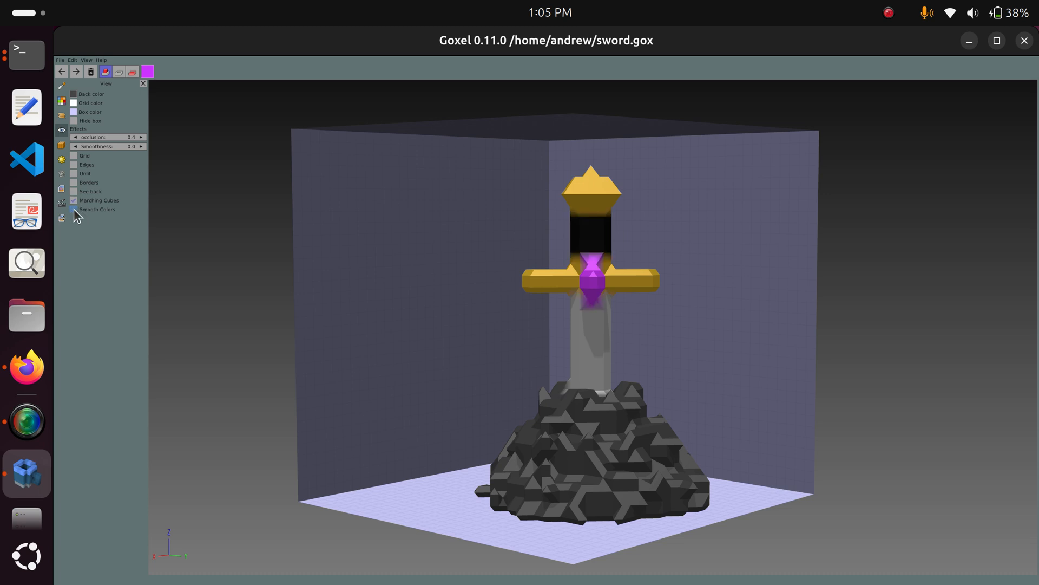
{"action": "right_click_drag", "start_coordinate": [580, 332], "coordinate": [587, 303]}
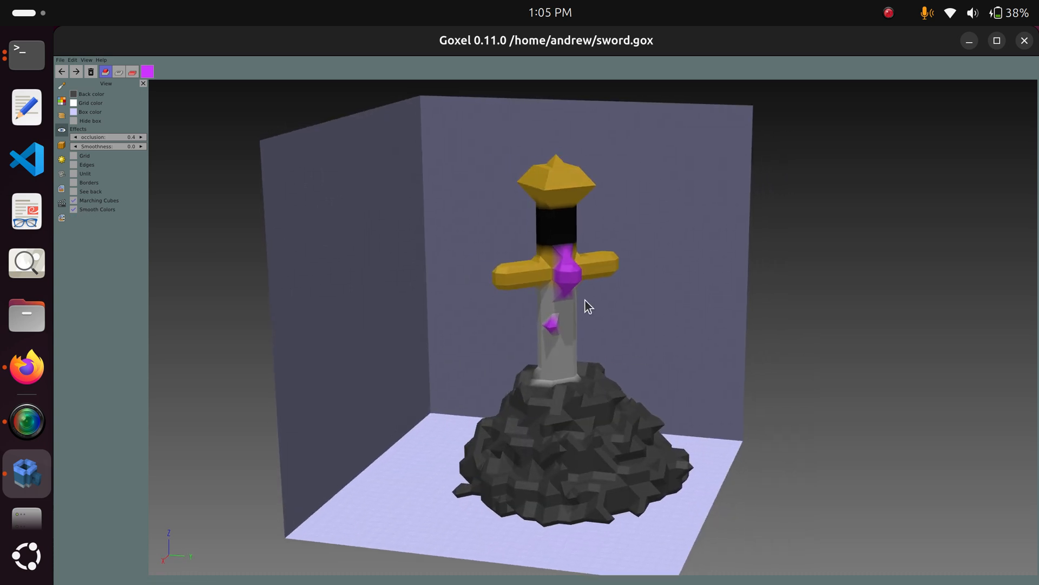
{"action": "scroll", "coordinate": [561, 325], "scroll_direction": "up", "scroll_amount": 2}
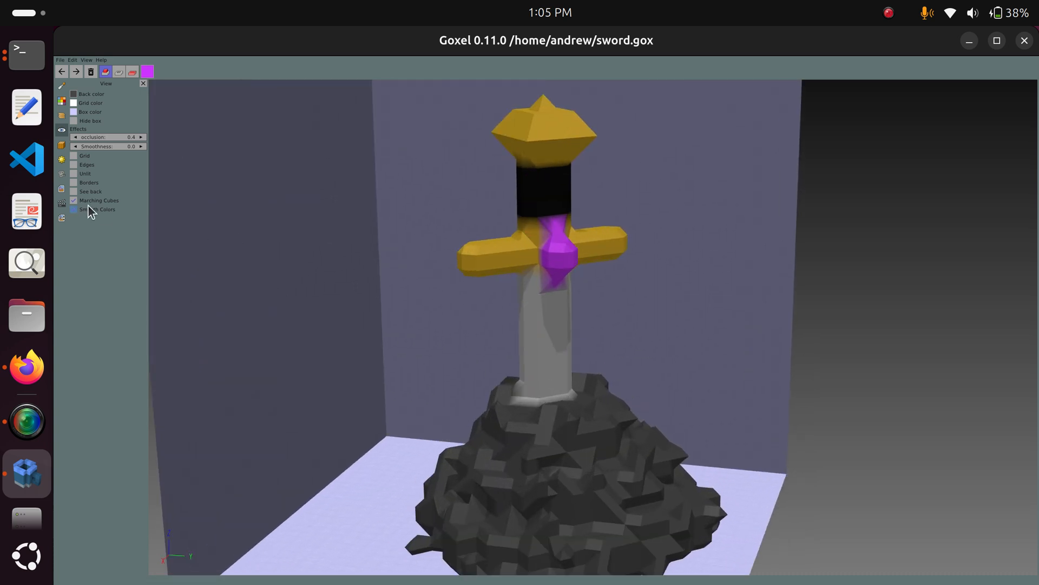
Turn off Smooth Colors and examine the hilt and crossguard gem close up
{"action": "left_click", "coordinate": [86, 210]}
{"action": "scroll", "coordinate": [538, 226], "scroll_direction": "up", "scroll_amount": 4}
{"action": "right_click_drag", "start_coordinate": [558, 236], "coordinate": [600, 391]}
{"action": "middle_click_drag", "start_coordinate": [631, 373], "coordinate": [532, 340]}
{"action": "right_click_drag", "start_coordinate": [535, 345], "coordinate": [563, 325]}
{"action": "scroll", "coordinate": [576, 204], "scroll_direction": "up", "scroll_amount": 2}
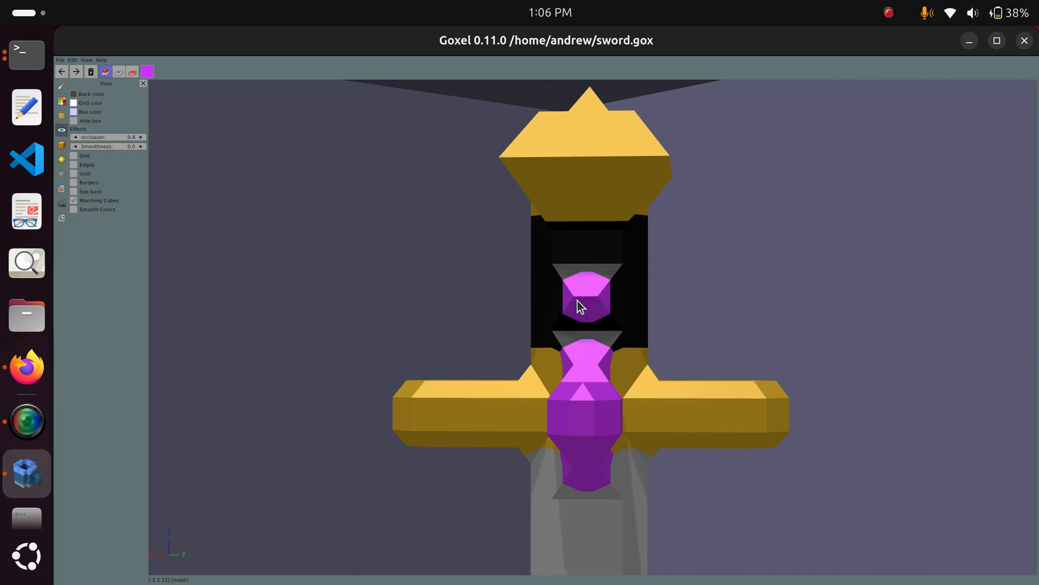
Turn Smooth Colors back on and inspect the hilt and the whole model from the other side
{"action": "left_click", "coordinate": [74, 209]}
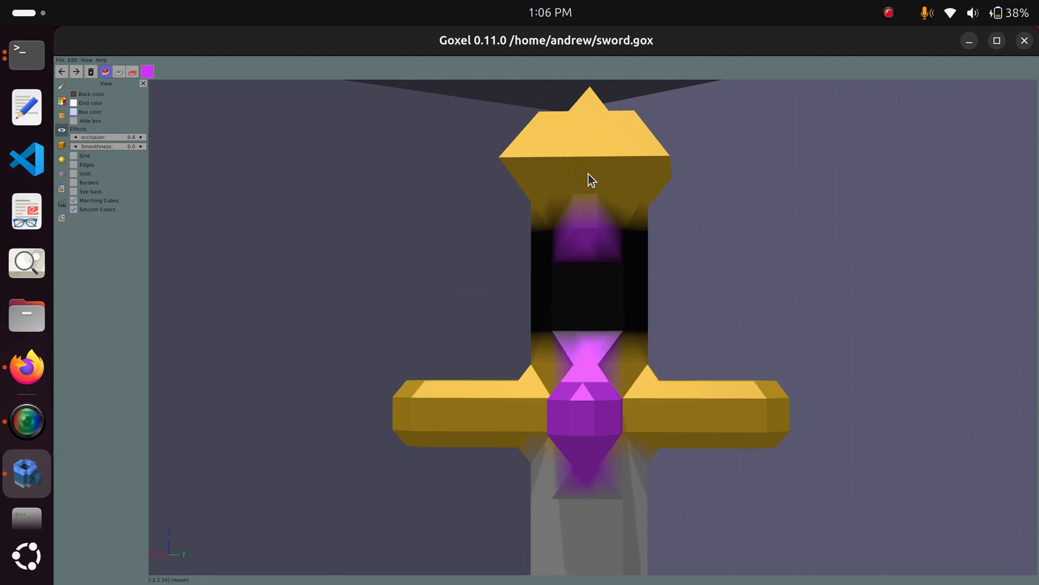
{"action": "right_click_drag", "start_coordinate": [578, 333], "coordinate": [603, 421]}
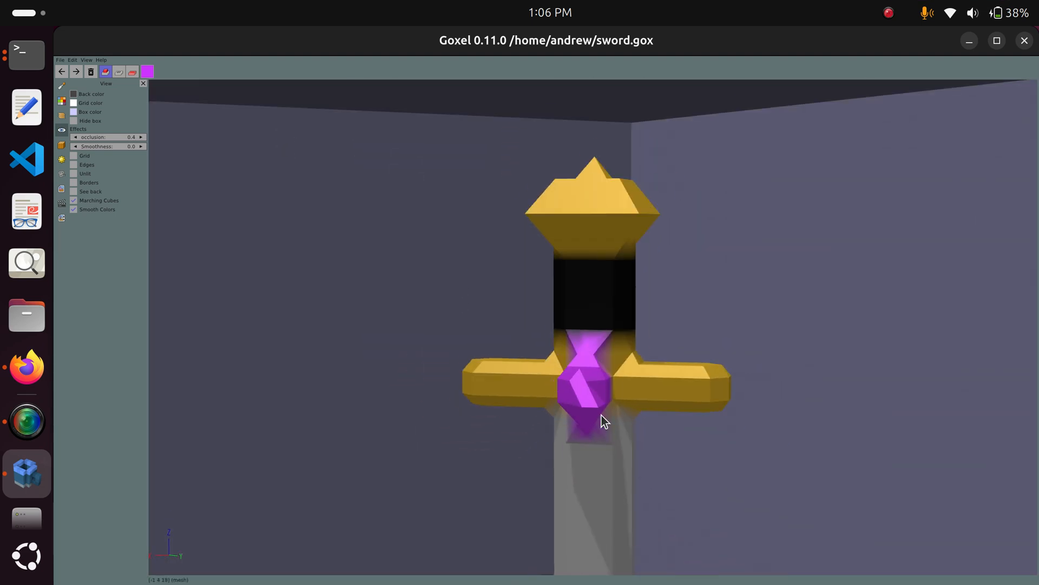
{"action": "scroll", "coordinate": [604, 421], "scroll_direction": "down", "scroll_amount": 8}
{"action": "right_click_drag", "start_coordinate": [729, 453], "coordinate": [348, 367]}
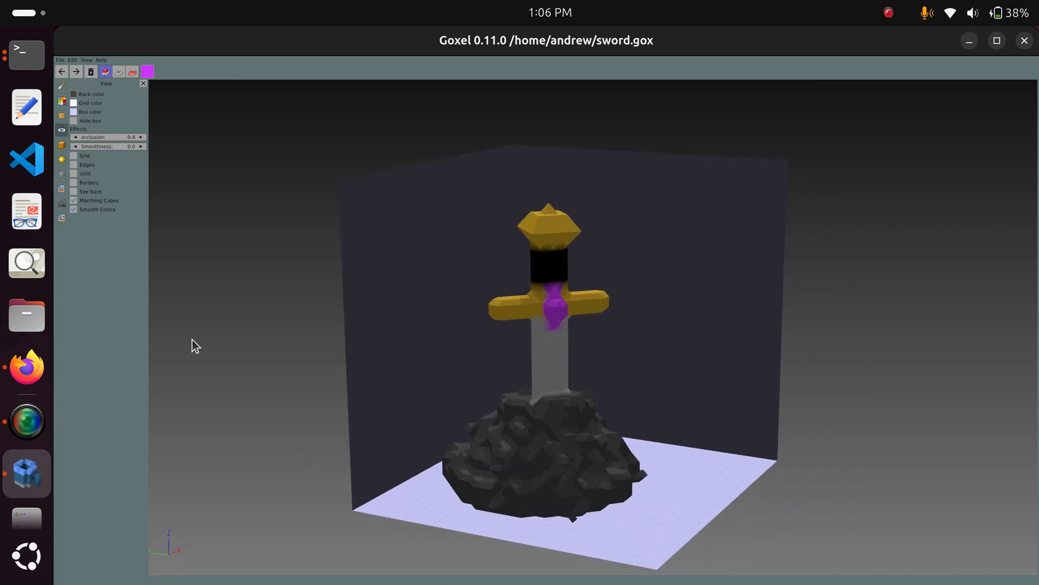
Switch Marching Cubes off and on again to compare the renderings, and re-enable Smooth Colors
{"action": "left_click", "coordinate": [103, 201]}
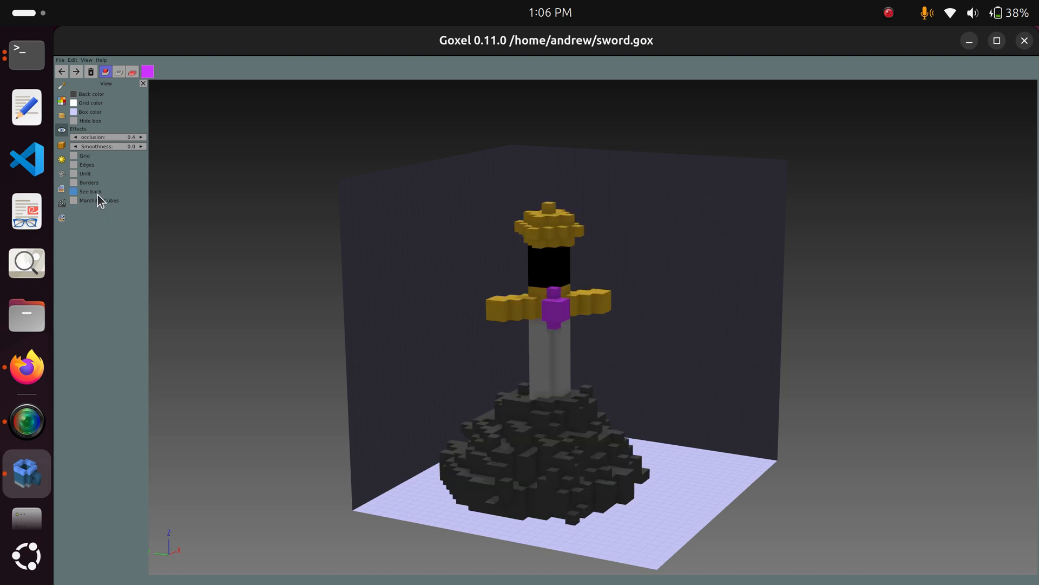
{"action": "left_click", "coordinate": [102, 202]}
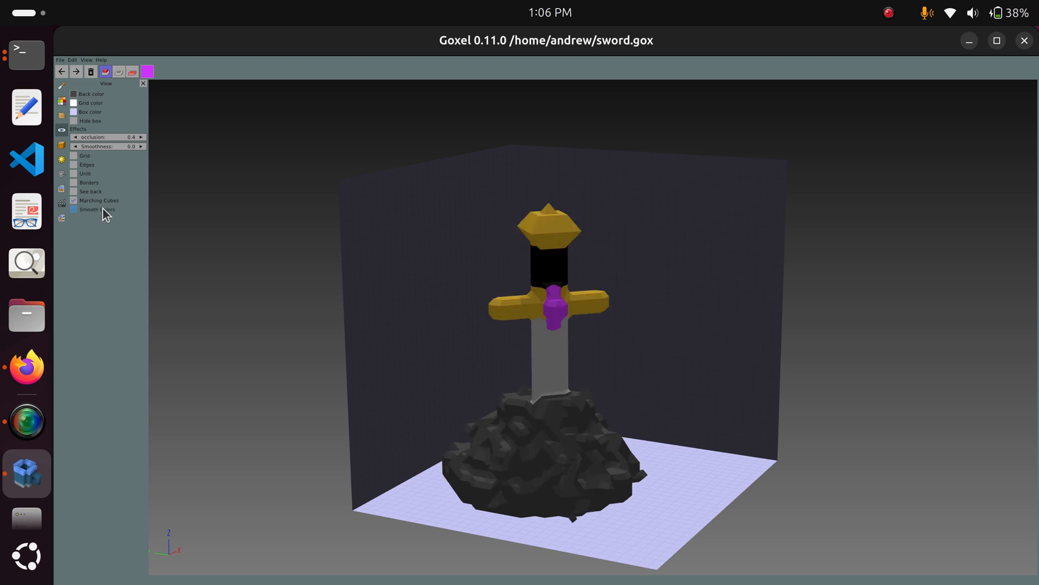
{"action": "left_click", "coordinate": [108, 210]}
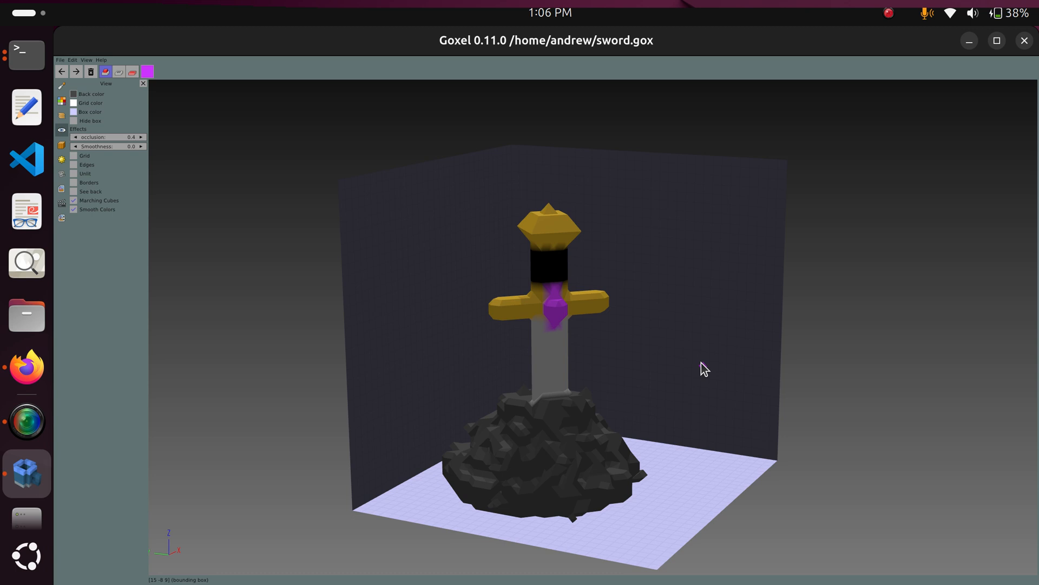
{"action": "middle_click_drag", "start_coordinate": [701, 362], "coordinate": [650, 361]}
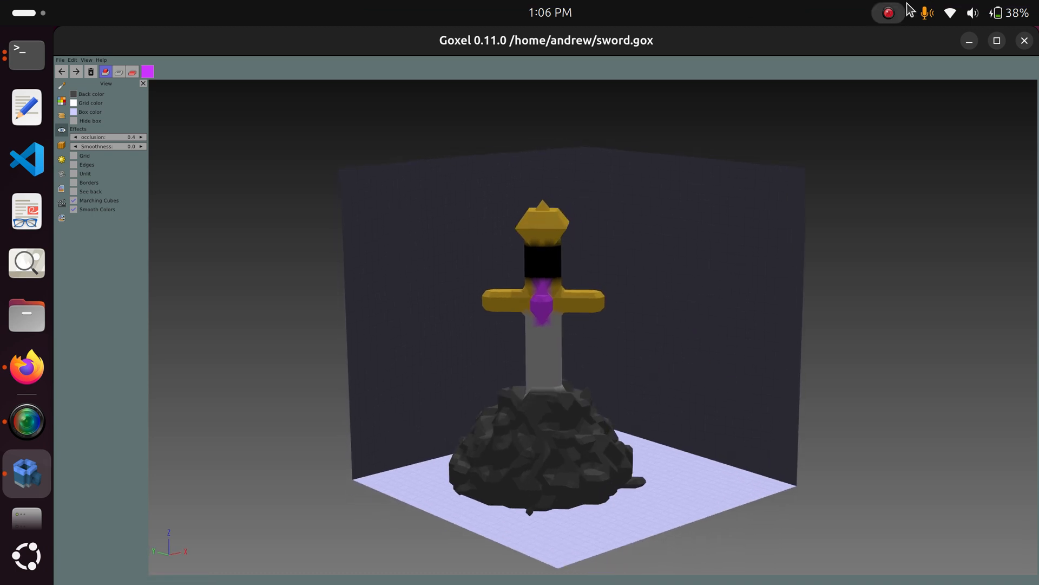